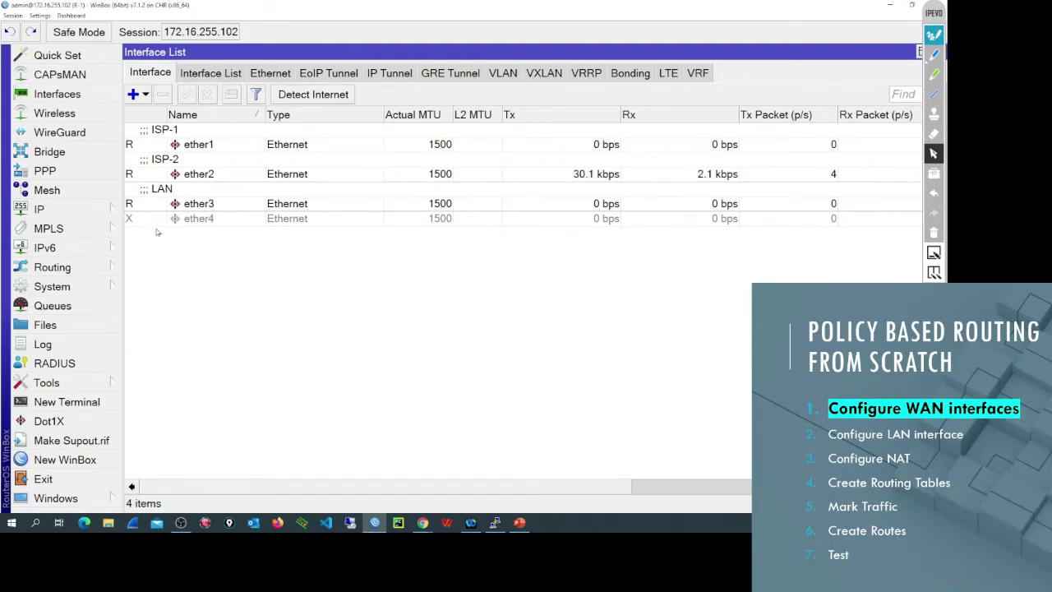
# Step: Add the IP address 172.16.255.2/24 to interface ether1 in the router's address list
pyautogui.click(96, 212)
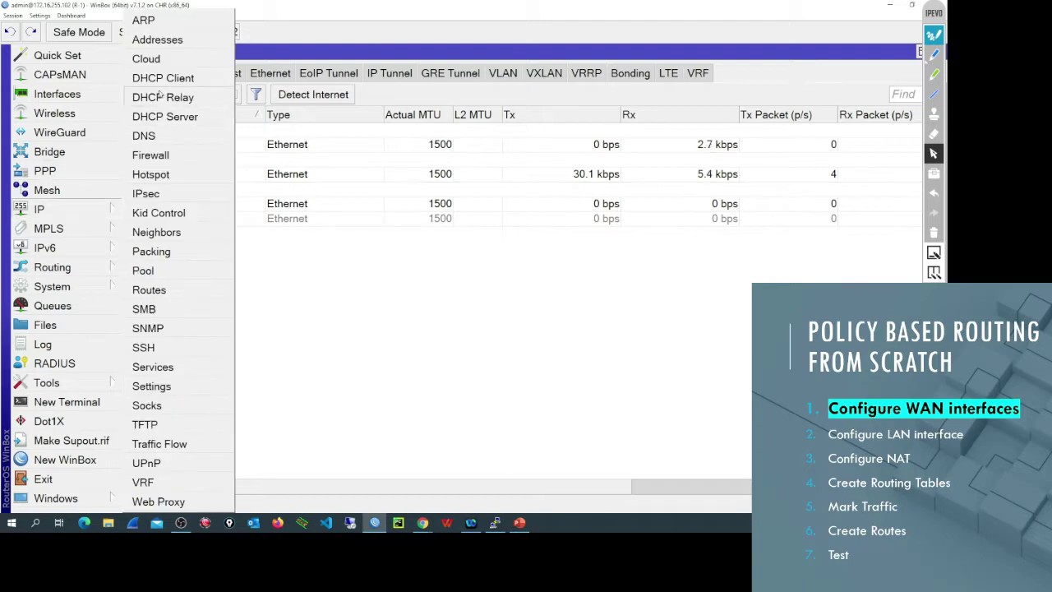
pyautogui.click(165, 42)
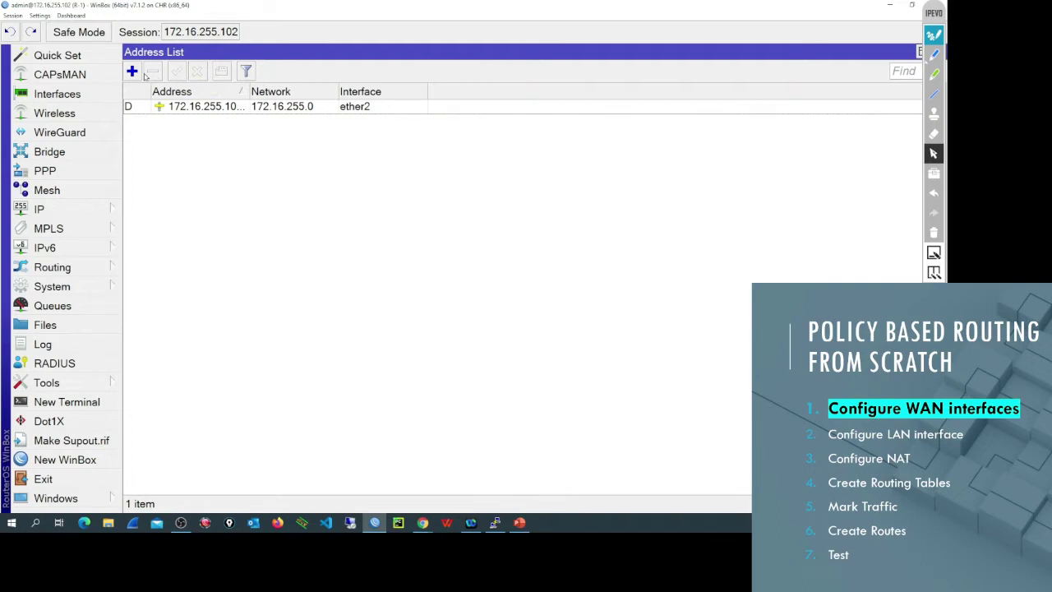
pyautogui.doubleClick(134, 9)
pyautogui.moveTo(245, 62); pyautogui.dragTo(374, 71)
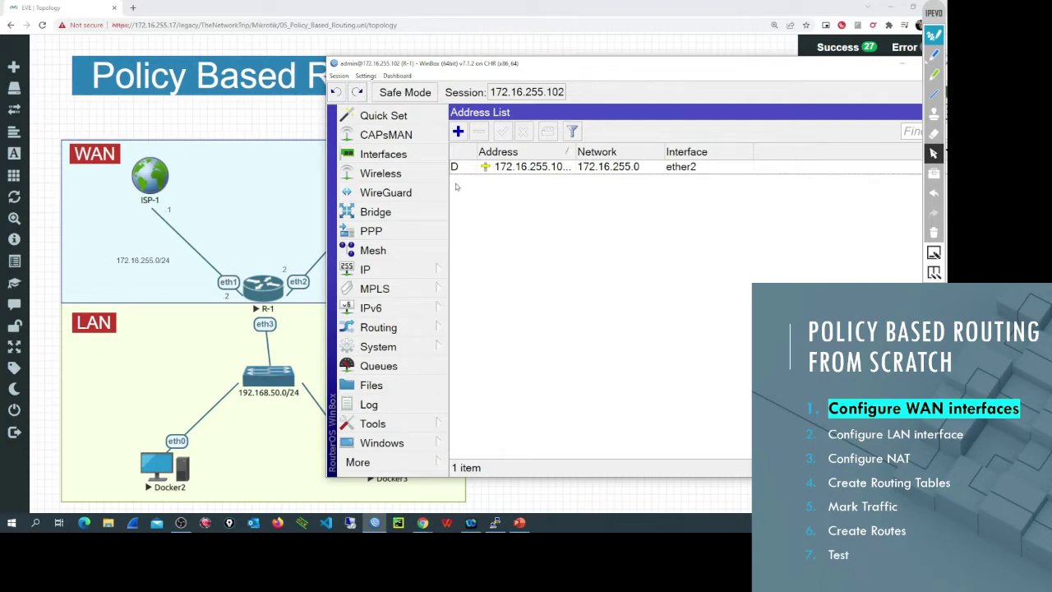
pyautogui.click(457, 132)
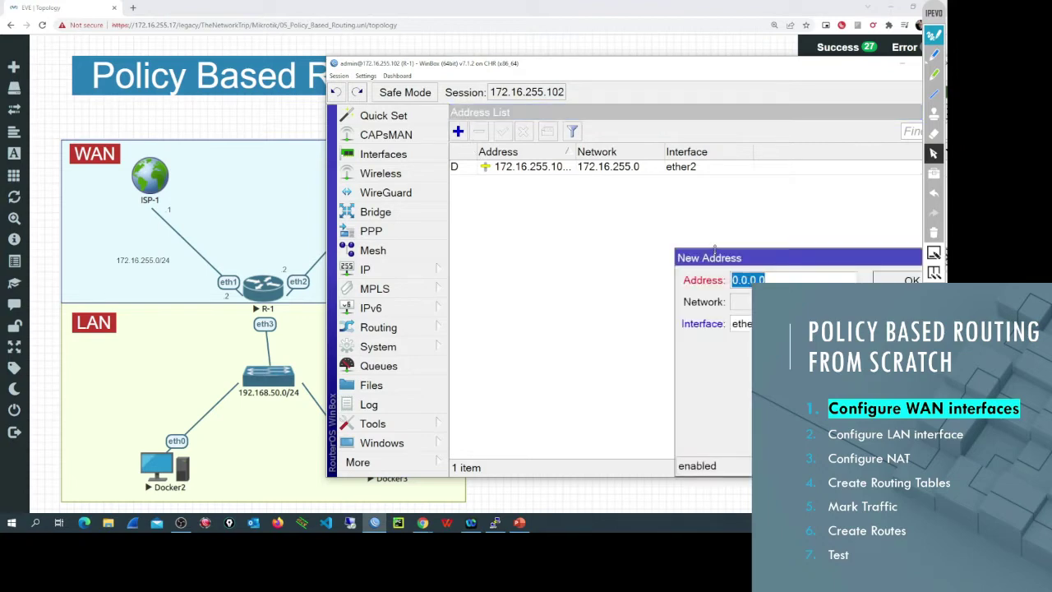
pyautogui.moveTo(715, 248); pyautogui.dragTo(511, 147)
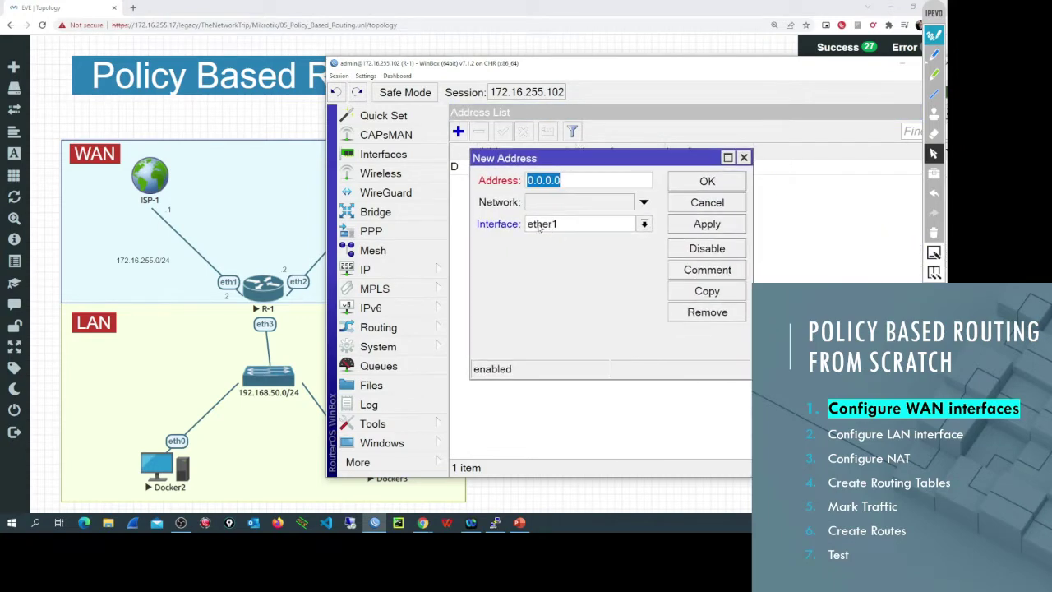
pyautogui.write('1')
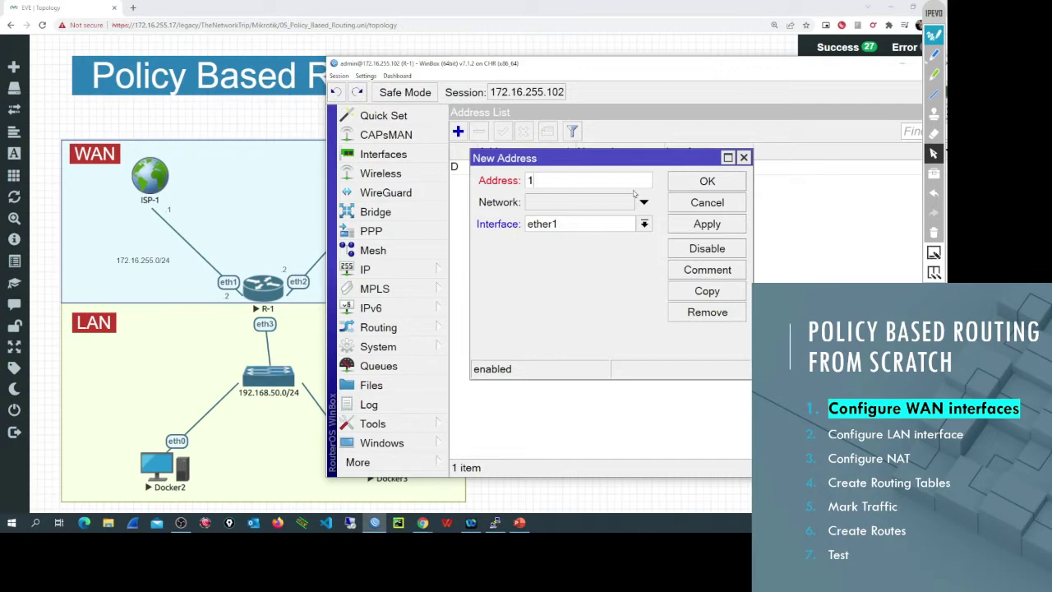
pyautogui.write('72.16.255.2/24')
pyautogui.click(695, 182)
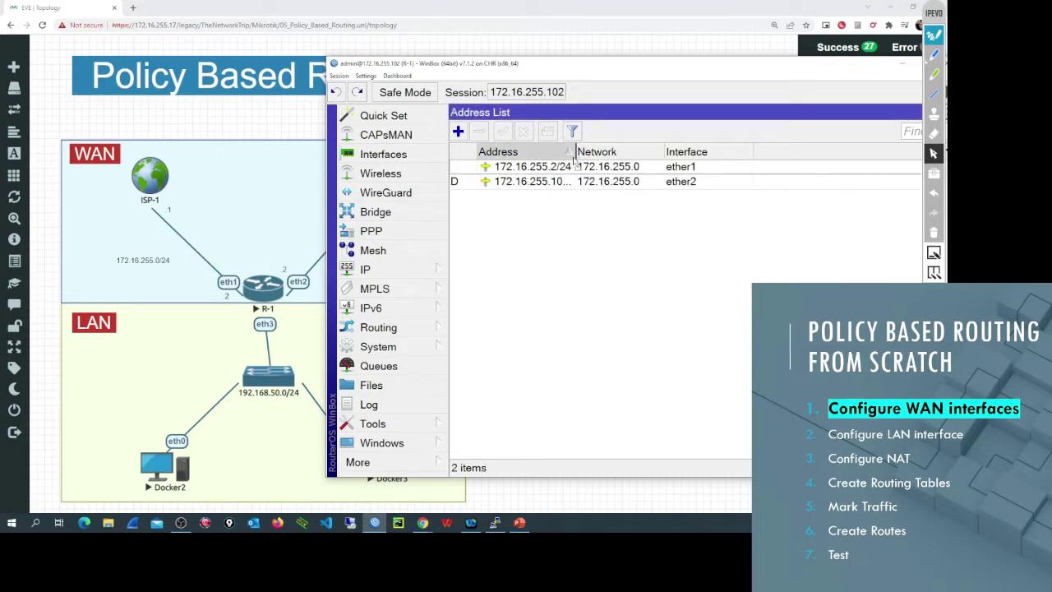
pyautogui.moveTo(575, 152); pyautogui.dragTo(620, 153)
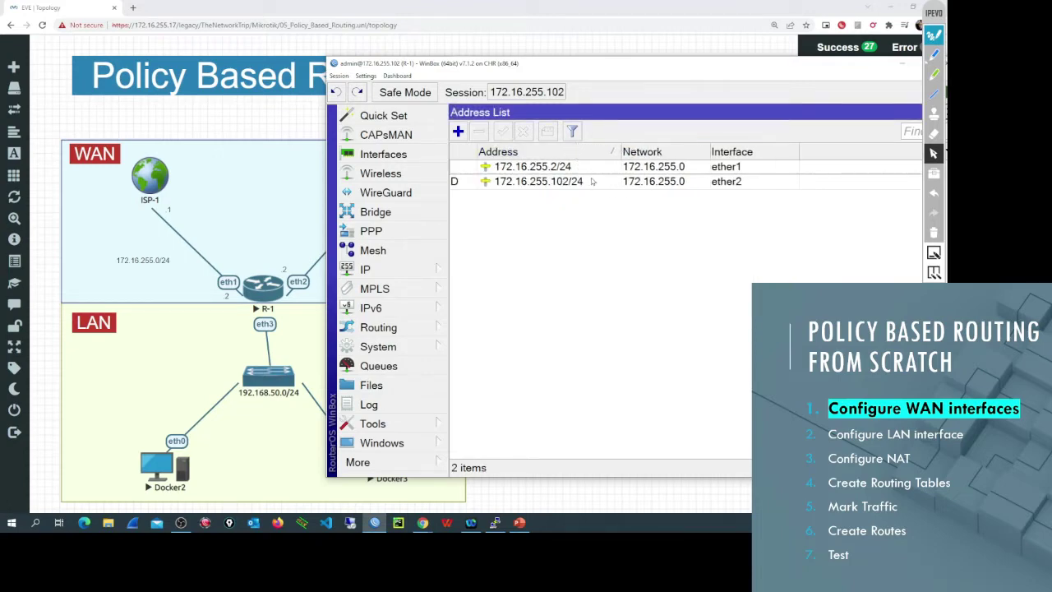
# Step: Remove the DHCP client running on ether2
pyautogui.click(578, 184)
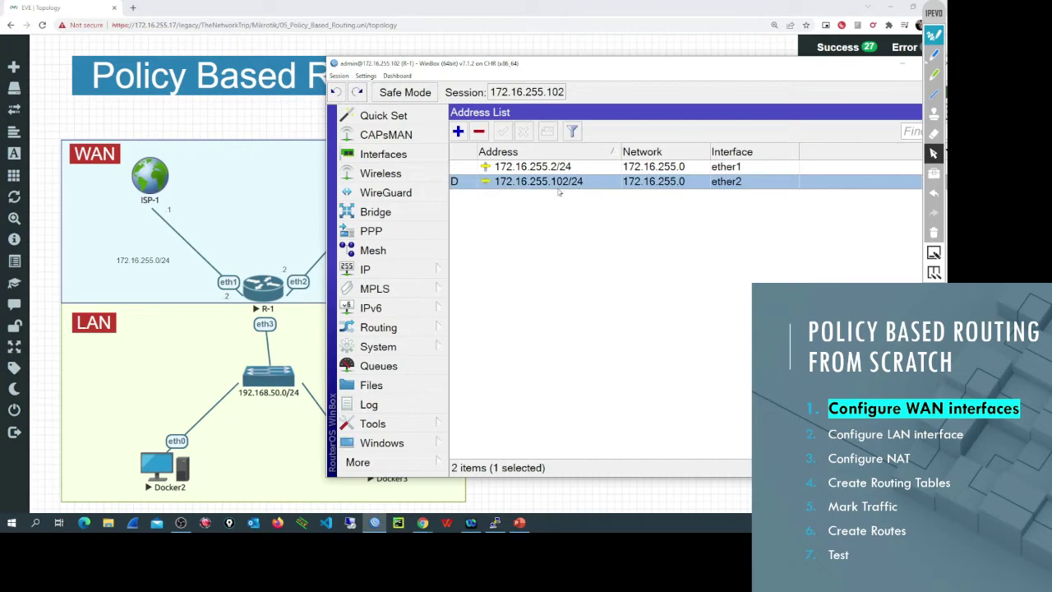
pyautogui.click(436, 269)
pyautogui.click(506, 79)
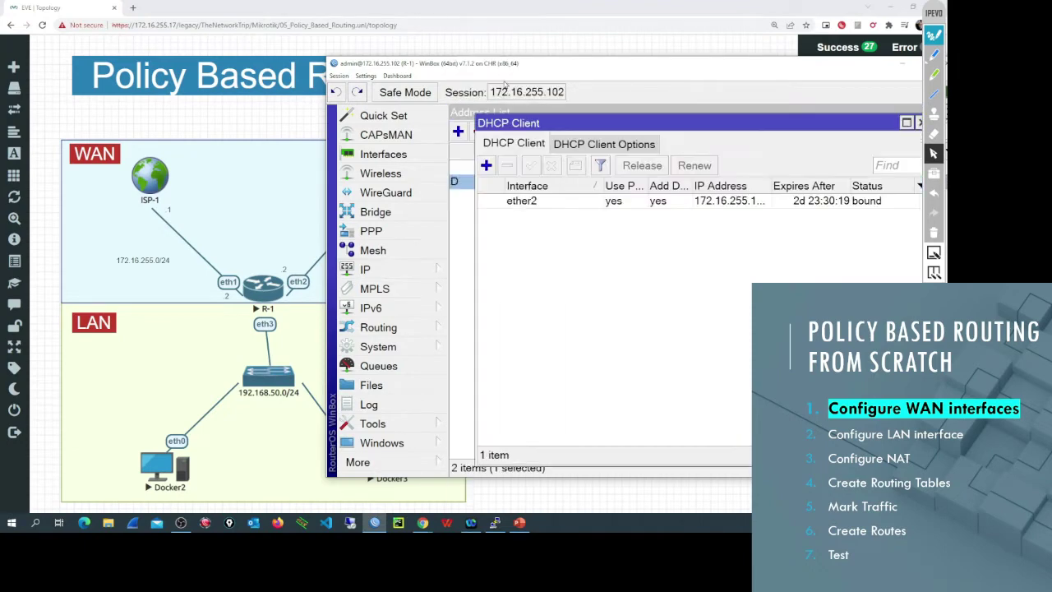
pyautogui.click(523, 203)
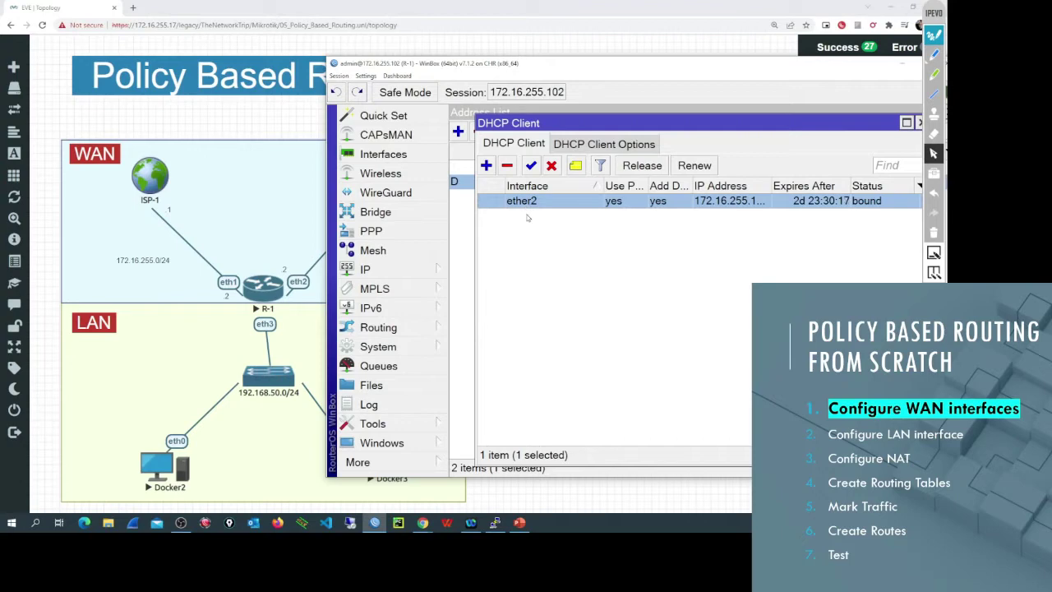
pyautogui.press('Delete')
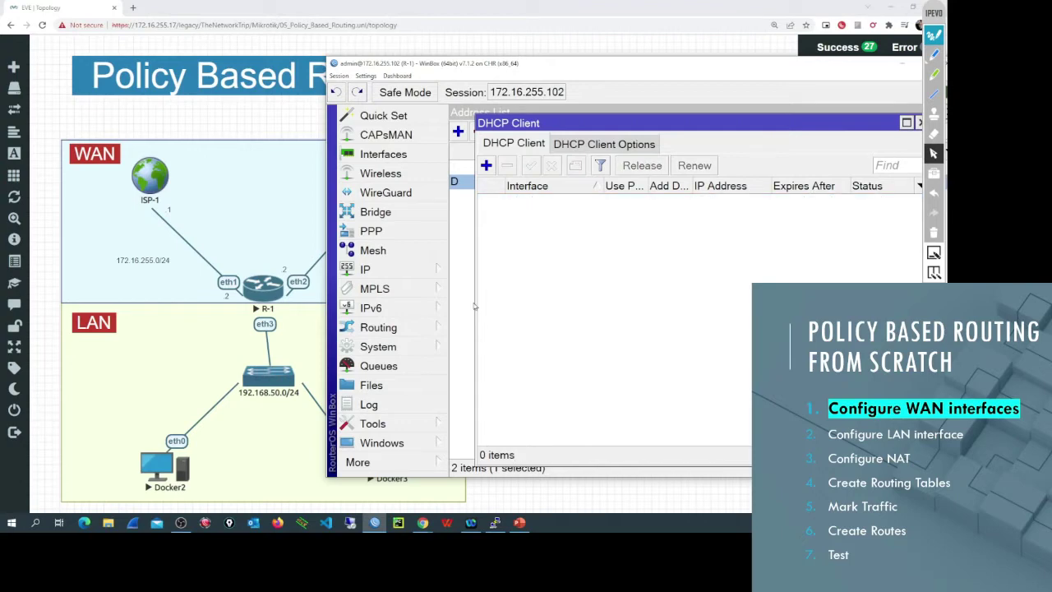
# Step: Reconnect to router R-1 at 172.16.255.2 in a new session and close the restored DHCP Server window
pyautogui.click(412, 464)
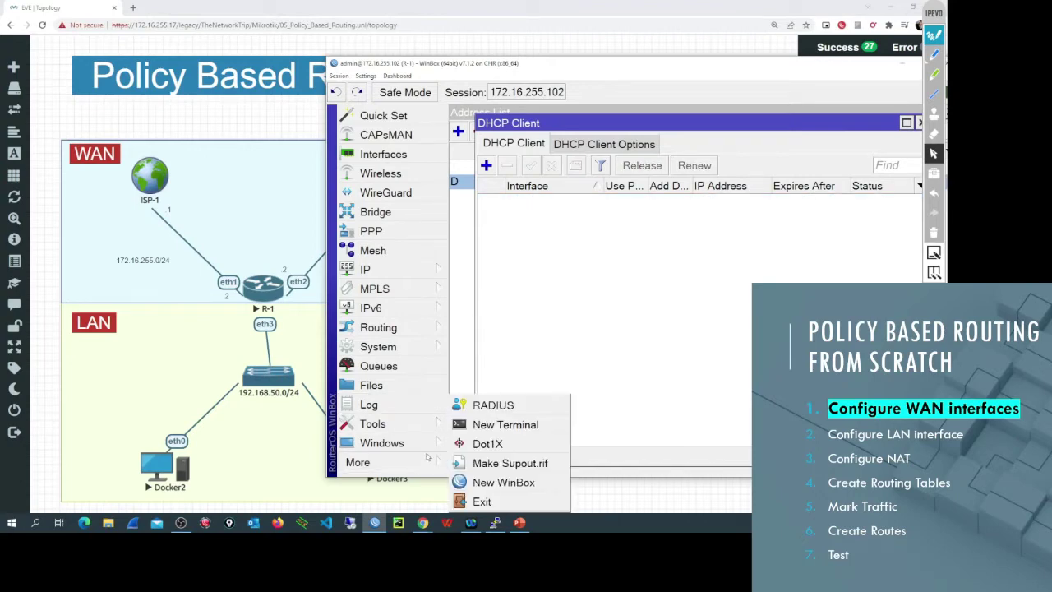
pyautogui.click(481, 483)
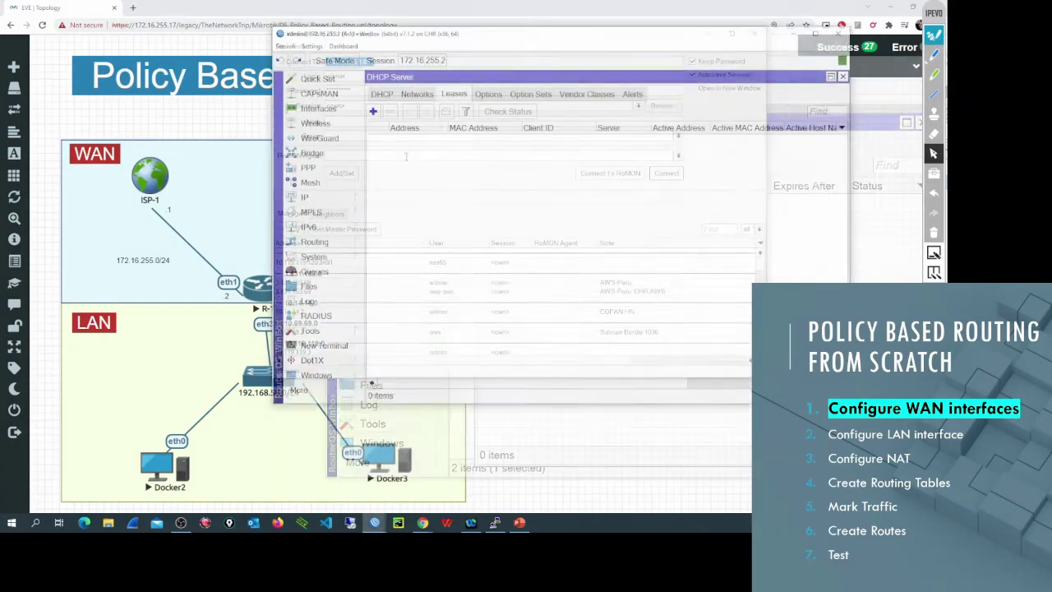
pyautogui.moveTo(457, 38); pyautogui.dragTo(520, 81)
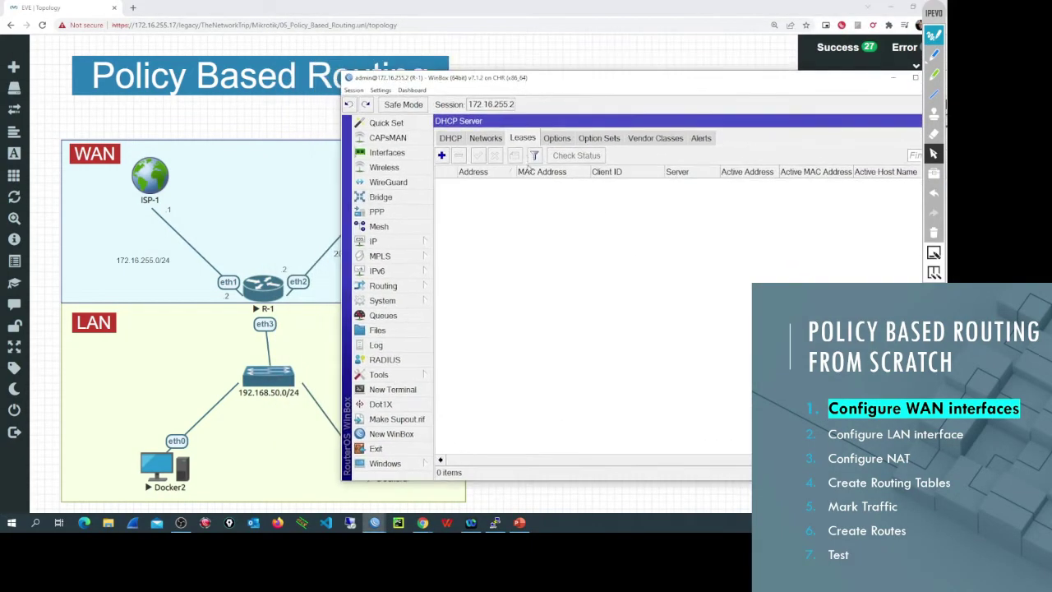
pyautogui.press('Escape')
# Step: Label the ether1 address 172.16.255.2/24 in the IP address list with the comment ISP-1
pyautogui.click(425, 240)
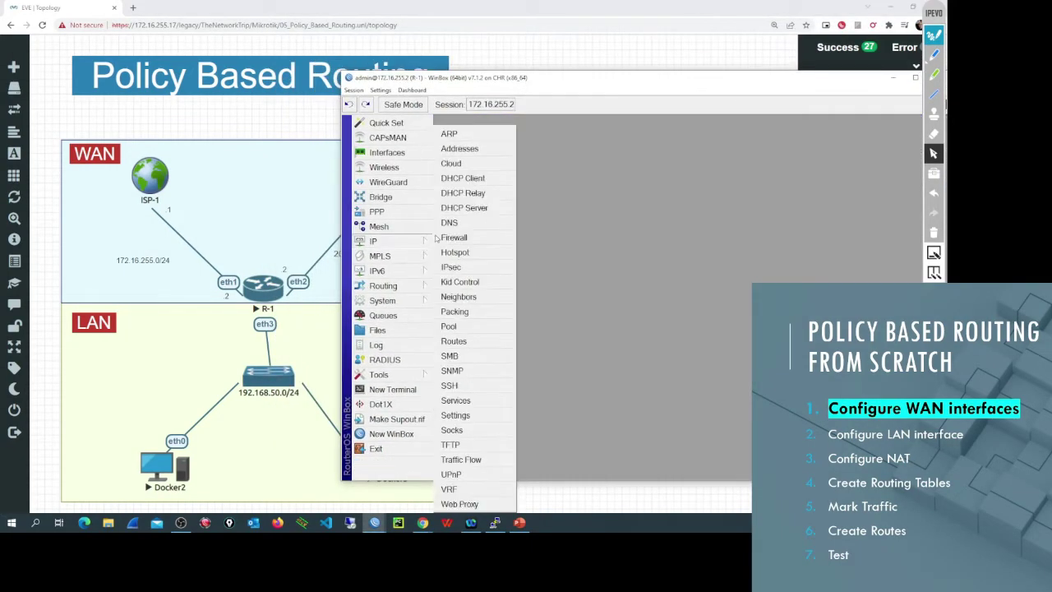
pyautogui.click(465, 148)
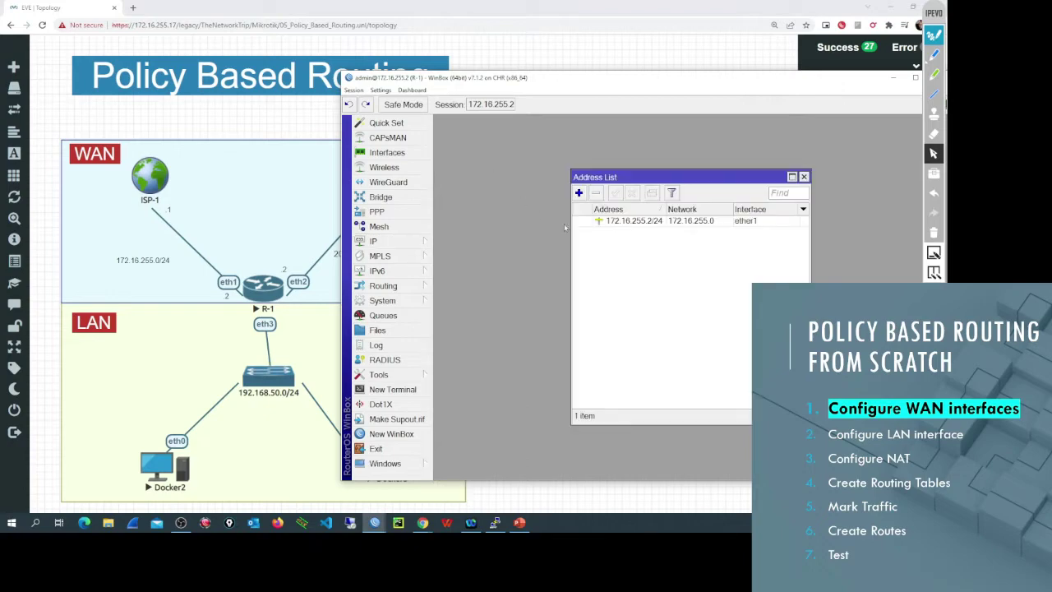
pyautogui.doubleClick(640, 178)
pyautogui.click(513, 136)
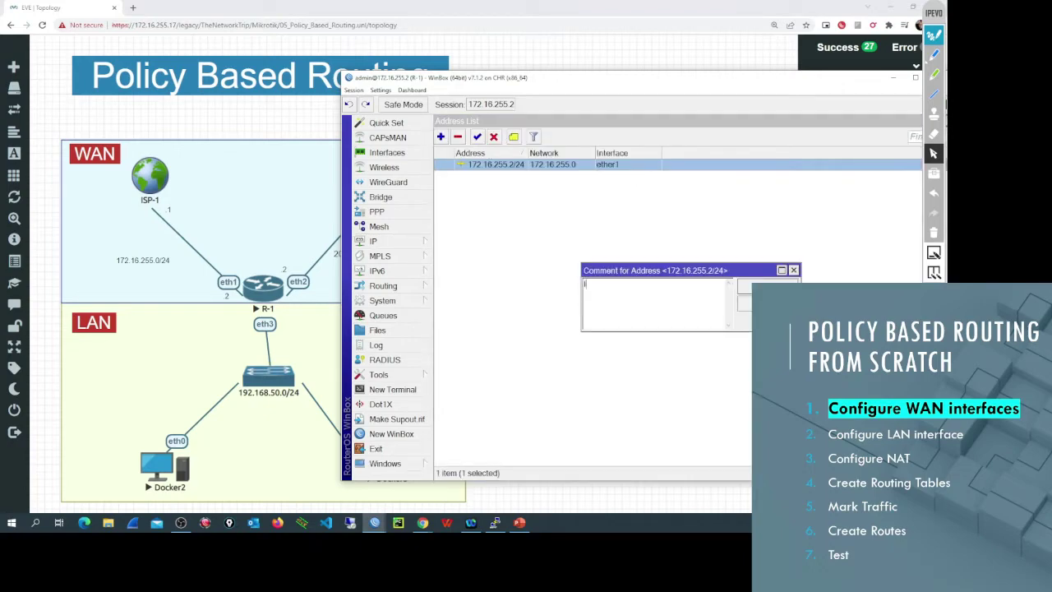
pyautogui.write('ISP-1')
pyautogui.press('Return')
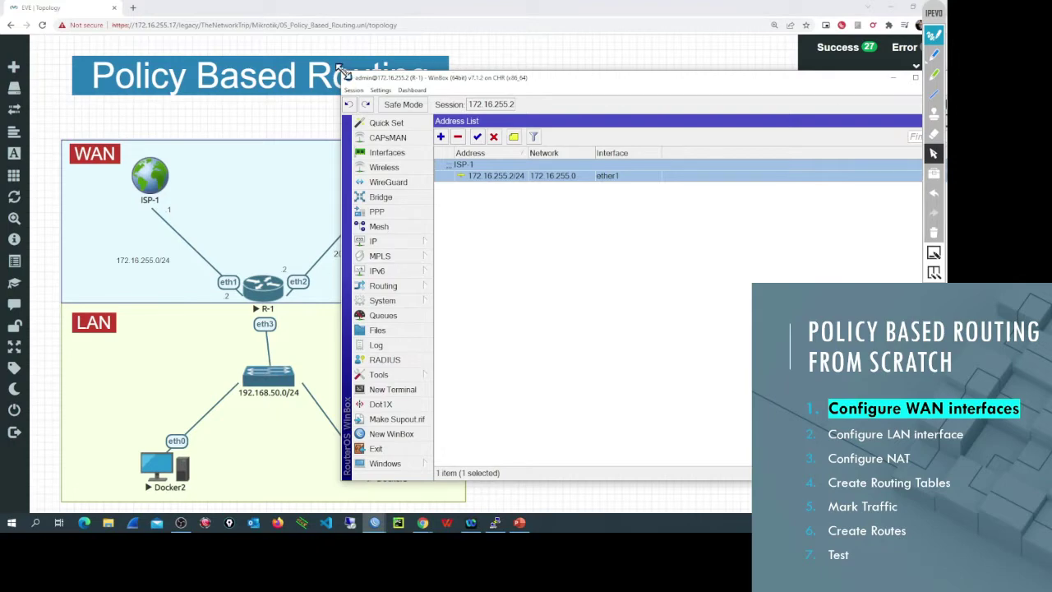
# Step: Add the IP address 200.10.20.2/24 to interface ether2
pyautogui.moveTo(341, 72); pyautogui.dragTo(443, 47)
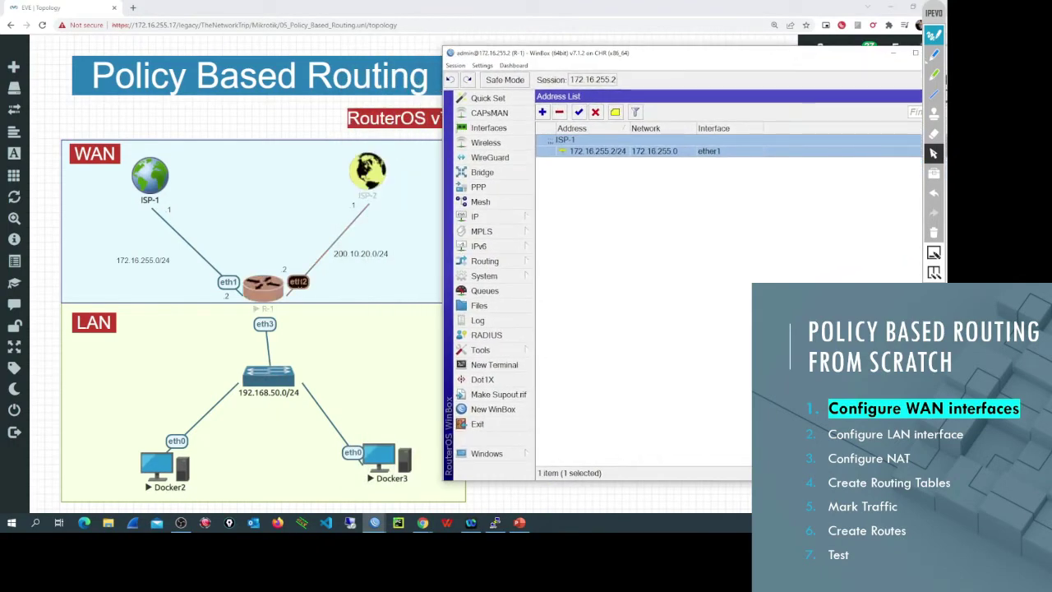
pyautogui.click(542, 112)
pyautogui.write('200.10')
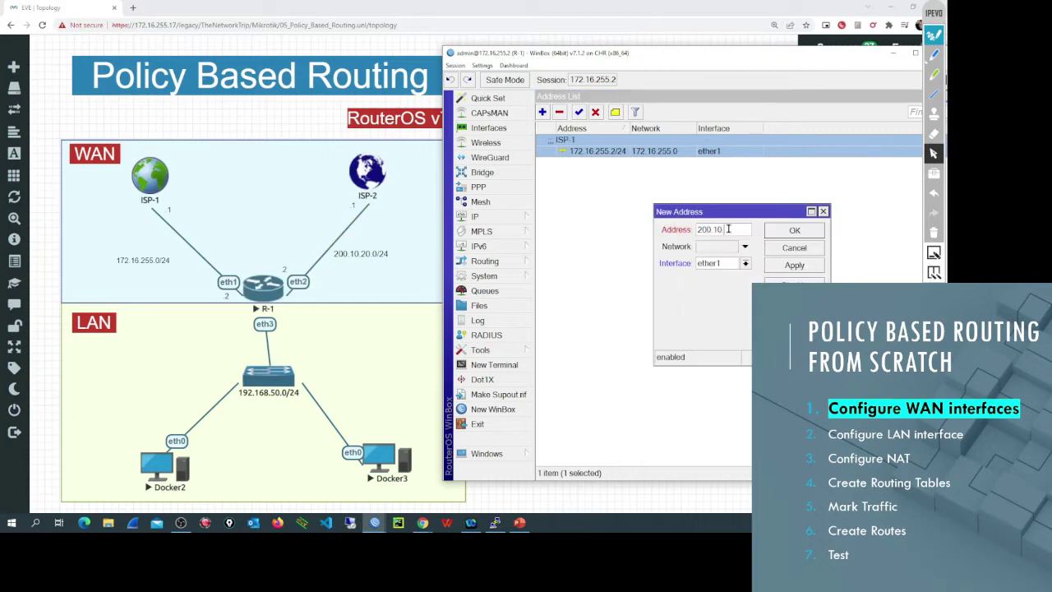
pyautogui.write('.20.2/24')
pyautogui.click(716, 263)
pyautogui.click(724, 286)
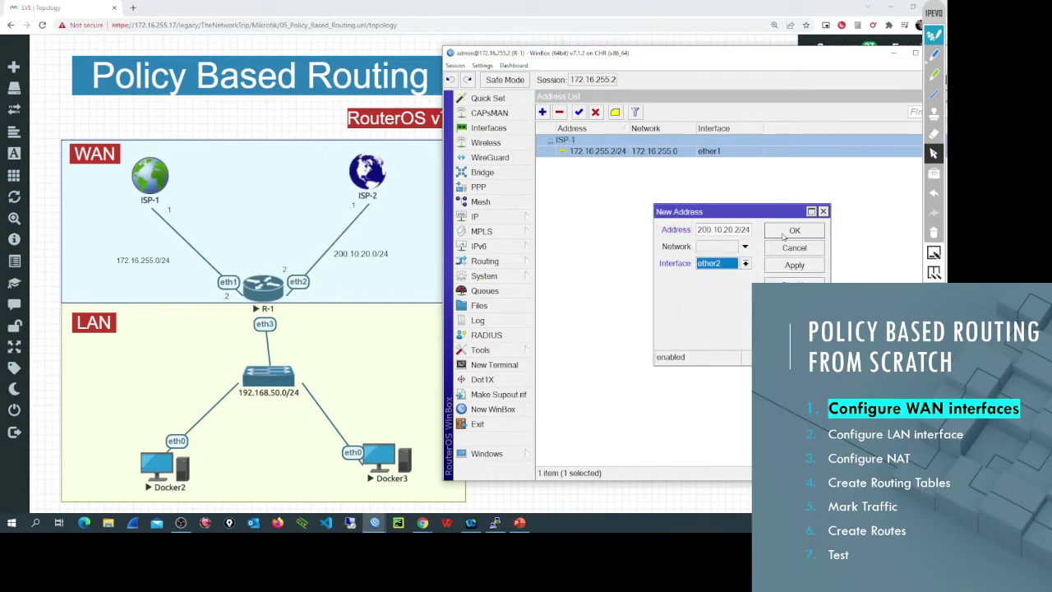
pyautogui.click(785, 233)
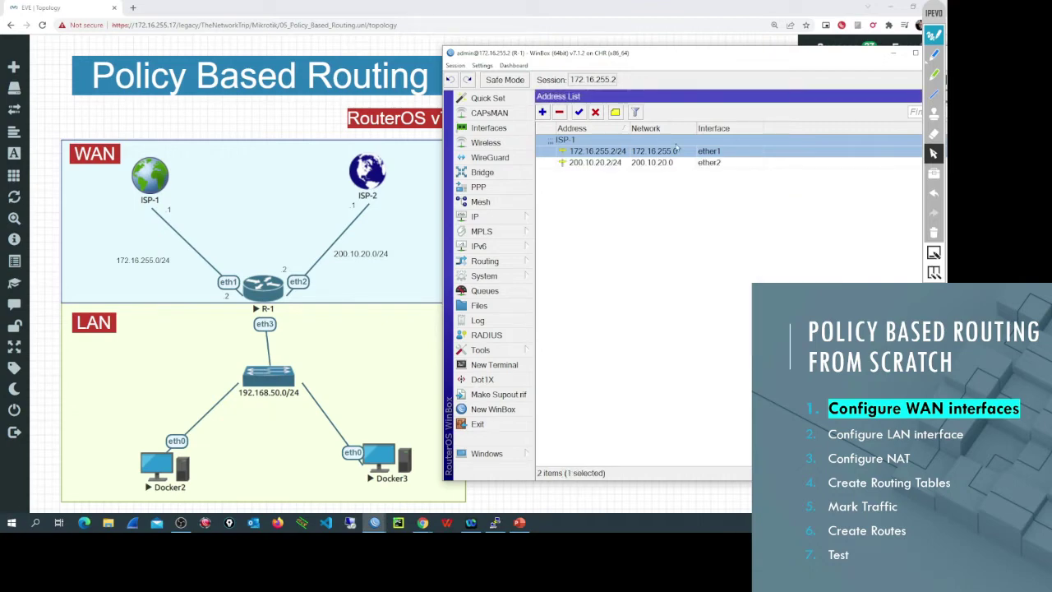
# Step: Label the ether2 address 200.10.20.2/24 with the comment ISP-2
pyautogui.hotkey('ctrl', '+')
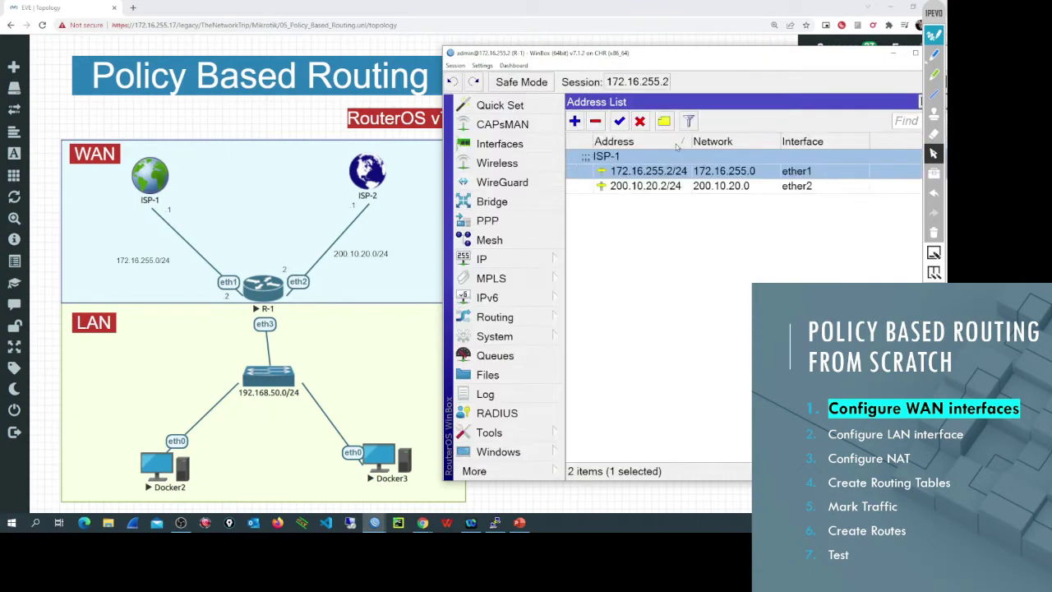
pyautogui.click(664, 182)
pyautogui.click(664, 121)
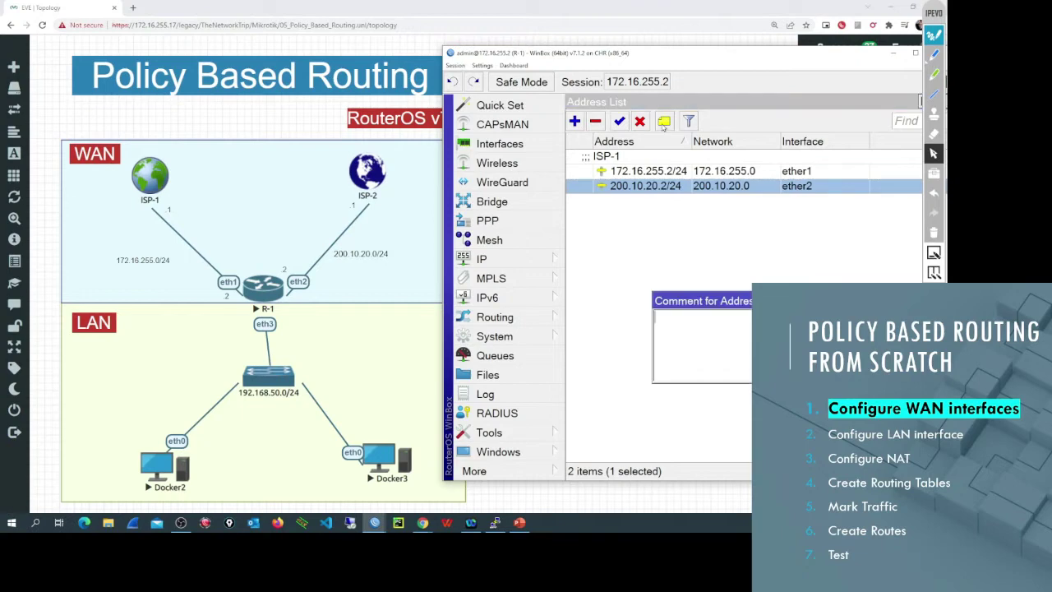
pyautogui.write('isp')
pyautogui.press('BackSpace')
pyautogui.press('BackSpace')
pyautogui.write('ISP')
pyautogui.press('BackSpace')
pyautogui.press('BackSpace')
pyautogui.press('BackSpace')
pyautogui.write('ISP-2')
pyautogui.press('Return')
pyautogui.click(715, 242)
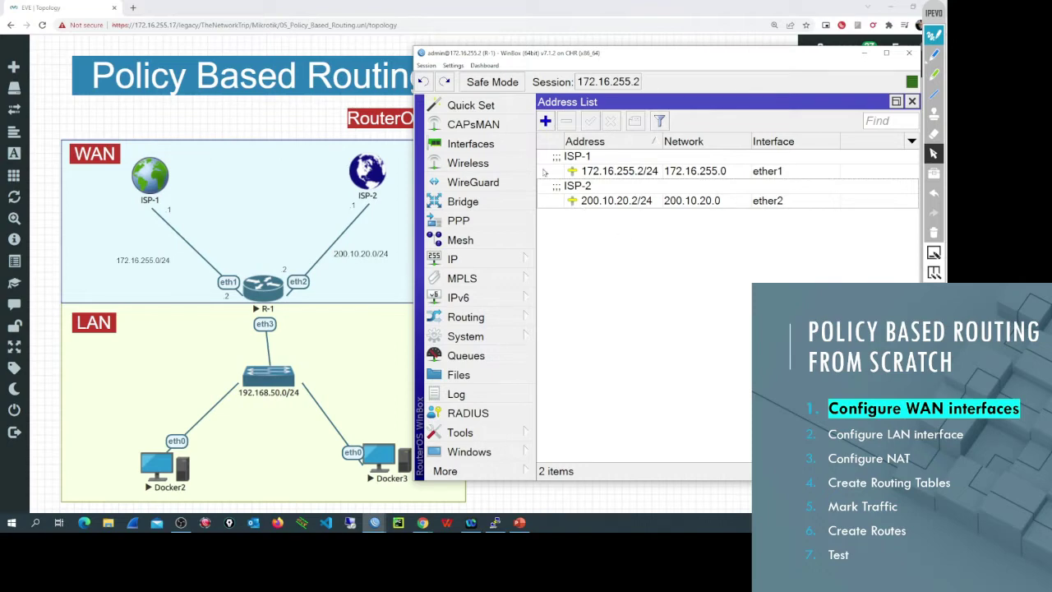
# Step: Create a new interface list named WAN-list
pyautogui.click(456, 150)
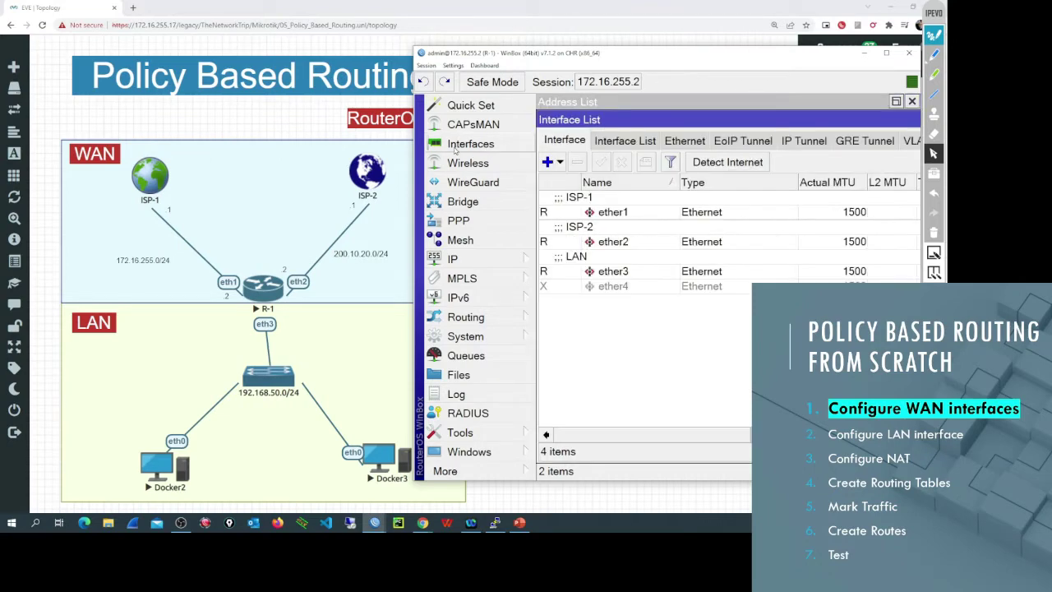
pyautogui.click(602, 144)
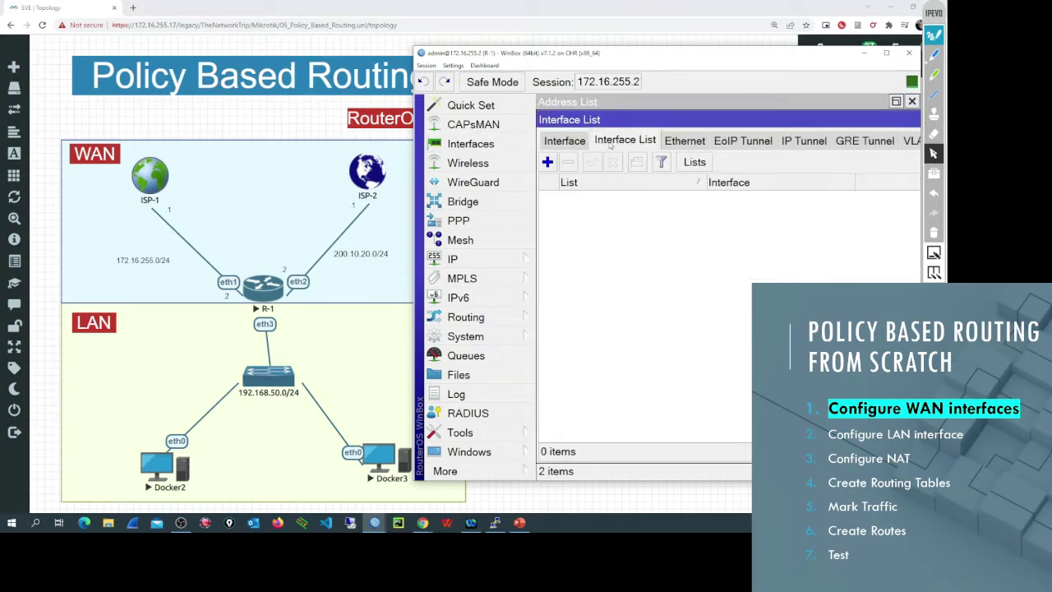
pyautogui.click(697, 162)
pyautogui.click(651, 152)
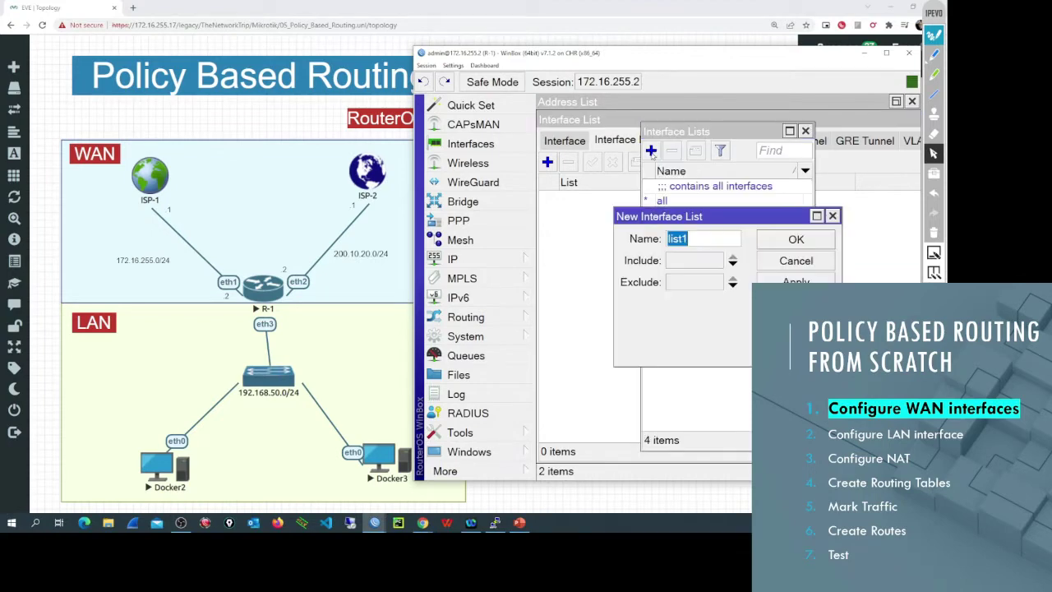
pyautogui.write('WAN-list')
pyautogui.click(796, 238)
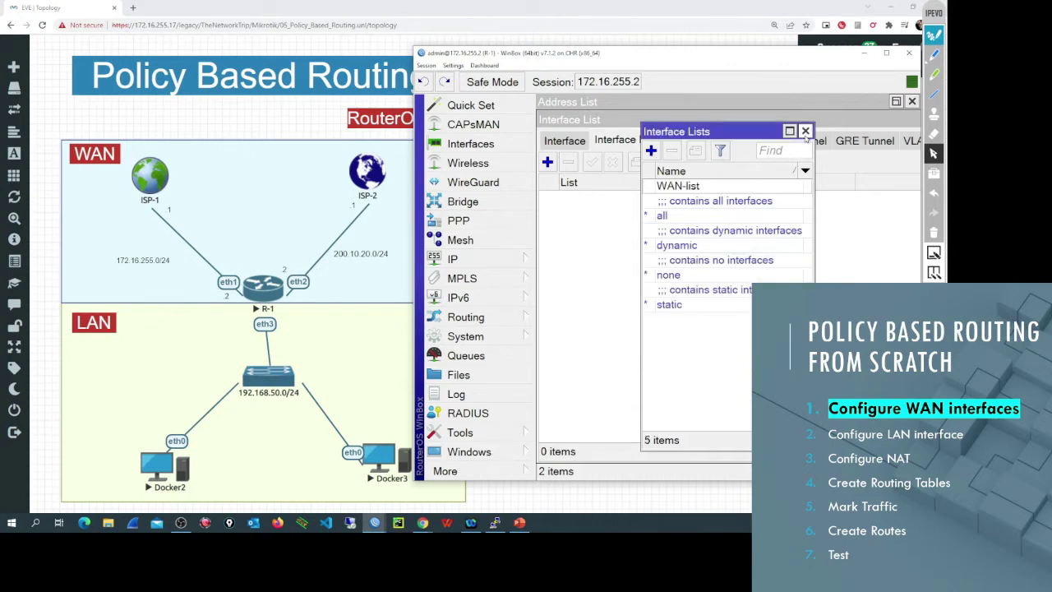
pyautogui.click(806, 131)
# Step: Add ether1 and ether2 as members of the WAN-list interface list
pyautogui.click(548, 161)
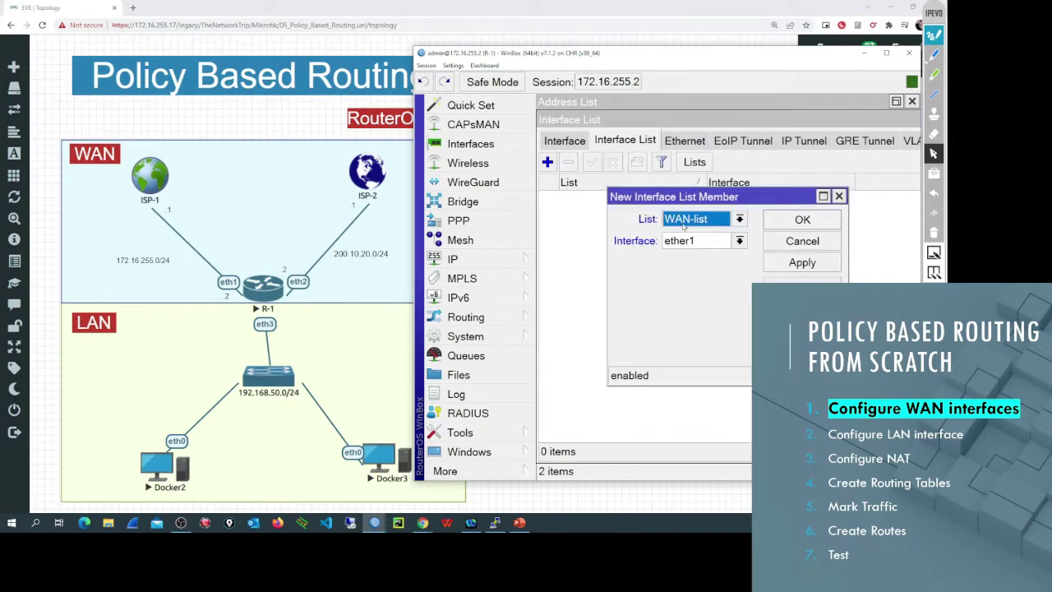
pyautogui.click(698, 245)
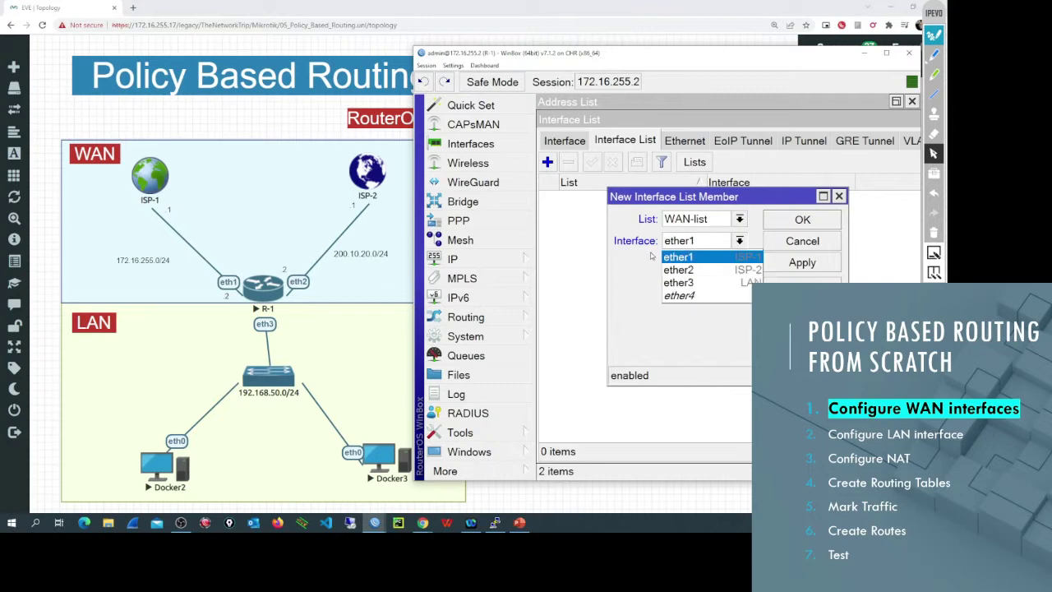
pyautogui.click(687, 257)
pyautogui.click(802, 219)
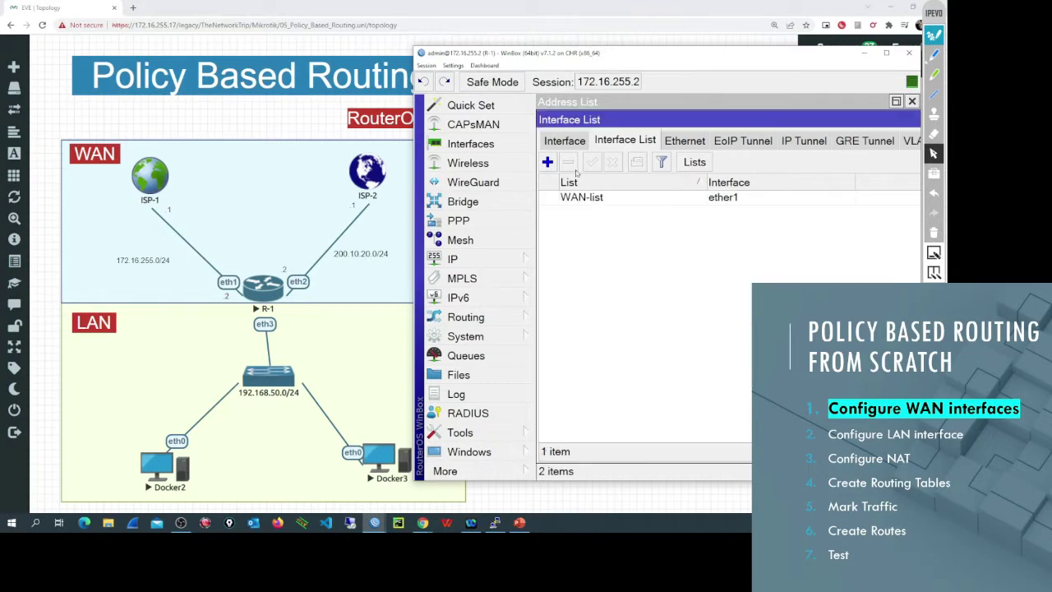
pyautogui.click(549, 163)
pyautogui.click(681, 244)
pyautogui.click(694, 270)
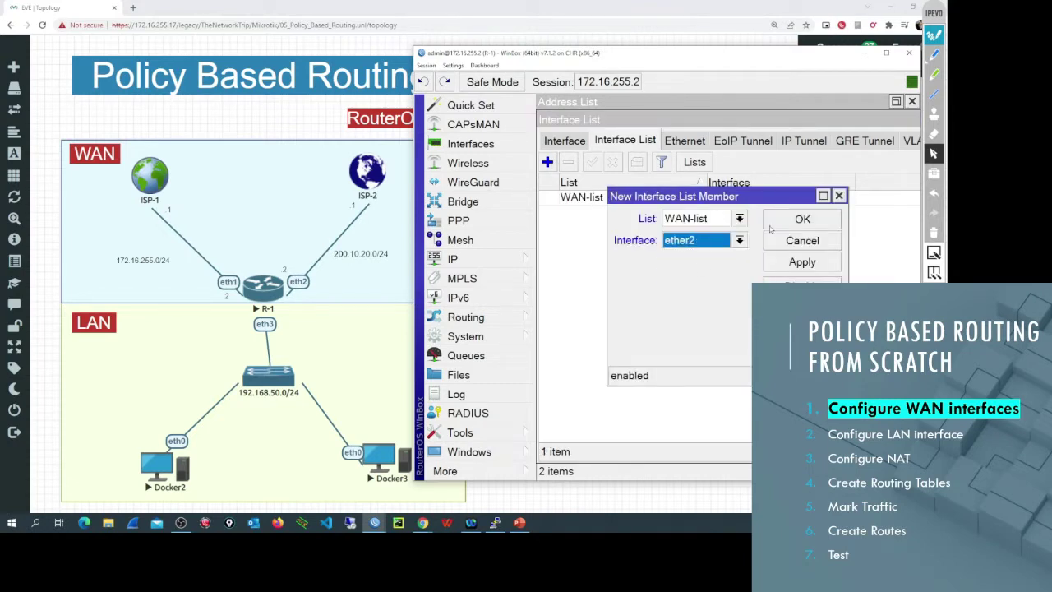
pyautogui.click(802, 219)
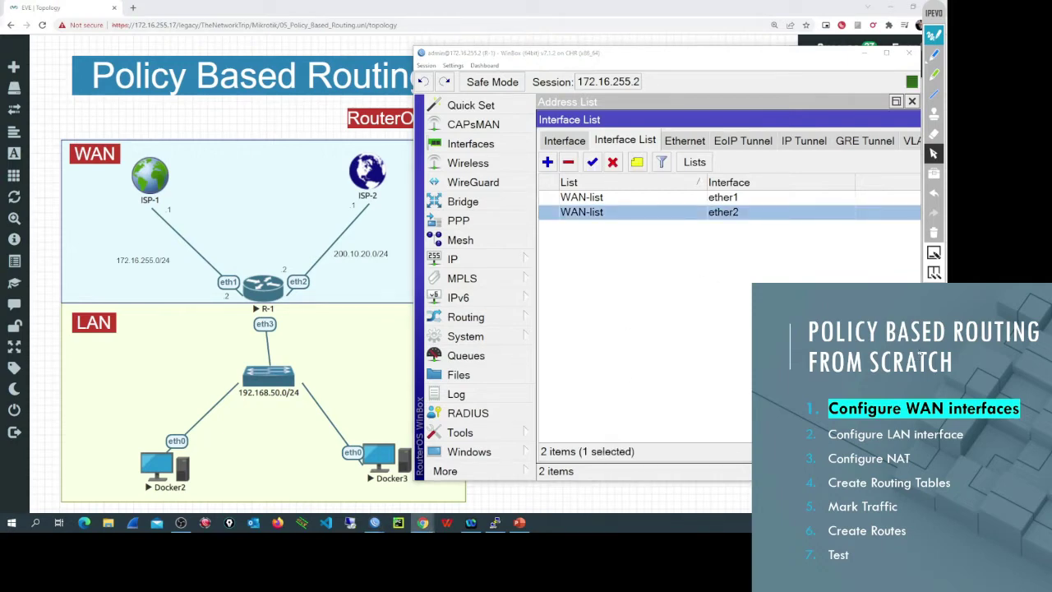
# Step: Advance the agenda slide to the Configure LAN interface item
pyautogui.click(919, 352)
pyautogui.click(919, 353)
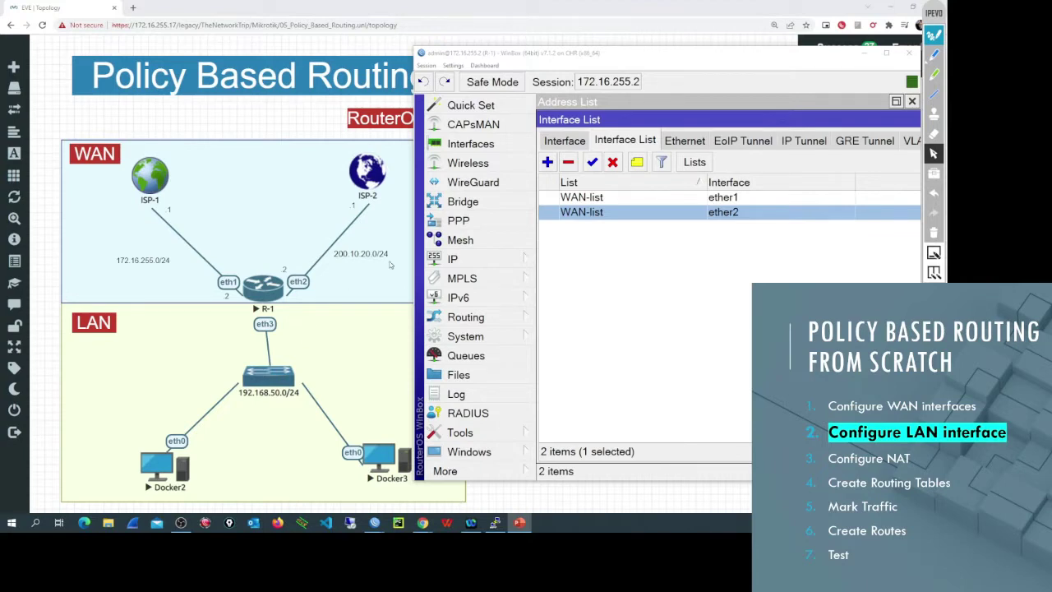
# Step: Add the IP address 192.168.50.1/24 to interface ether3
pyautogui.click(480, 261)
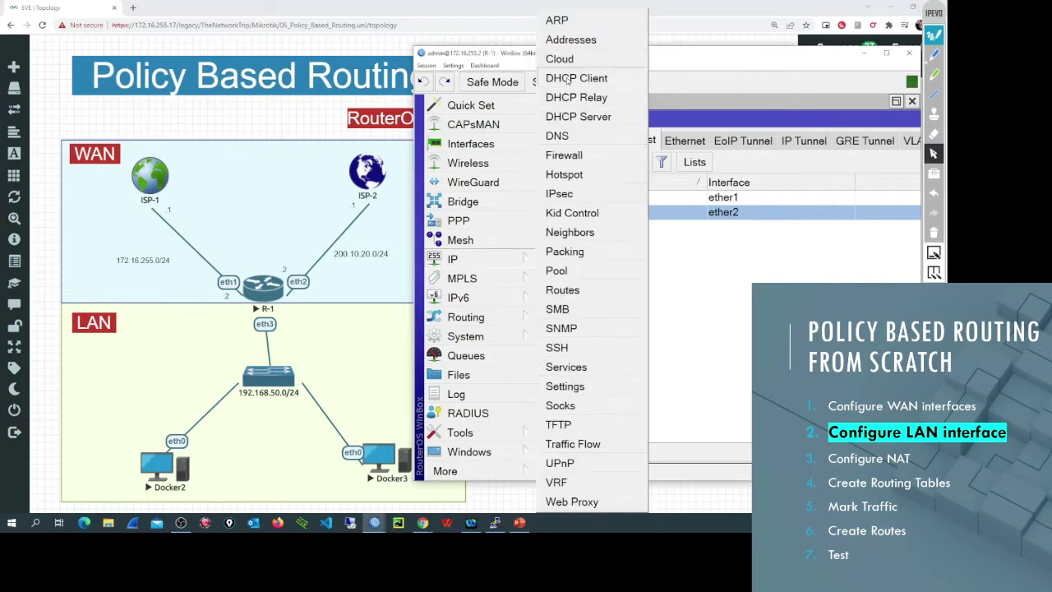
pyautogui.click(570, 41)
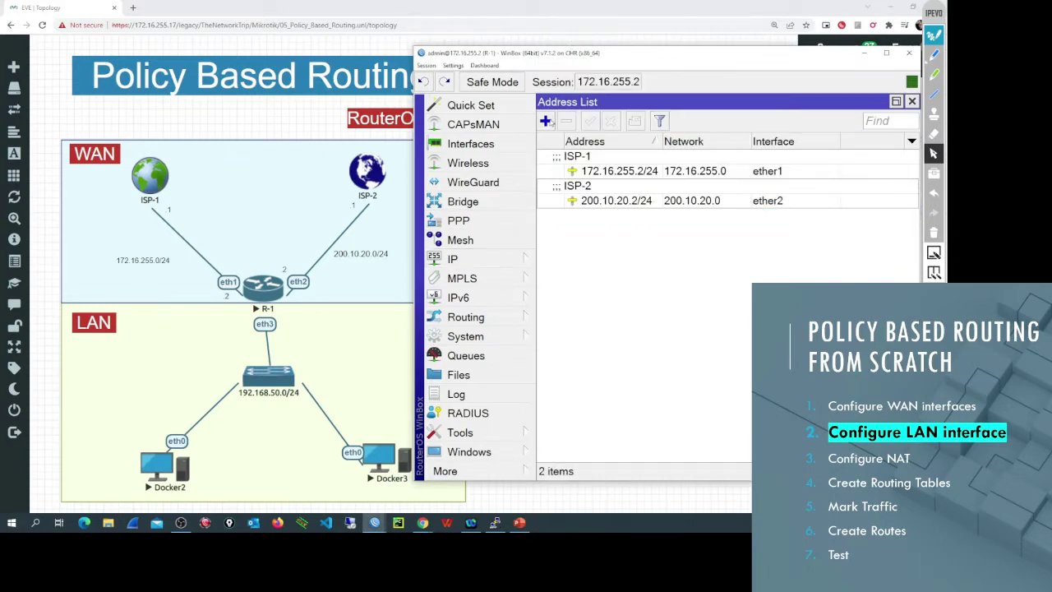
pyautogui.click(547, 122)
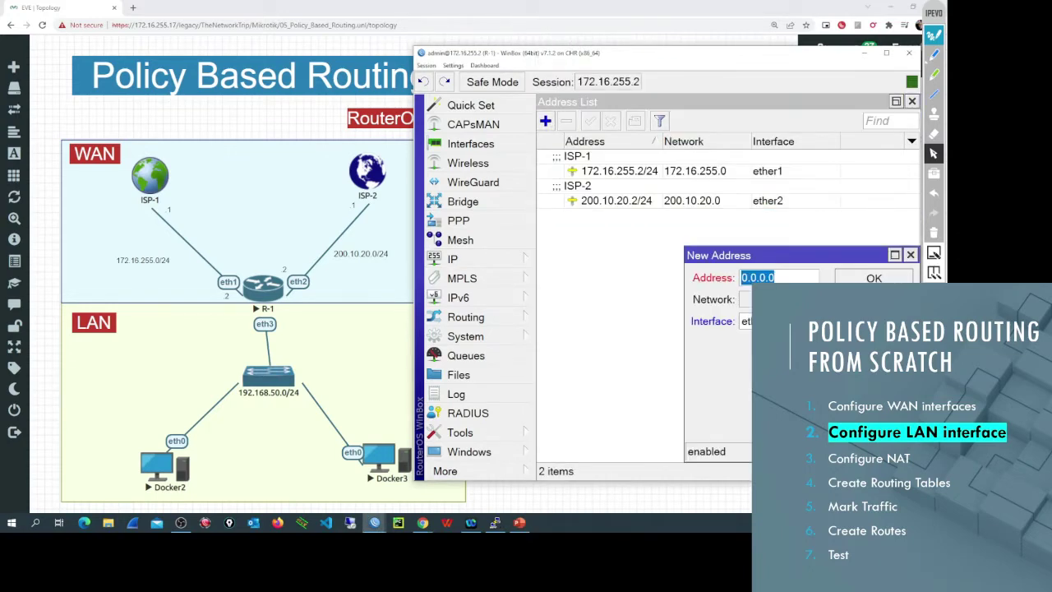
pyautogui.click(810, 322)
pyautogui.click(773, 363)
pyautogui.moveTo(744, 252); pyautogui.dragTo(618, 185)
pyautogui.doubleClick(663, 217)
pyautogui.write('19')
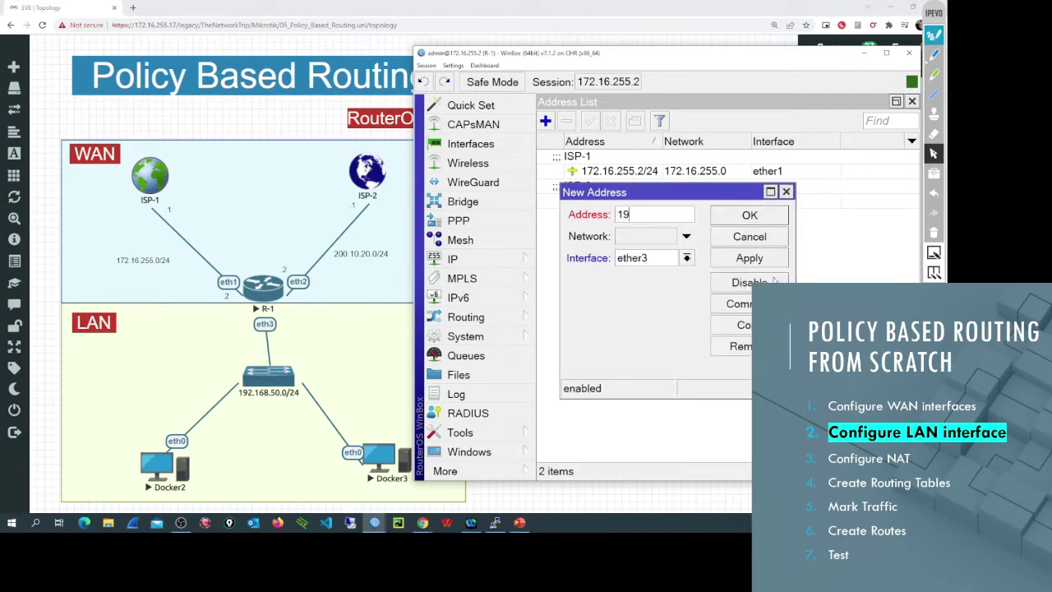
pyautogui.write('2.168.50.1/24')
pyautogui.click(750, 257)
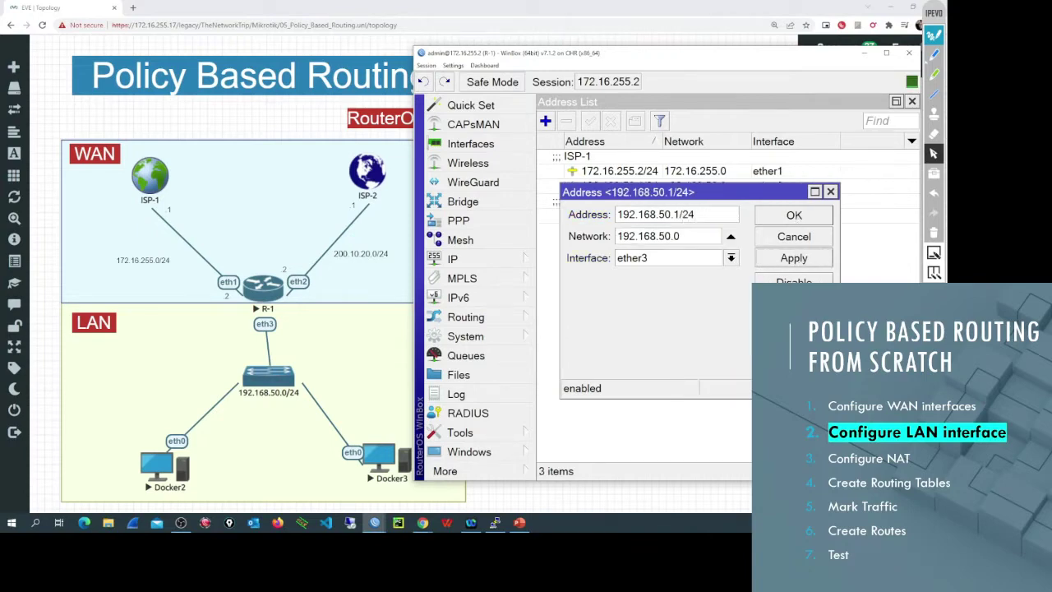
# Step: Label the ether3 address 192.168.50.1/24 with the comment LAN
pyautogui.click(794, 303)
pyautogui.write('LAN')
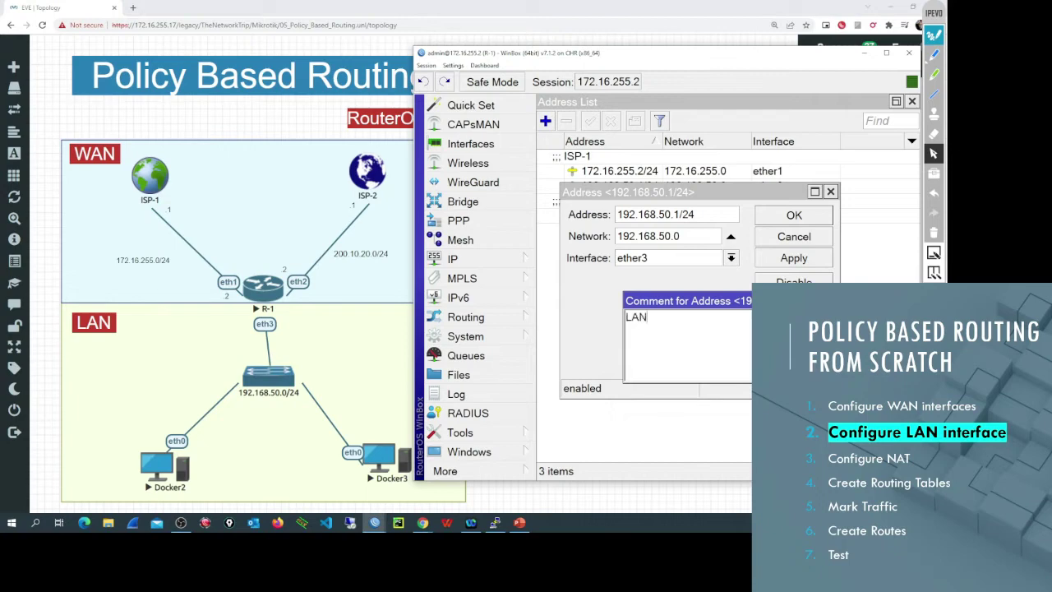
pyautogui.press('Return')
pyautogui.press('Return')
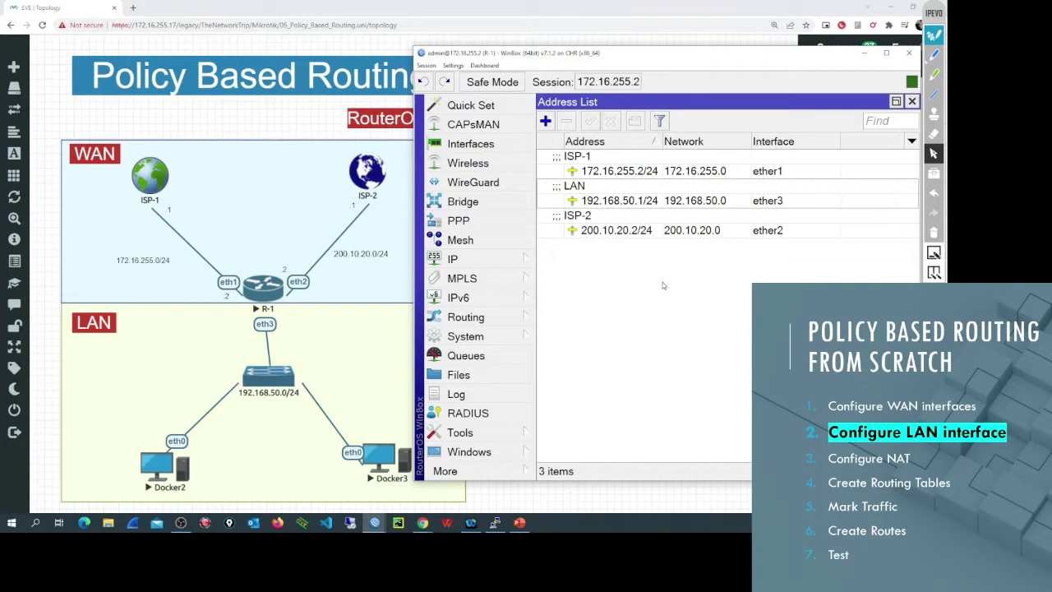
# Step: Set the router's DNS servers to 8.8.8.8 and 8.8.4.4
pyautogui.click(526, 261)
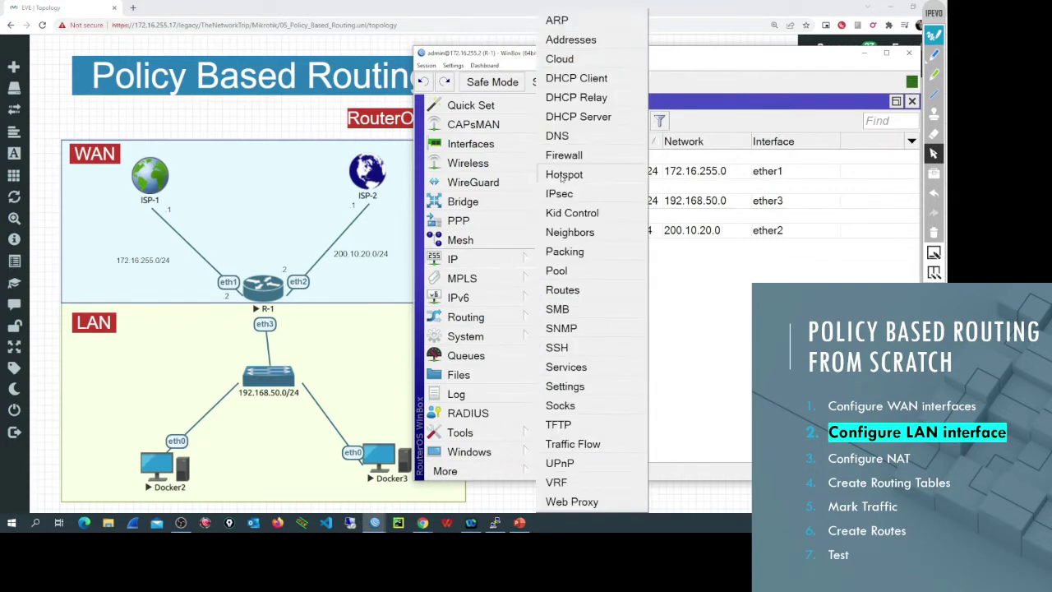
pyautogui.click(557, 136)
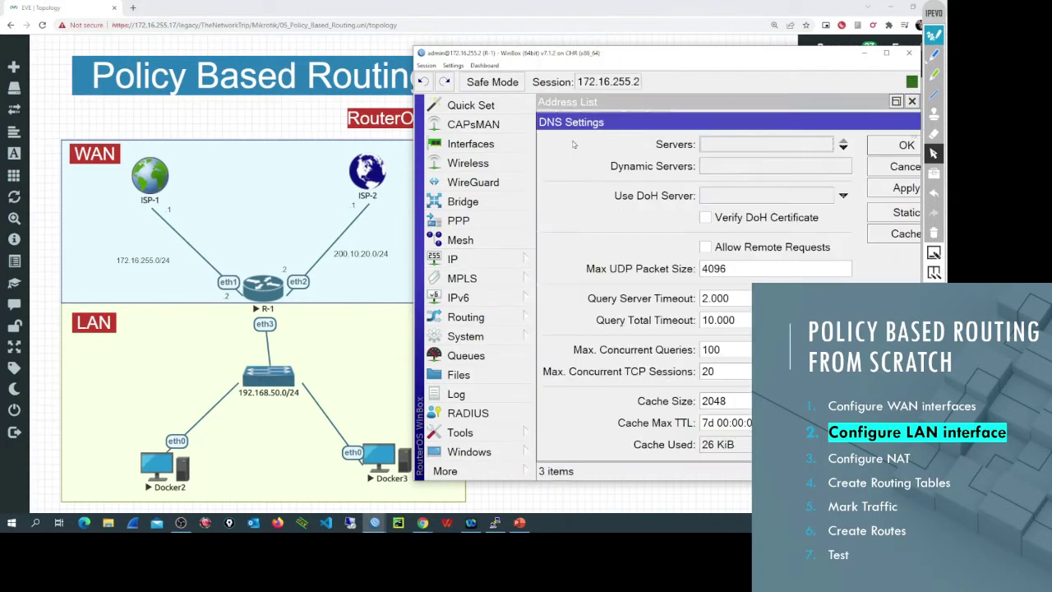
pyautogui.click(714, 143)
pyautogui.write('8.8.8')
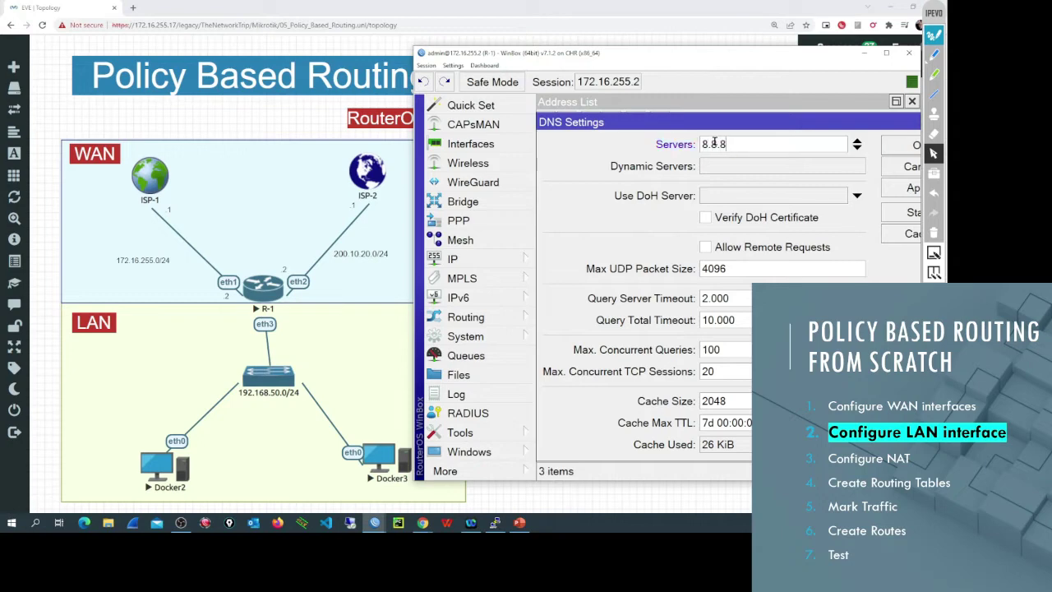
pyautogui.write('.8')
pyautogui.click(856, 148)
pyautogui.write('8.8.4.4')
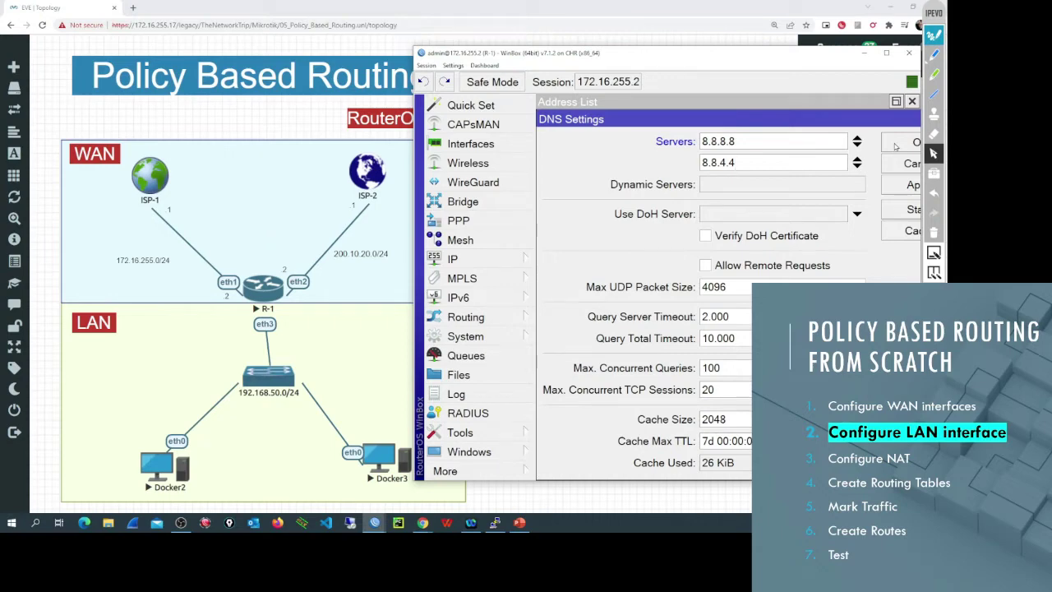
pyautogui.click(896, 146)
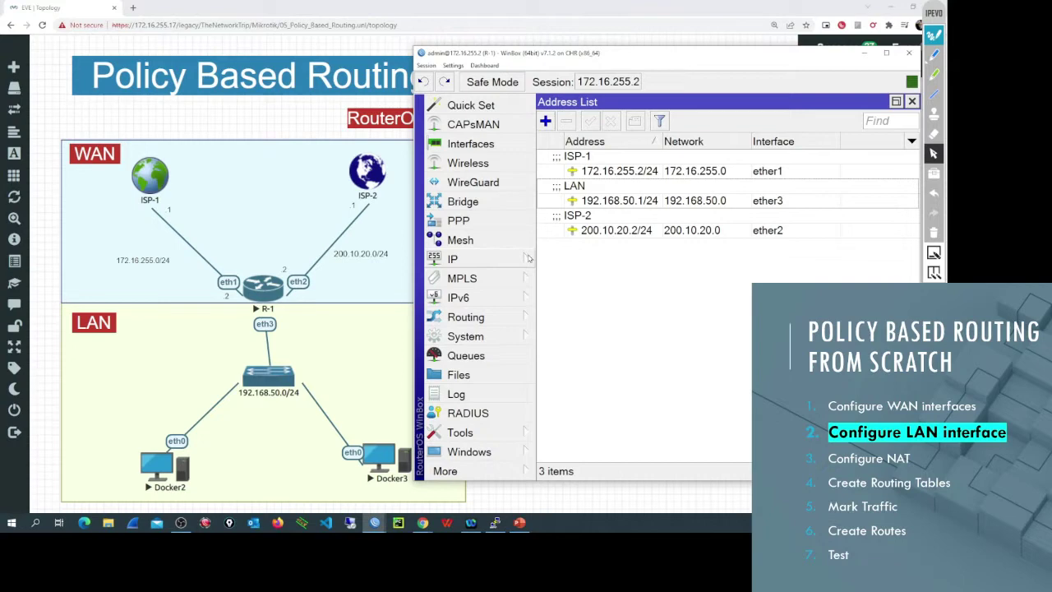
# Step: Set up a DHCP server on ether3 for network 192.168.50.0/24, accepting the proposed gateway, address pool up to 192.168.50.254 and DNS servers
pyautogui.click(468, 261)
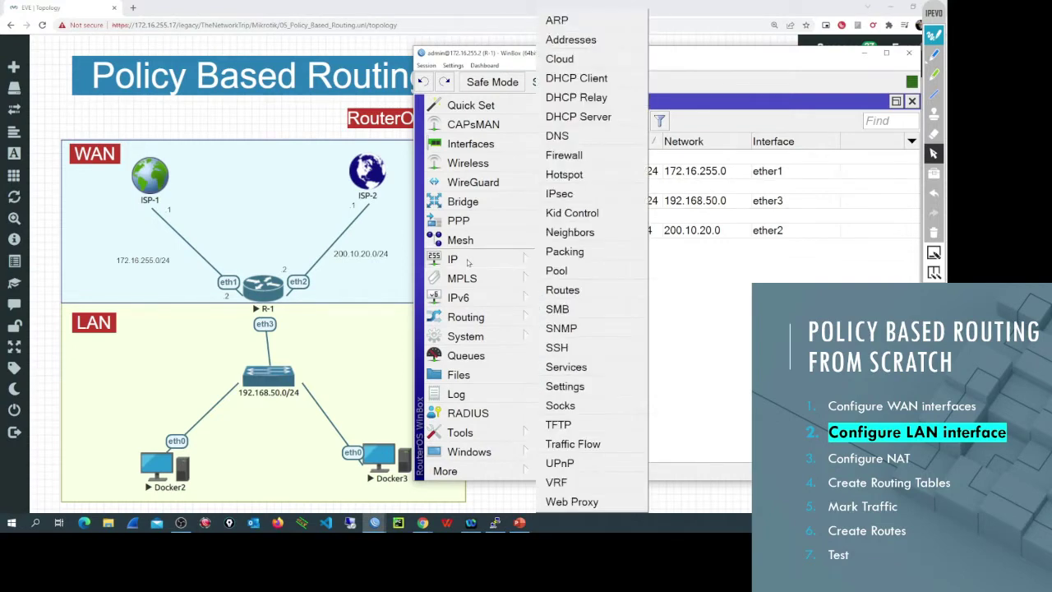
pyautogui.click(579, 117)
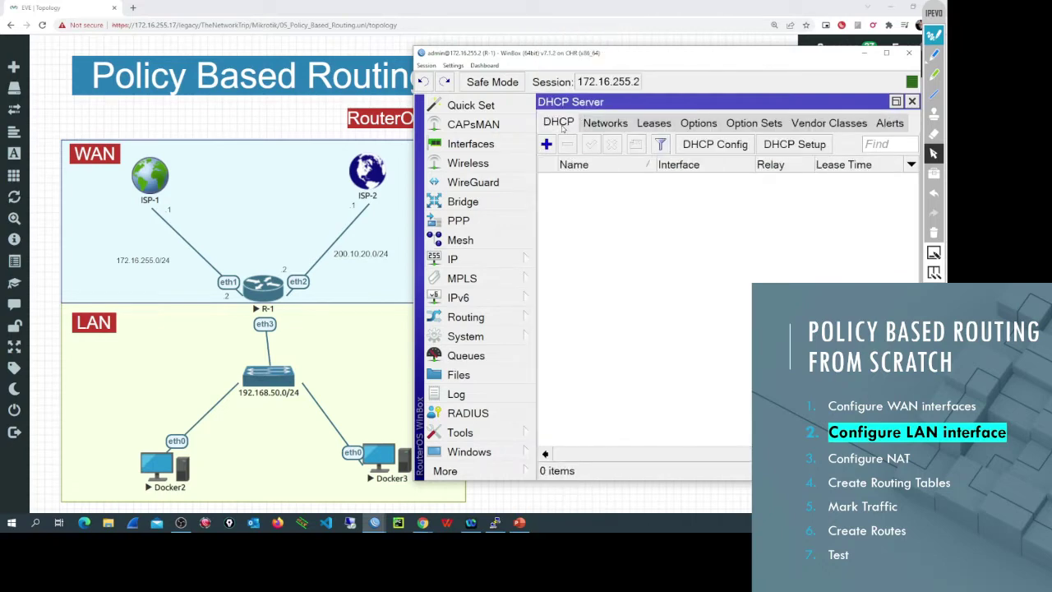
pyautogui.click(787, 148)
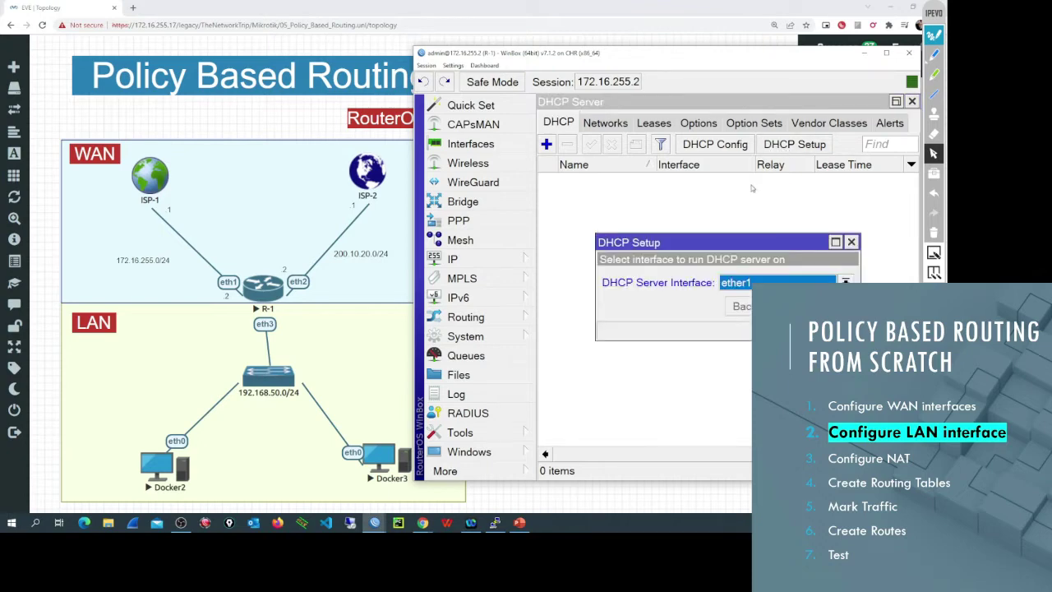
pyautogui.click(736, 247)
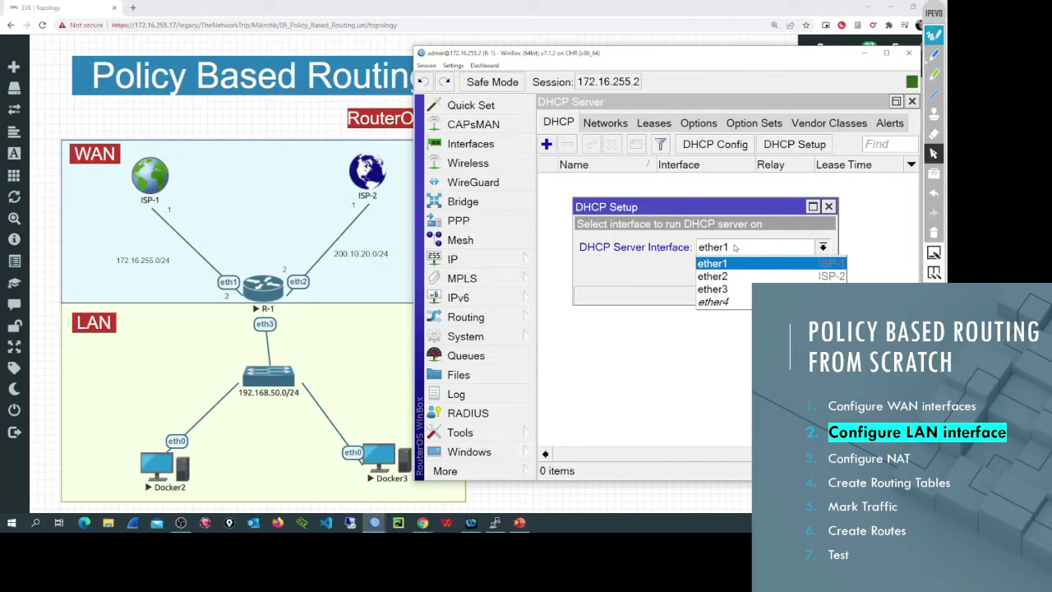
pyautogui.click(711, 289)
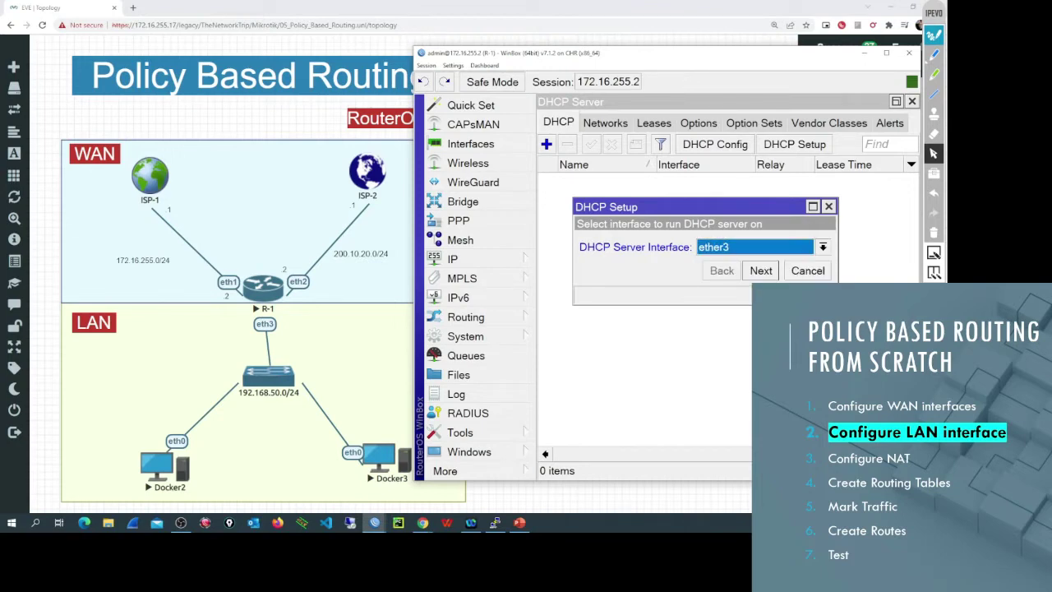
pyautogui.click(761, 270)
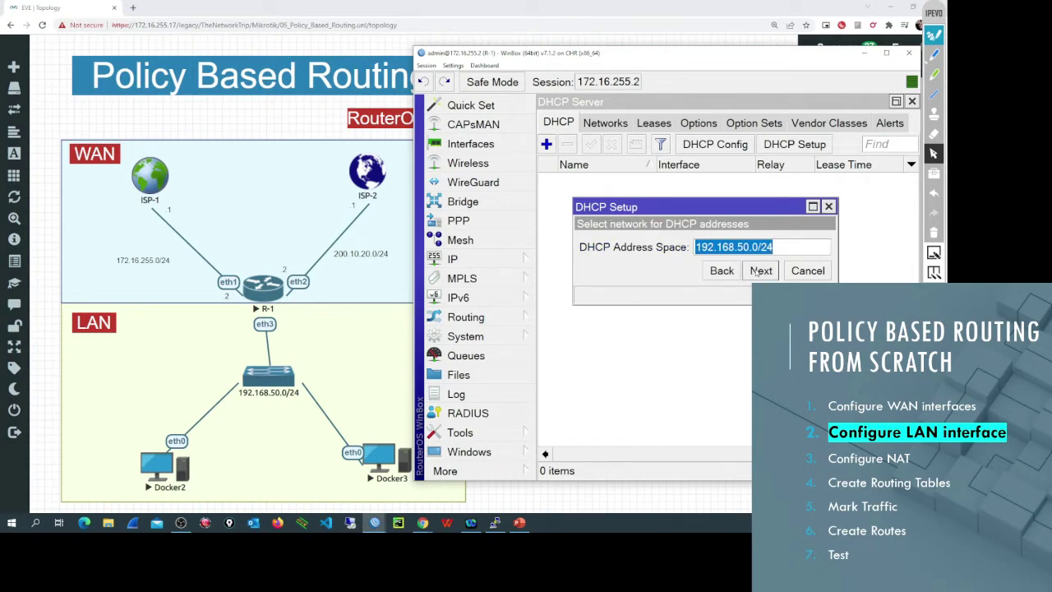
pyautogui.click(755, 271)
pyautogui.click(756, 271)
pyautogui.click(758, 272)
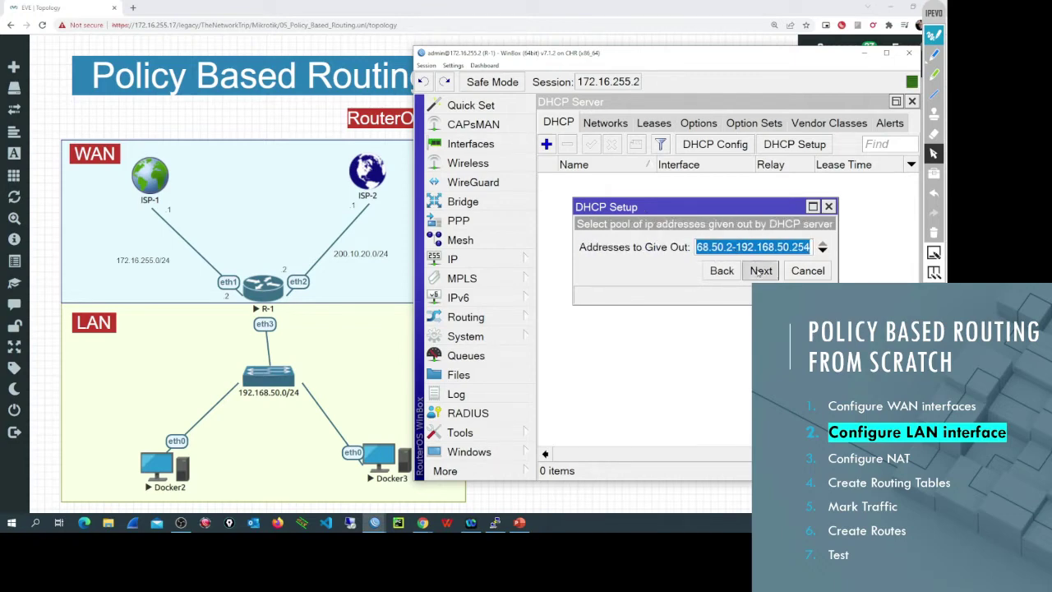
pyautogui.click(758, 292)
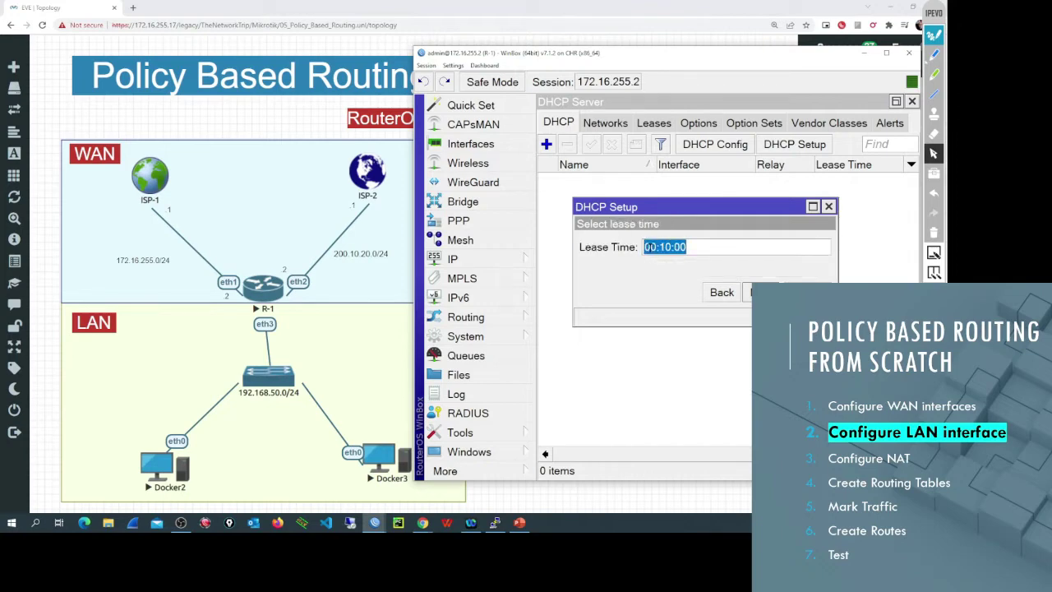
# Step: Set the DHCP lease time to 1d 00:00:00 and finish the DHCP setup
pyautogui.click(664, 246)
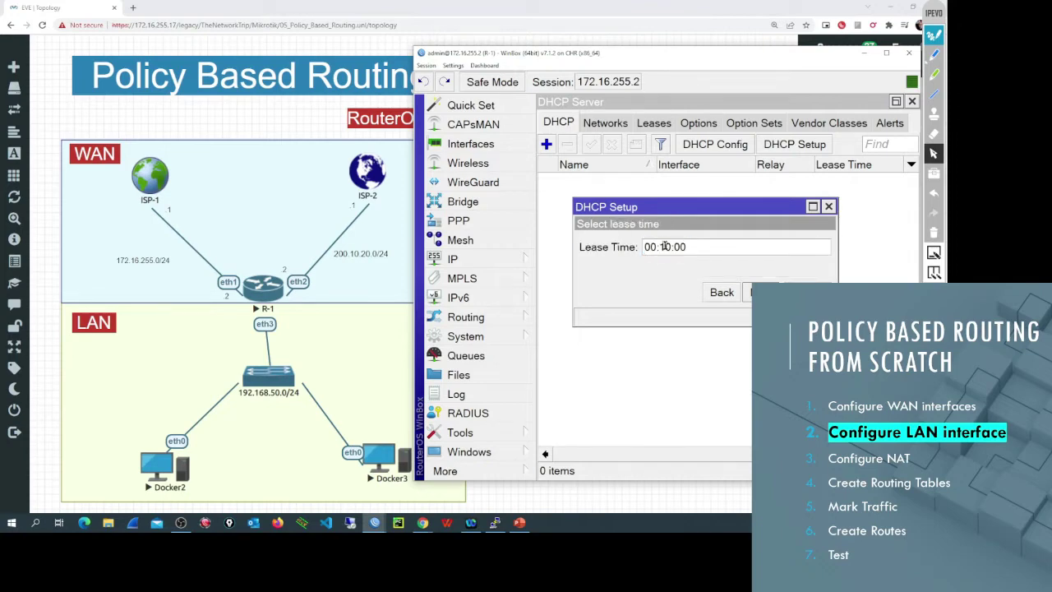
pyautogui.write('1d')
pyautogui.hotkey('shift', 'Right')
pyautogui.write('0')
pyautogui.click(757, 293)
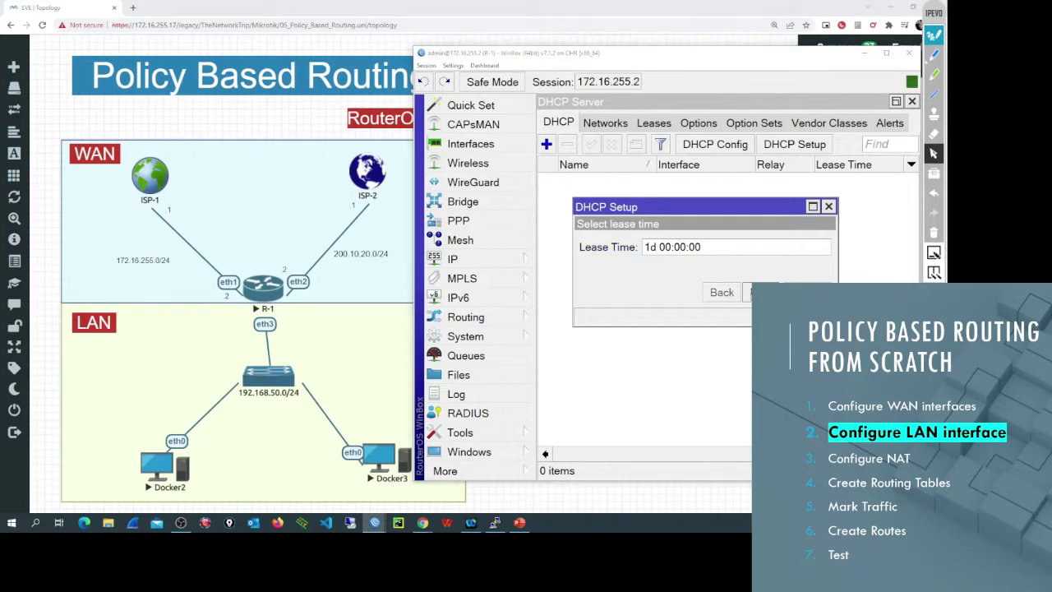
pyautogui.click(724, 284)
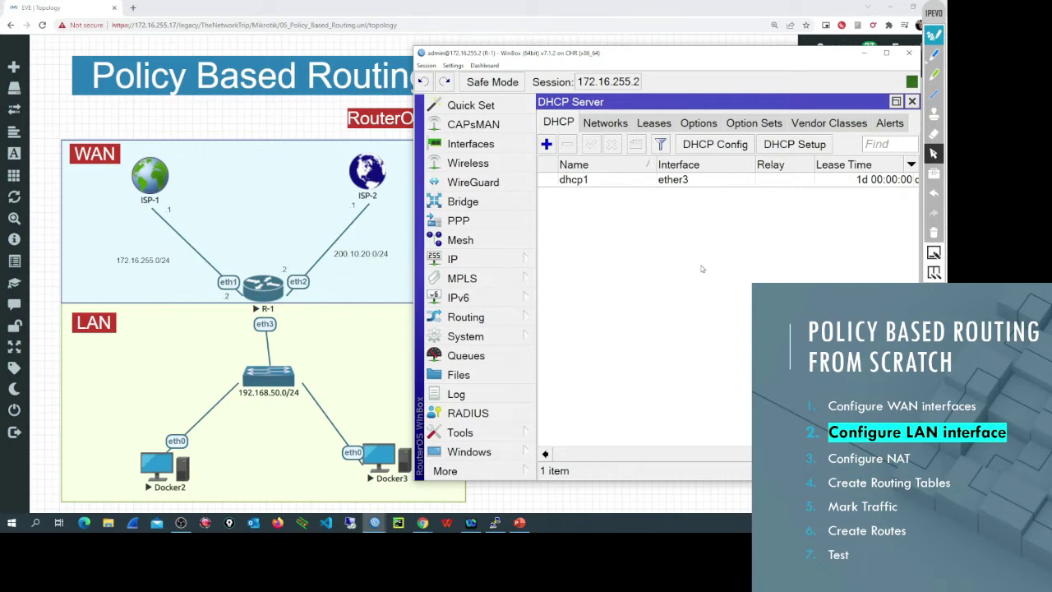
# Step: Rename the ether3 DHCP server as dhcp-lan
pyautogui.doubleClick(596, 180)
pyautogui.click(687, 148)
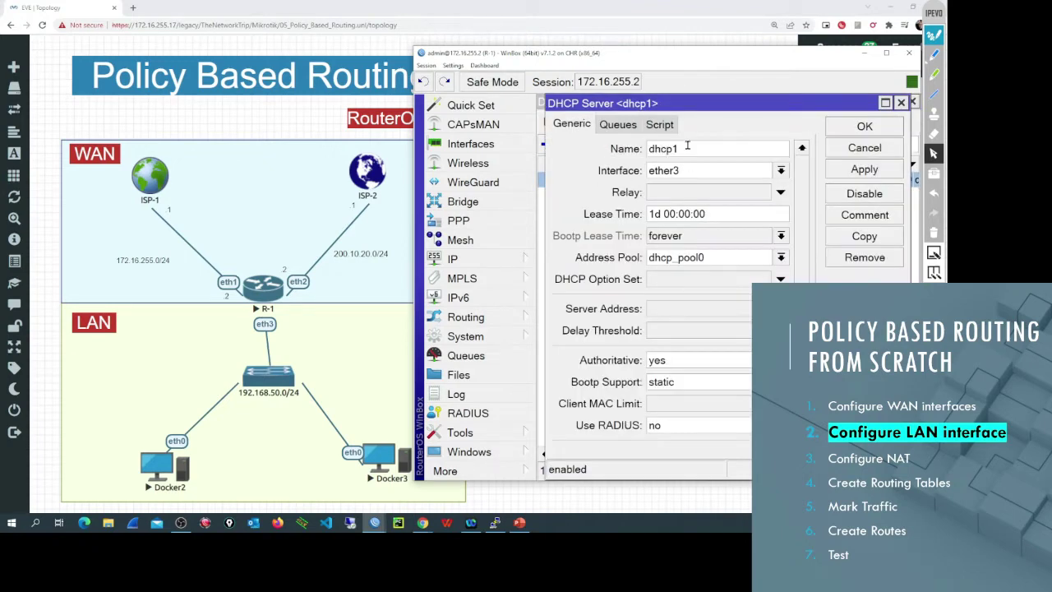
pyautogui.press('BackSpace')
pyautogui.write('-lan')
pyautogui.press('Return')
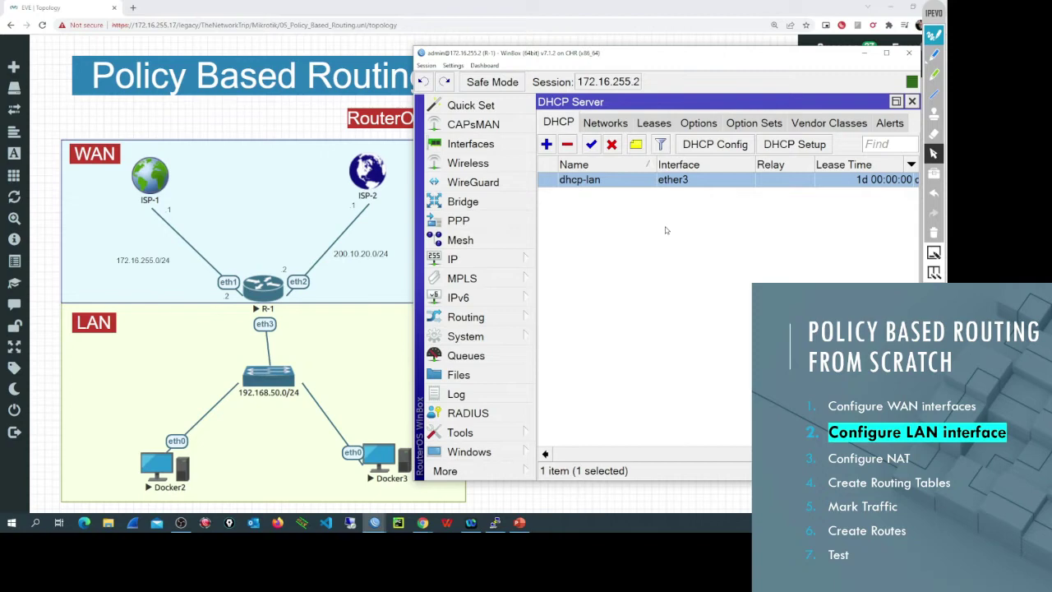
# Step: Advance the agenda slide to the Configure NAT item
pyautogui.click(959, 303)
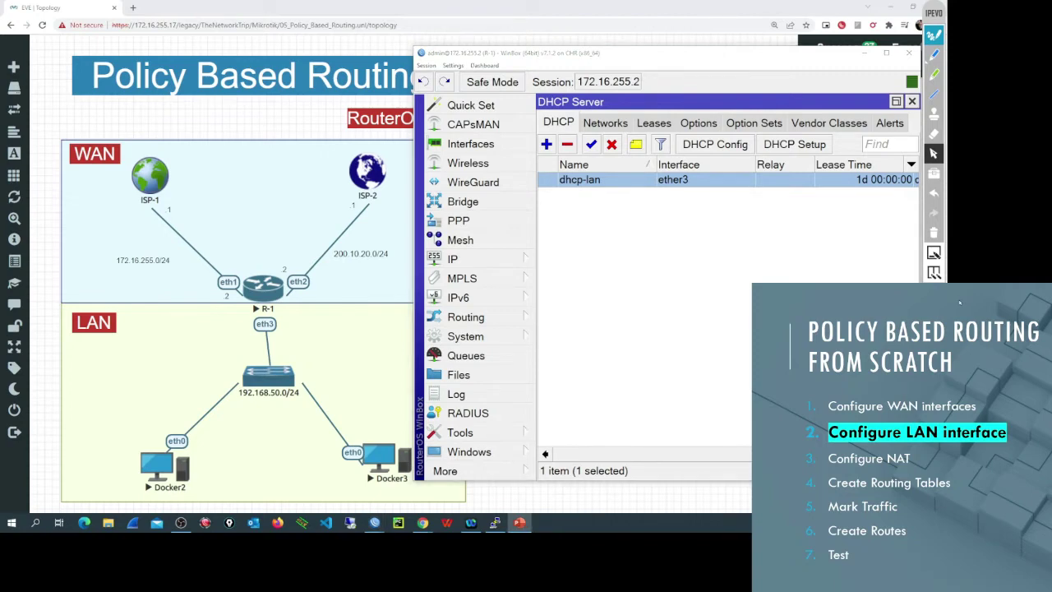
pyautogui.click(959, 303)
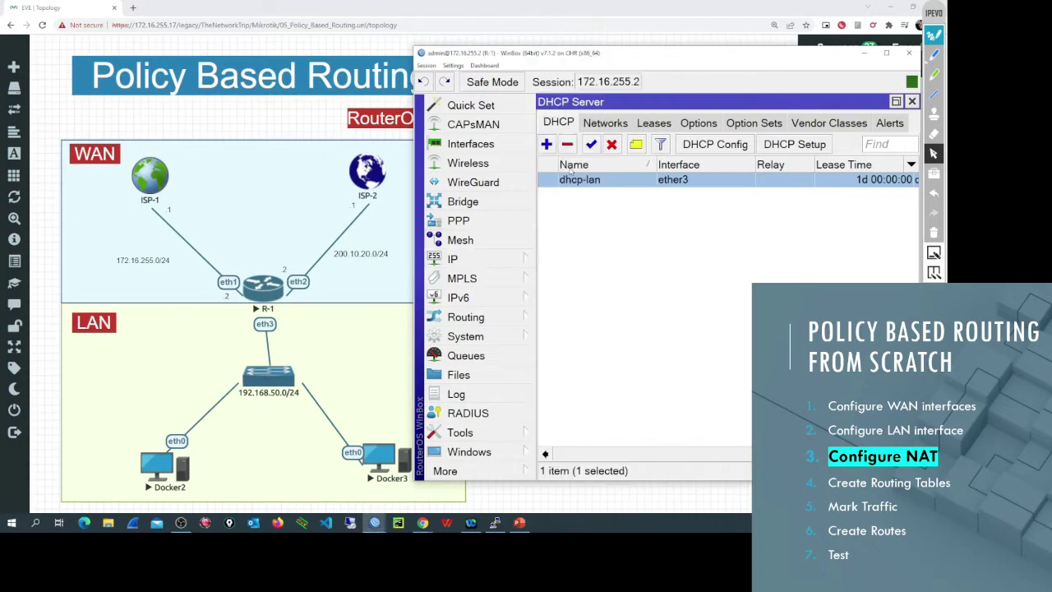
# Step: Start a new NAT rule in the IP firewall
pyautogui.moveTo(452, 259)
pyautogui.click(573, 153)
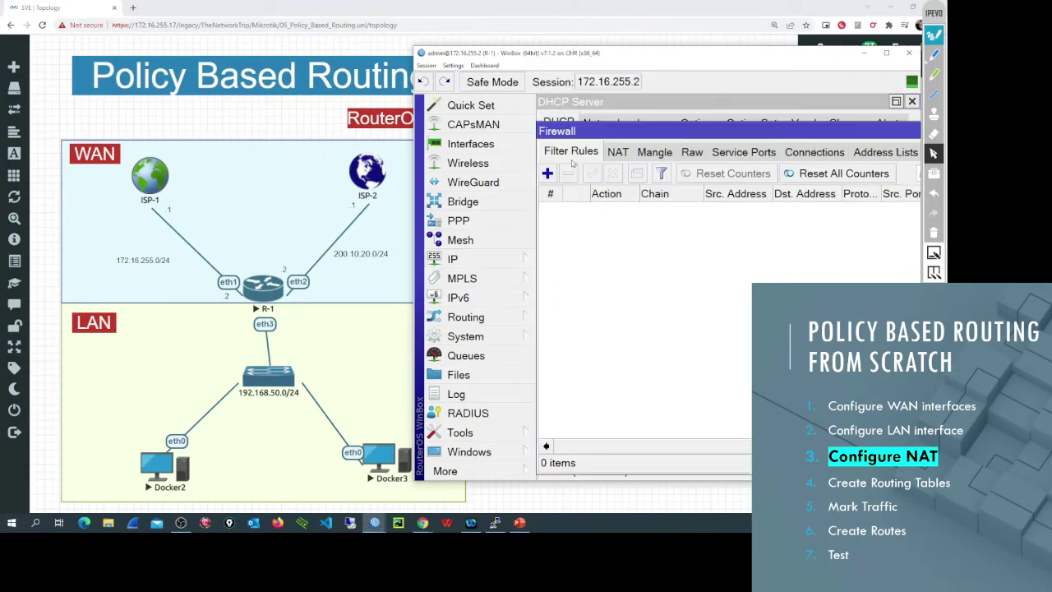
pyautogui.click(622, 155)
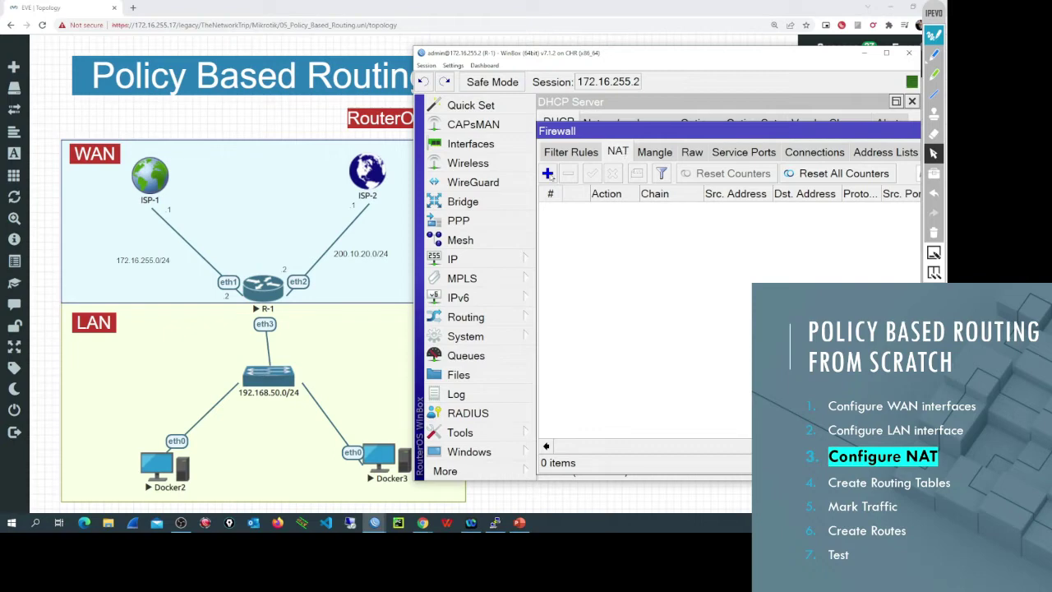
pyautogui.click(548, 173)
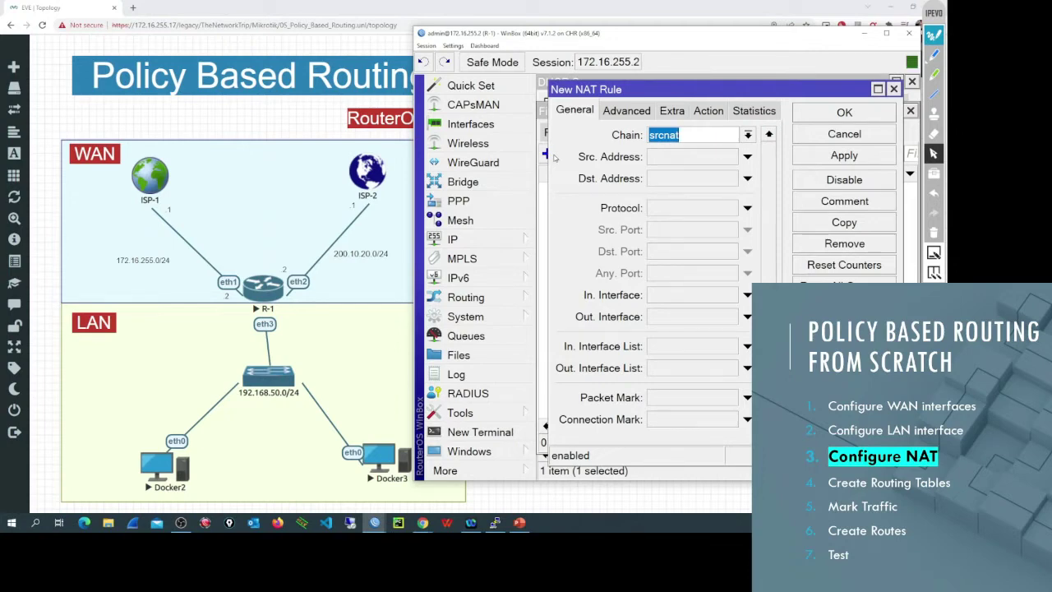
pyautogui.click(671, 110)
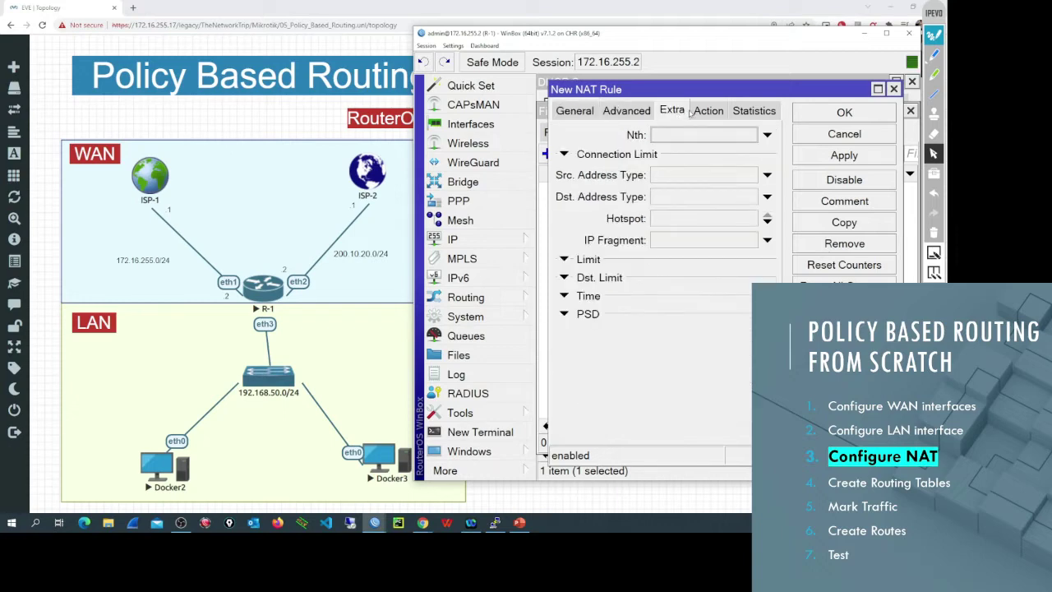
pyautogui.click(707, 110)
pyautogui.click(663, 113)
pyautogui.click(632, 112)
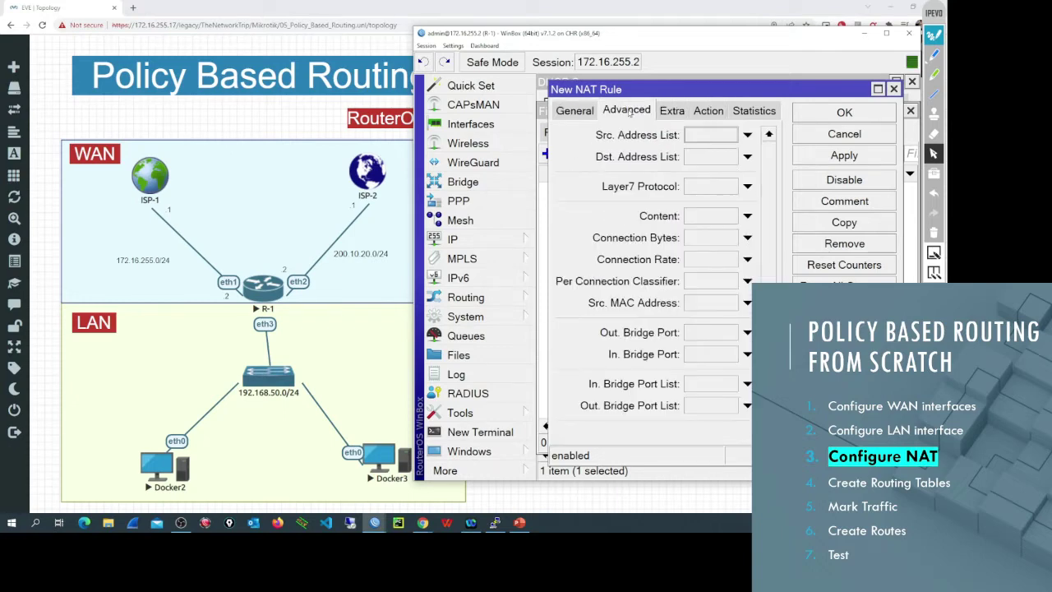
pyautogui.click(589, 110)
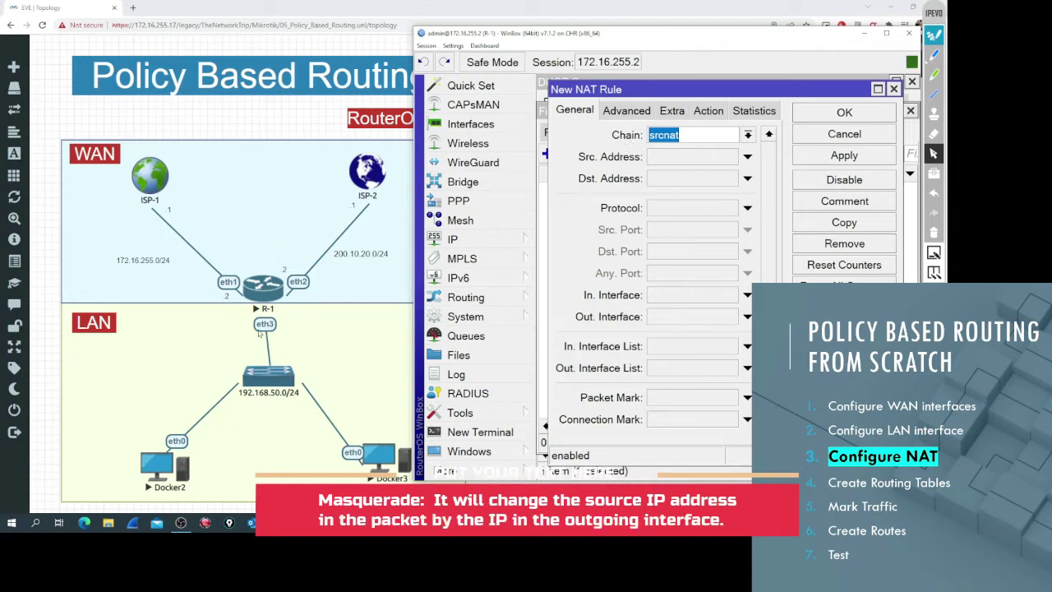
pyautogui.click(281, 287)
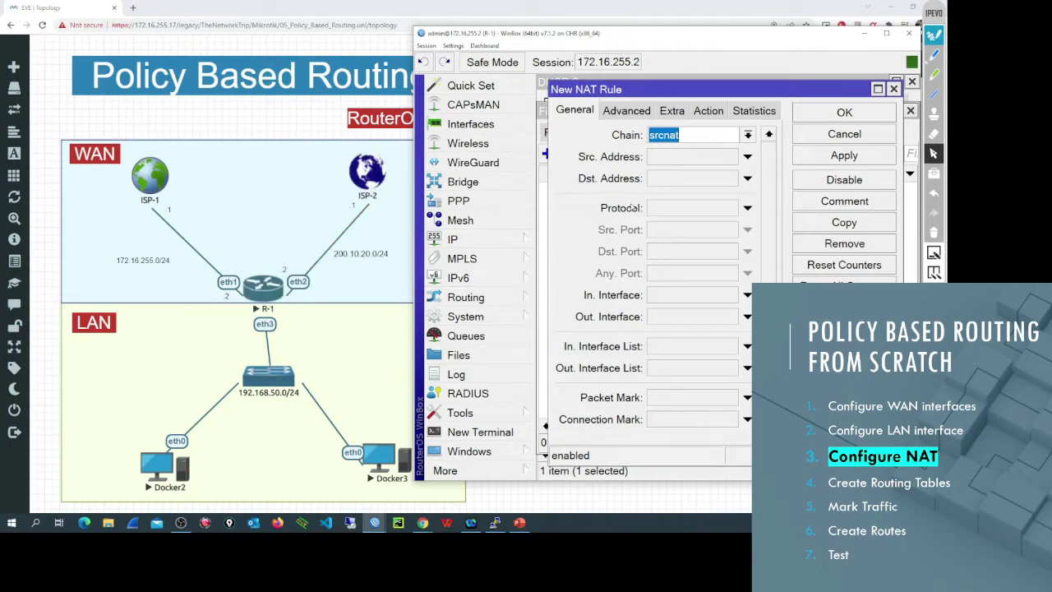
# Step: Keep the rule in the srcnat chain, set its outgoing interface list to WAN-list and its action to masquerade
pyautogui.click(684, 136)
pyautogui.click(669, 369)
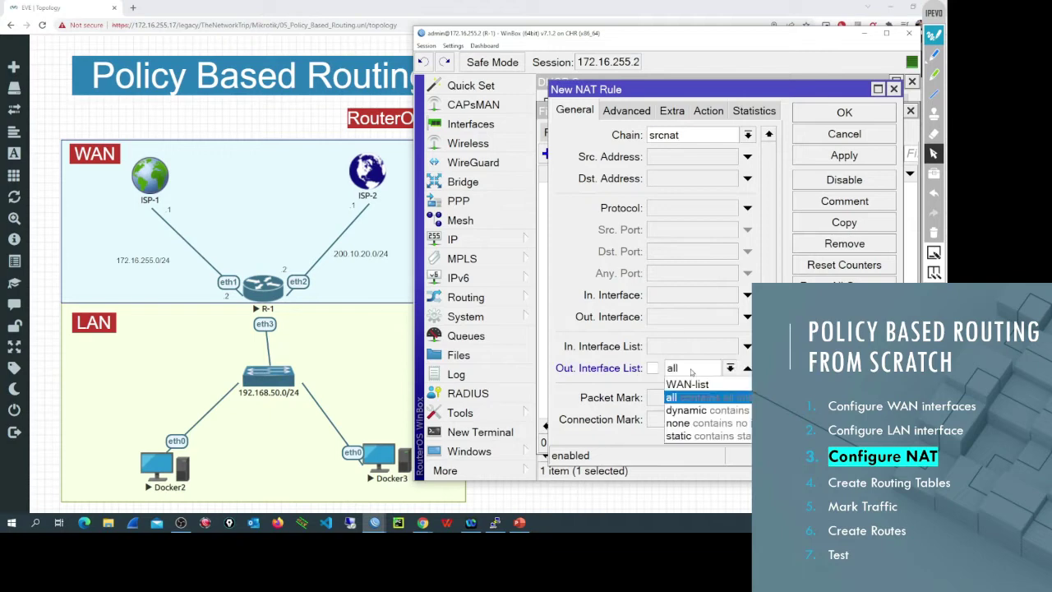
pyautogui.click(691, 372)
pyautogui.click(687, 384)
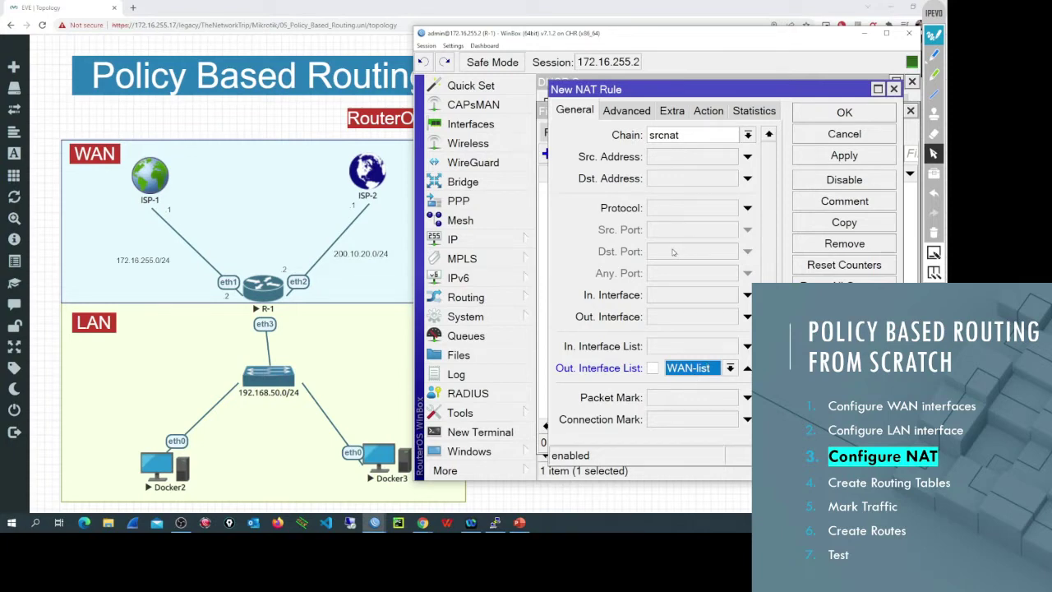
pyautogui.click(708, 116)
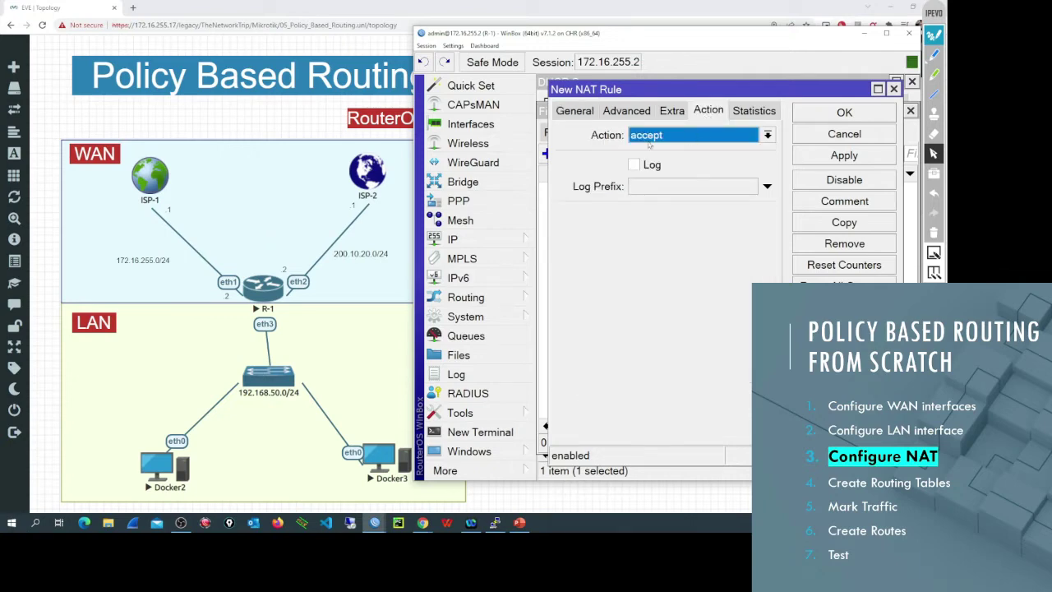
pyautogui.click(662, 138)
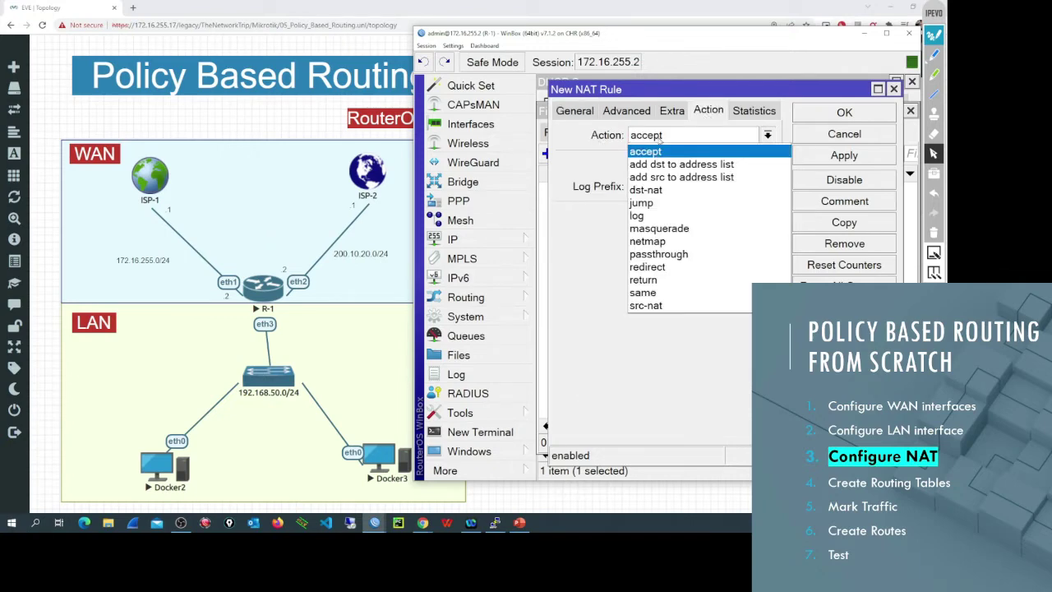
pyautogui.click(663, 227)
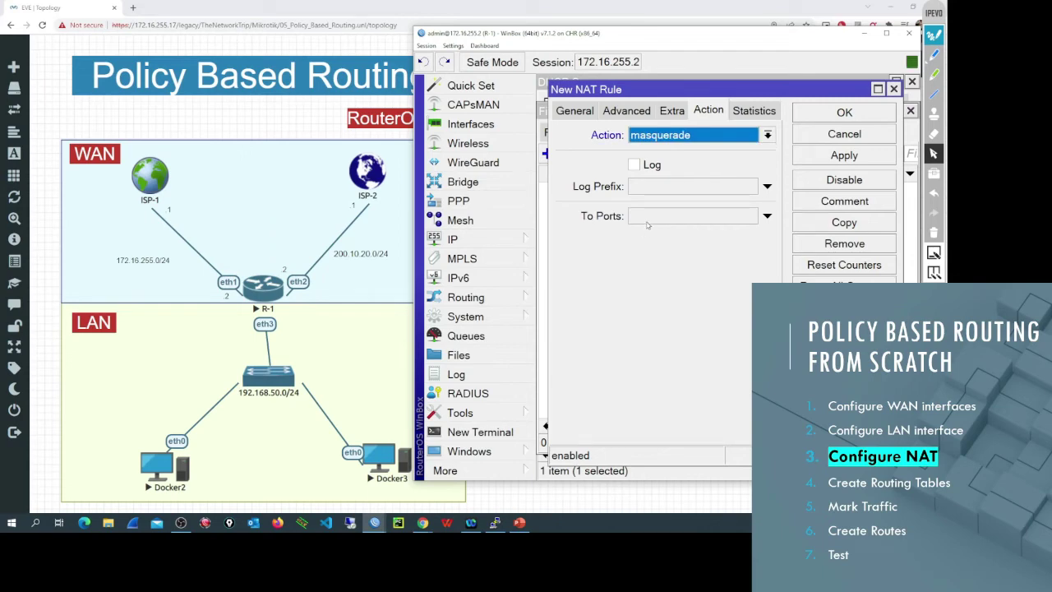
# Step: Examine the IP address list to compare the ISP-1 and ISP-2 addresses and their interfaces
pyautogui.click(528, 237)
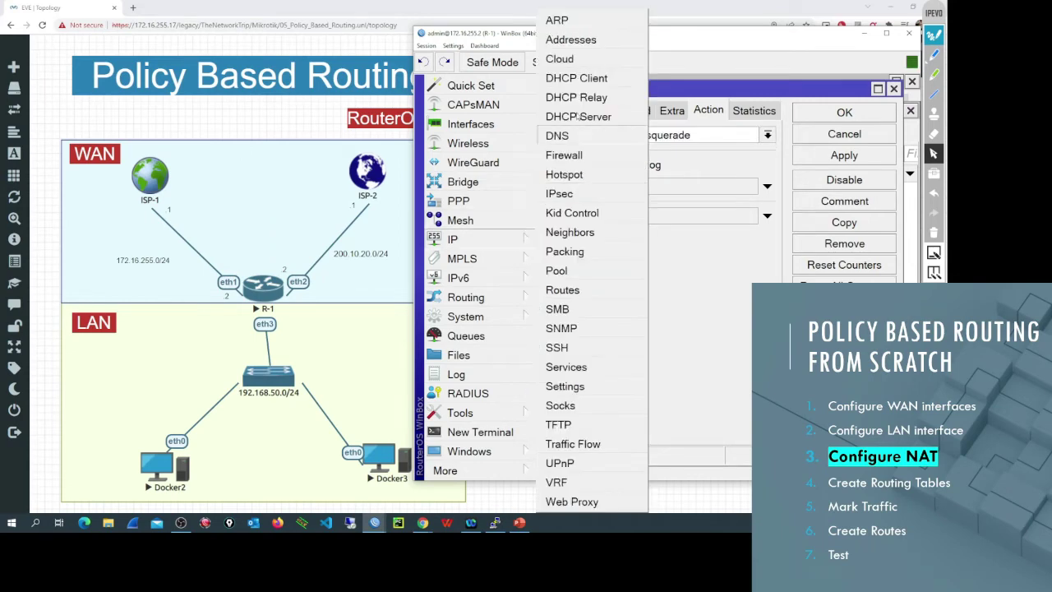
pyautogui.click(575, 43)
pyautogui.click(731, 175)
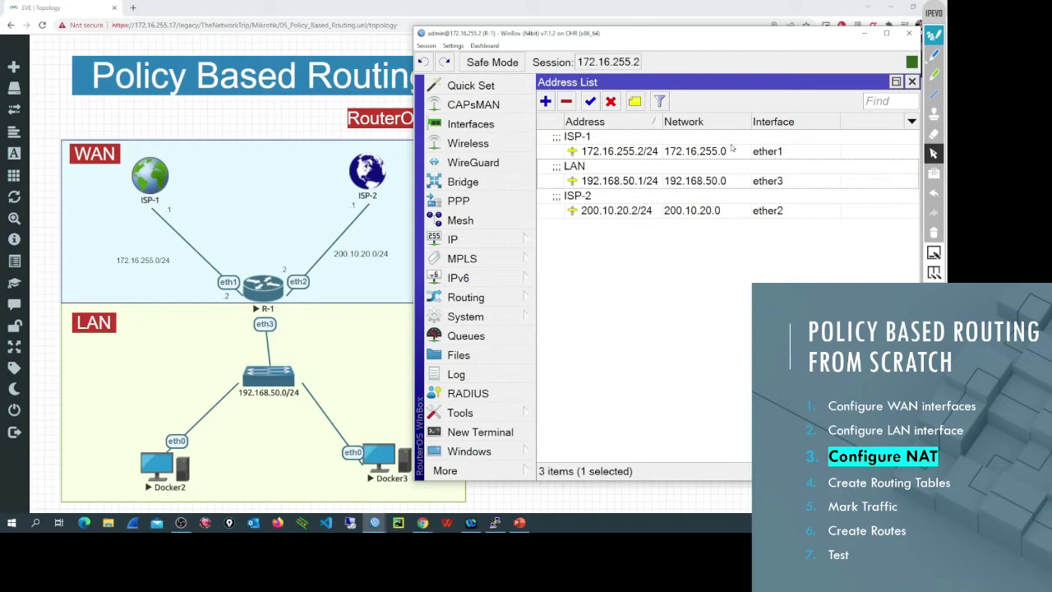
pyautogui.click(732, 215)
pyautogui.click(727, 152)
pyautogui.click(740, 212)
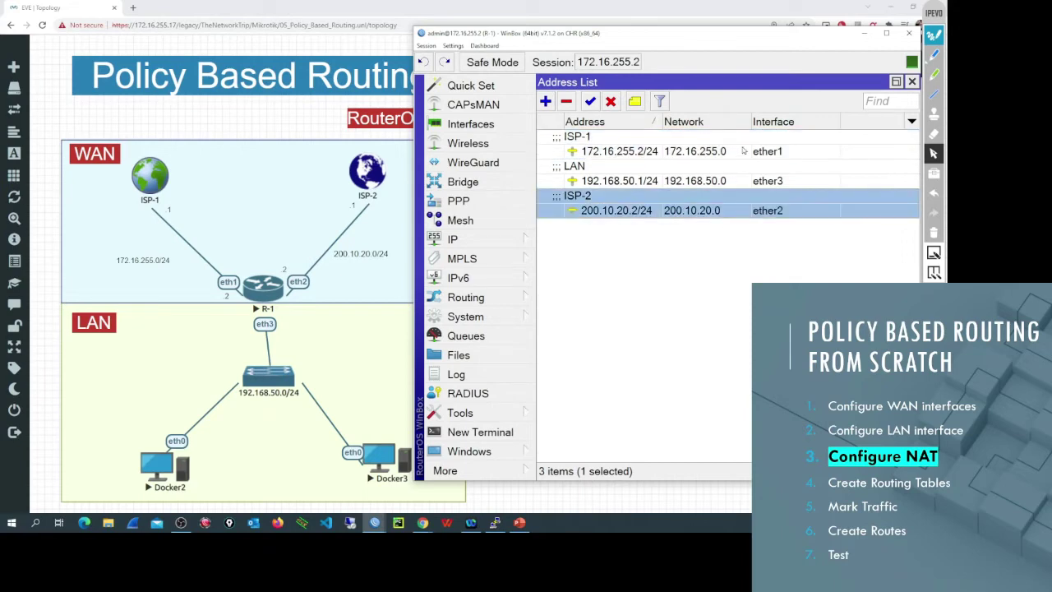
pyautogui.click(744, 151)
pyautogui.click(735, 215)
pyautogui.click(744, 155)
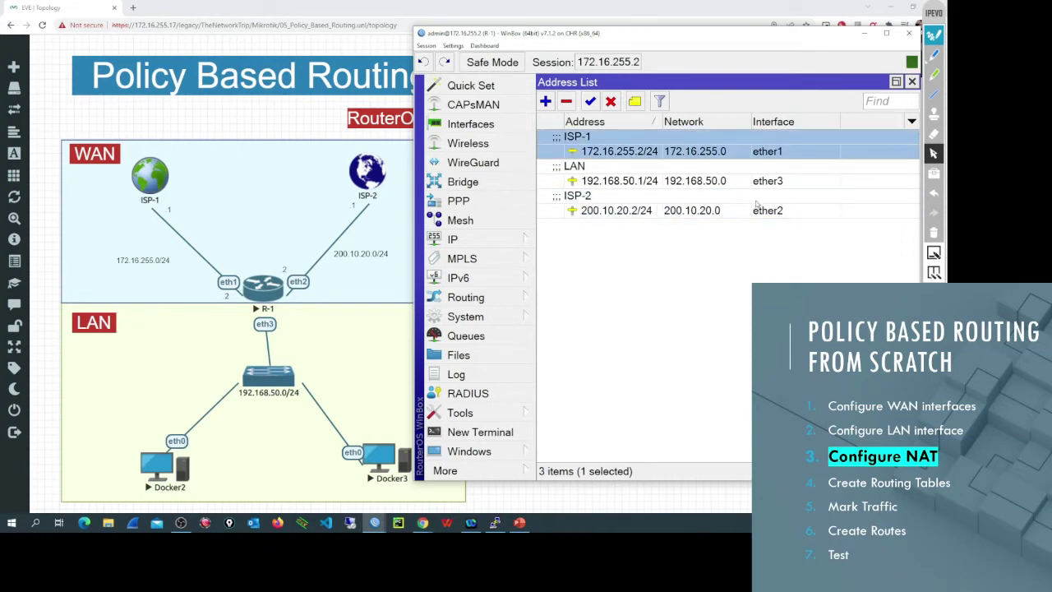
pyautogui.click(760, 212)
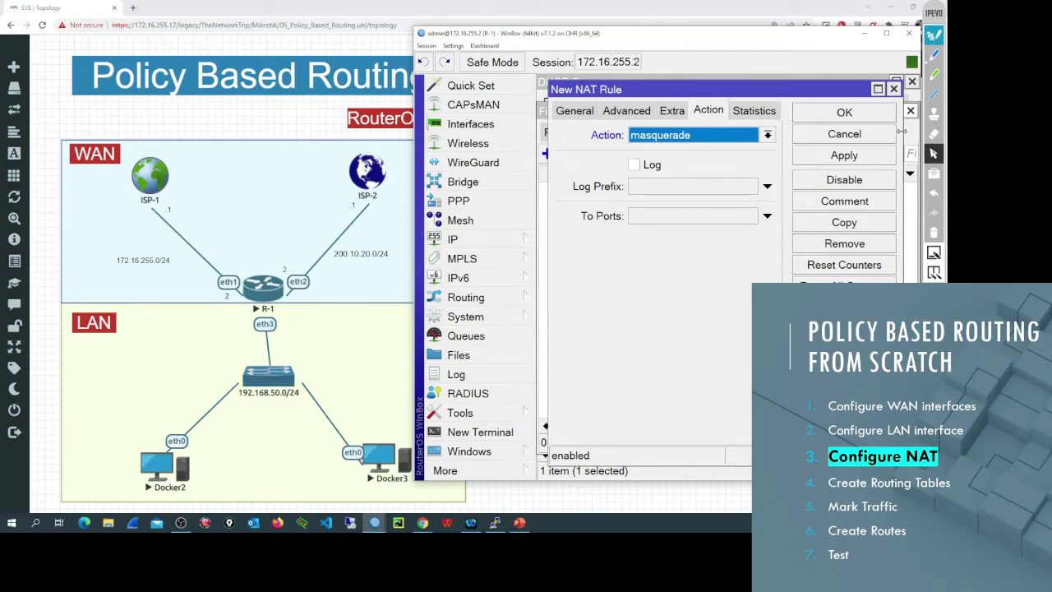
# Step: Apply the masquerade rule, comment it as "NAT Internet" and save it
pyautogui.click(840, 160)
pyautogui.click(837, 201)
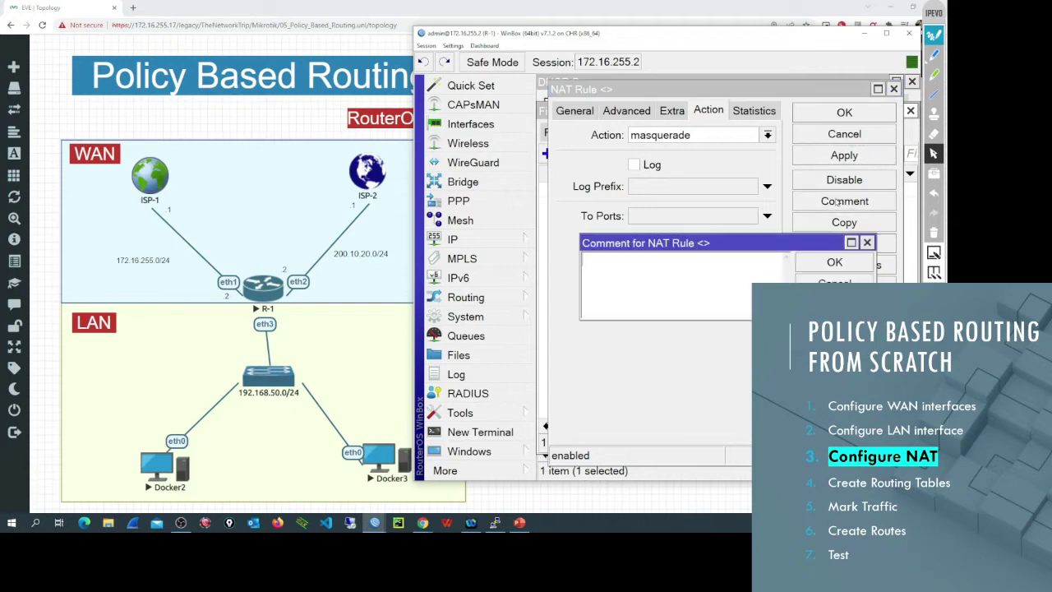
pyautogui.write('NAT Internet')
pyautogui.press('Return')
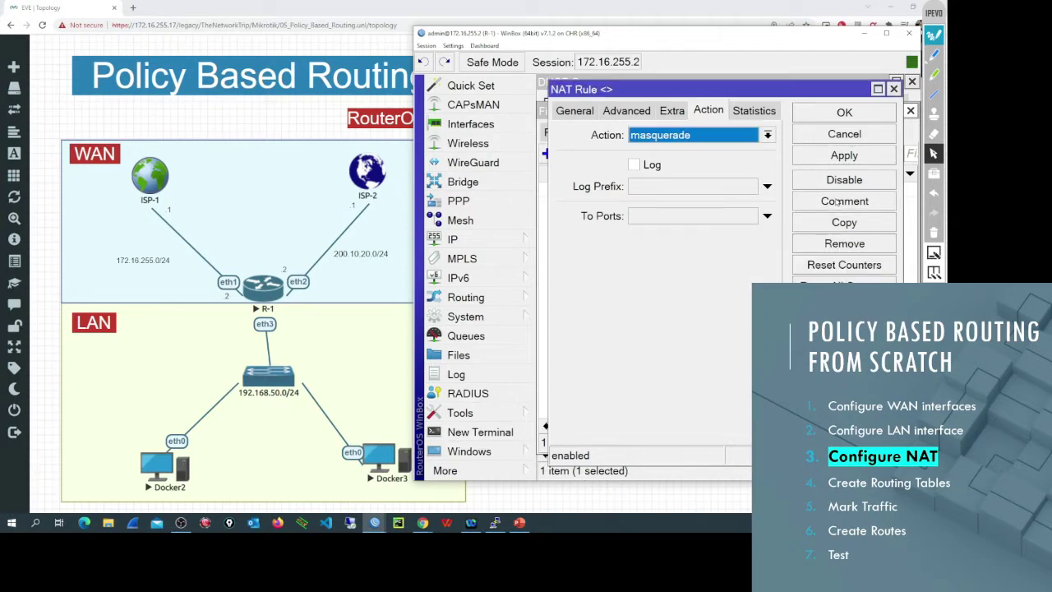
pyautogui.press('Return')
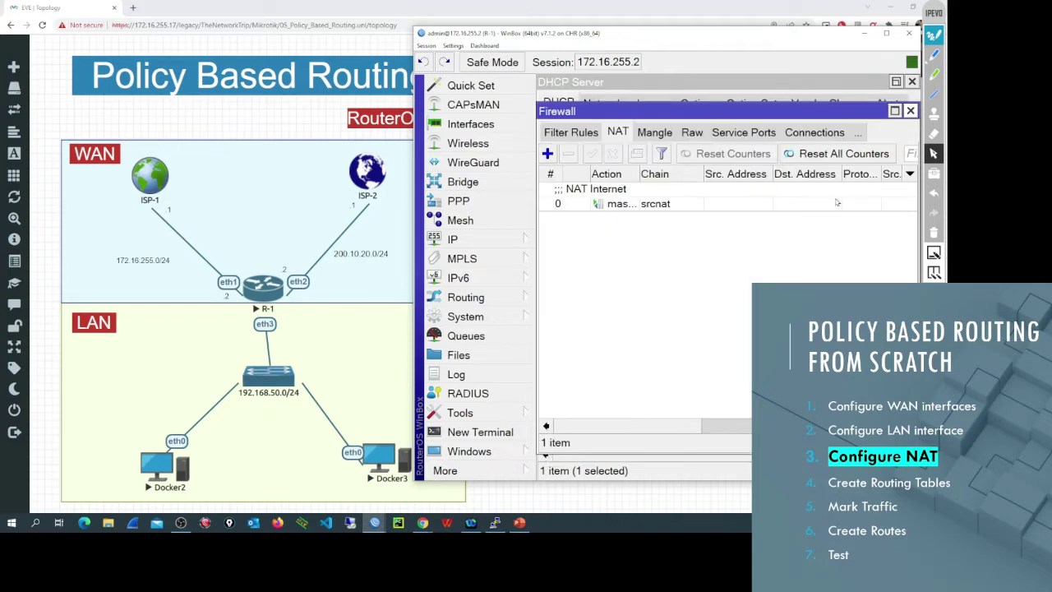
# Step: Advance the agenda slide to Create Routing Tables and add a routing table named to-isp1 with FIB enabled
pyautogui.click(902, 437)
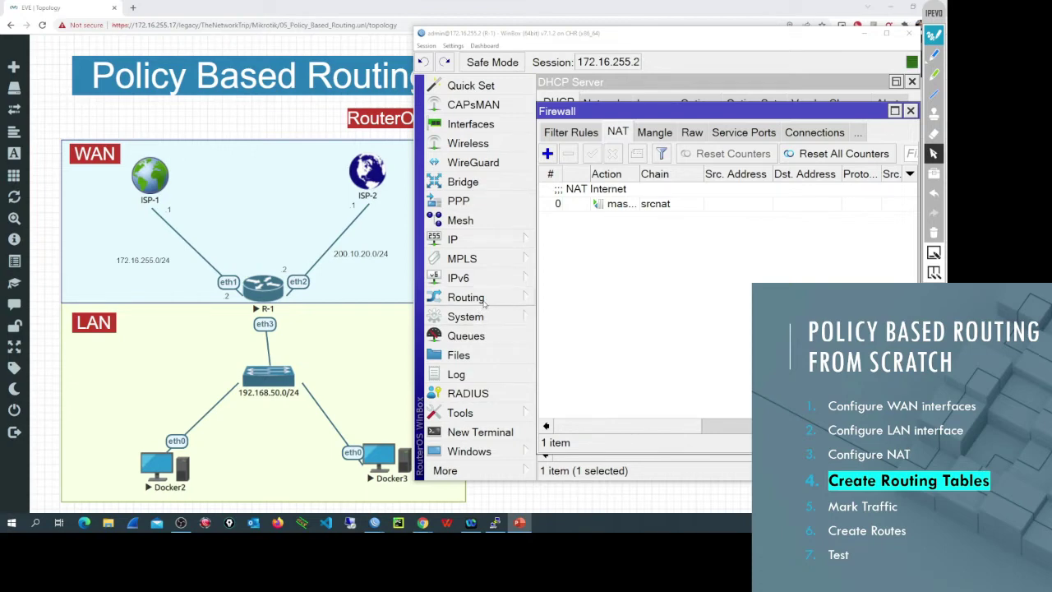
pyautogui.moveTo(533, 304)
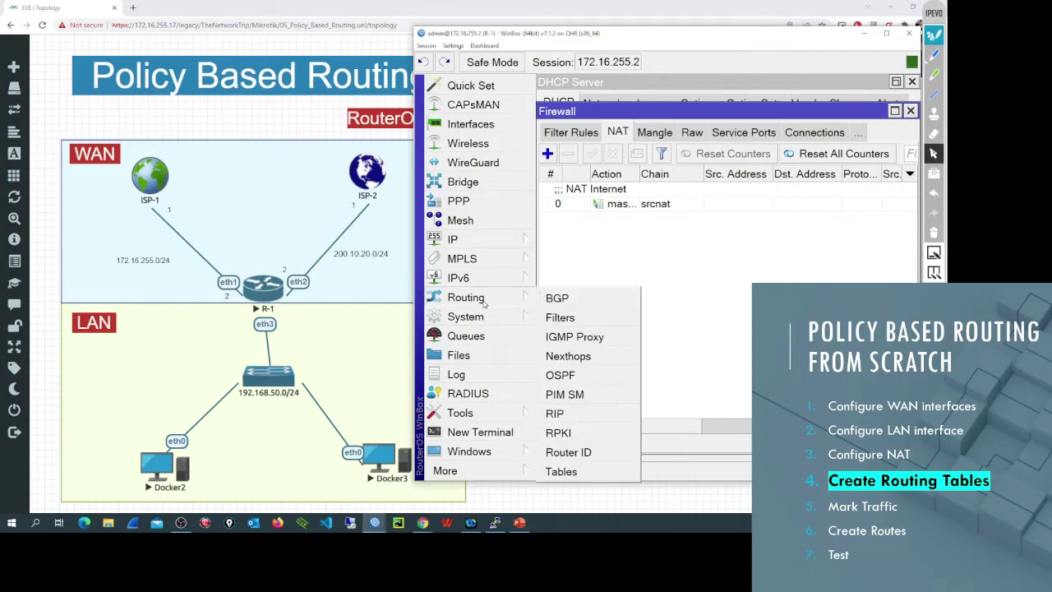
pyautogui.click(571, 471)
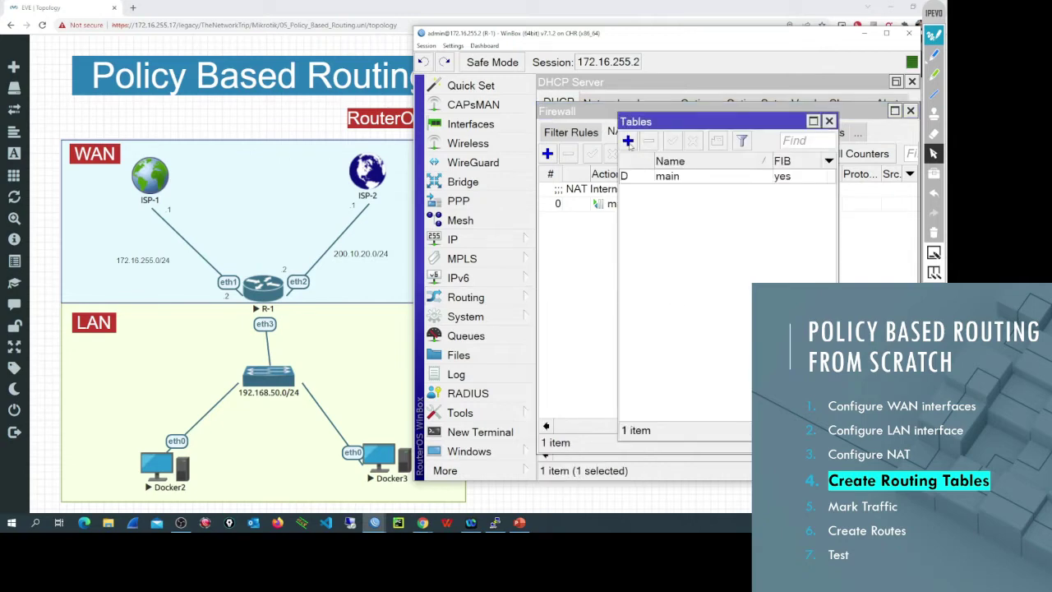
pyautogui.moveTo(623, 120); pyautogui.dragTo(561, 97)
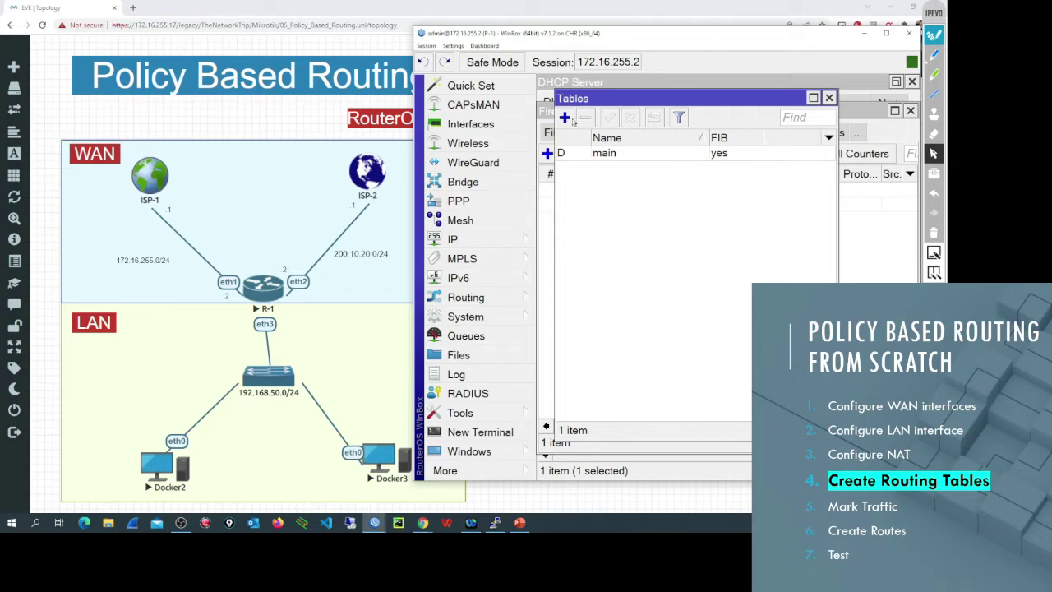
pyautogui.click(565, 119)
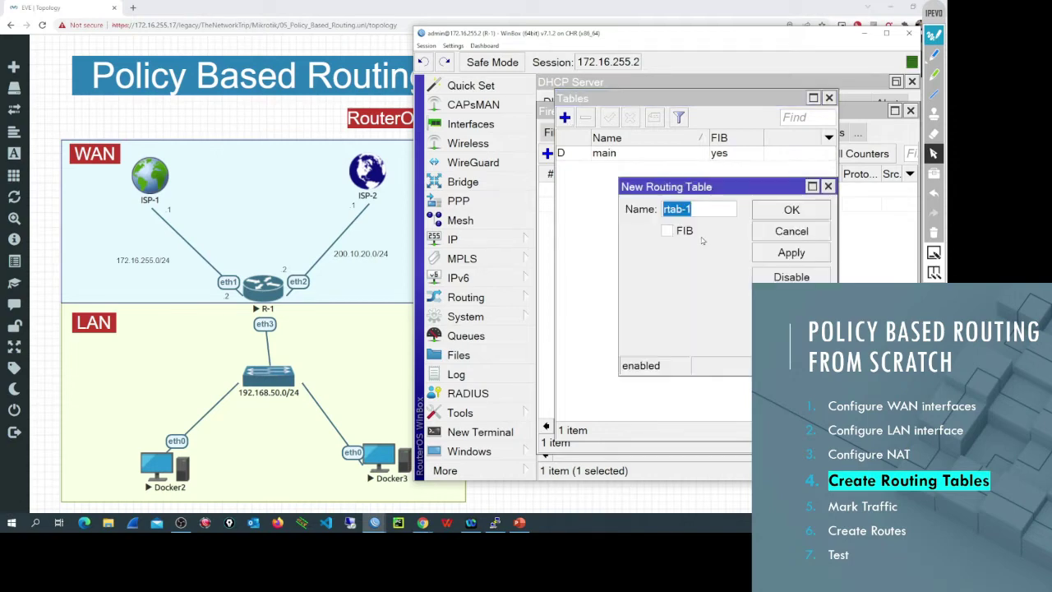
pyautogui.write('to-isp1')
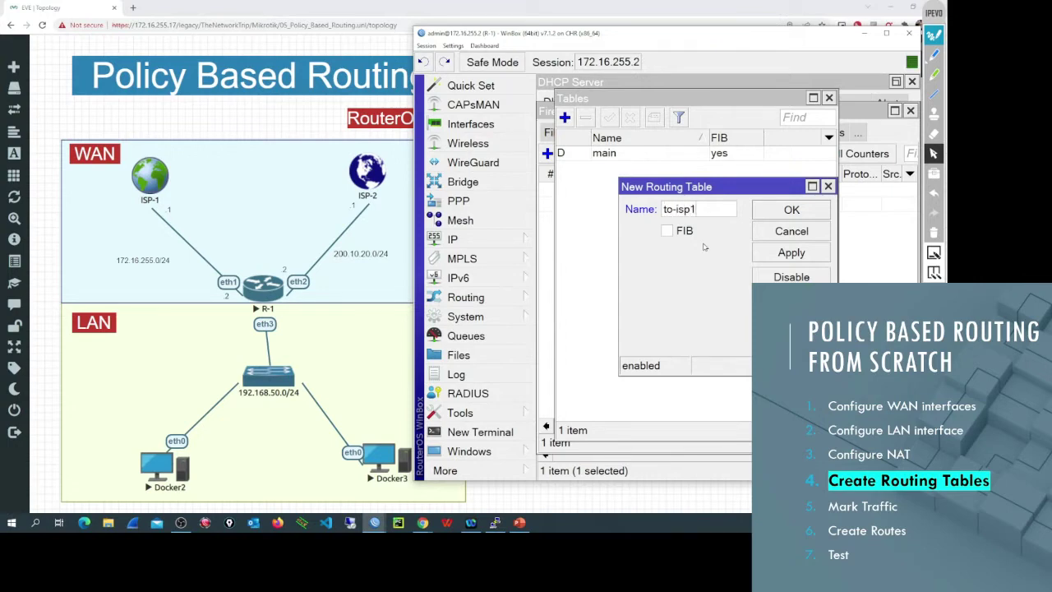
pyautogui.click(668, 232)
pyautogui.click(790, 212)
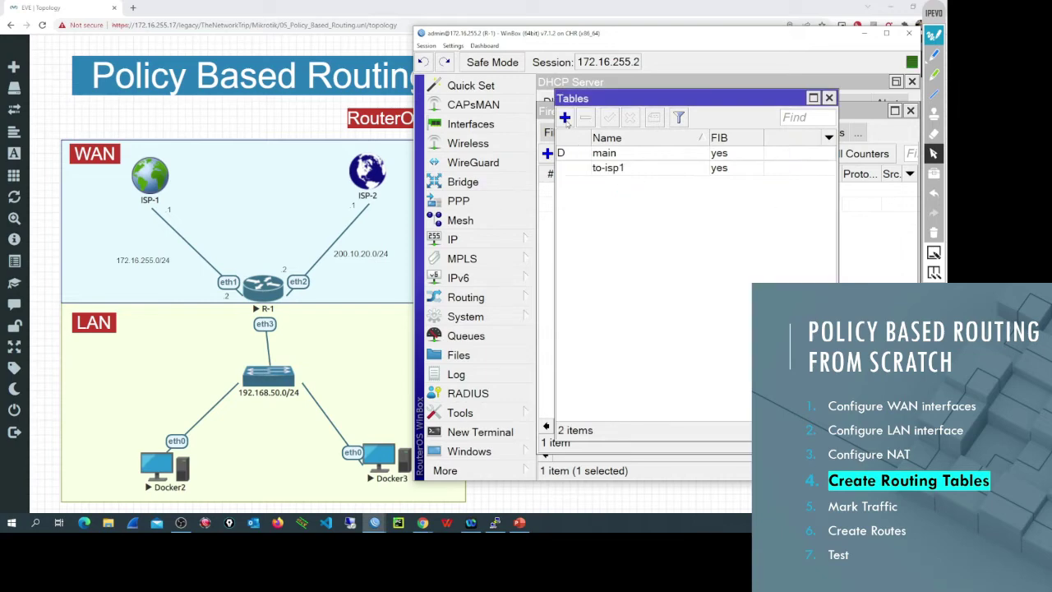
# Step: Add a second routing table named to-isp2 with FIB enabled
pyautogui.click(564, 118)
pyautogui.write('t')
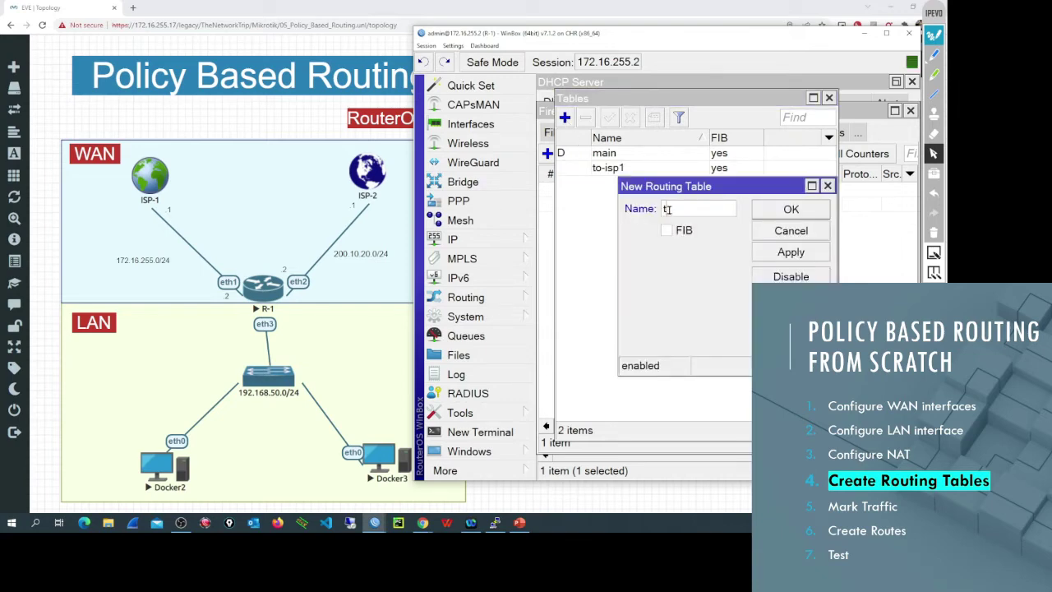
pyautogui.write('o-isp2')
pyautogui.click(666, 231)
pyautogui.click(791, 210)
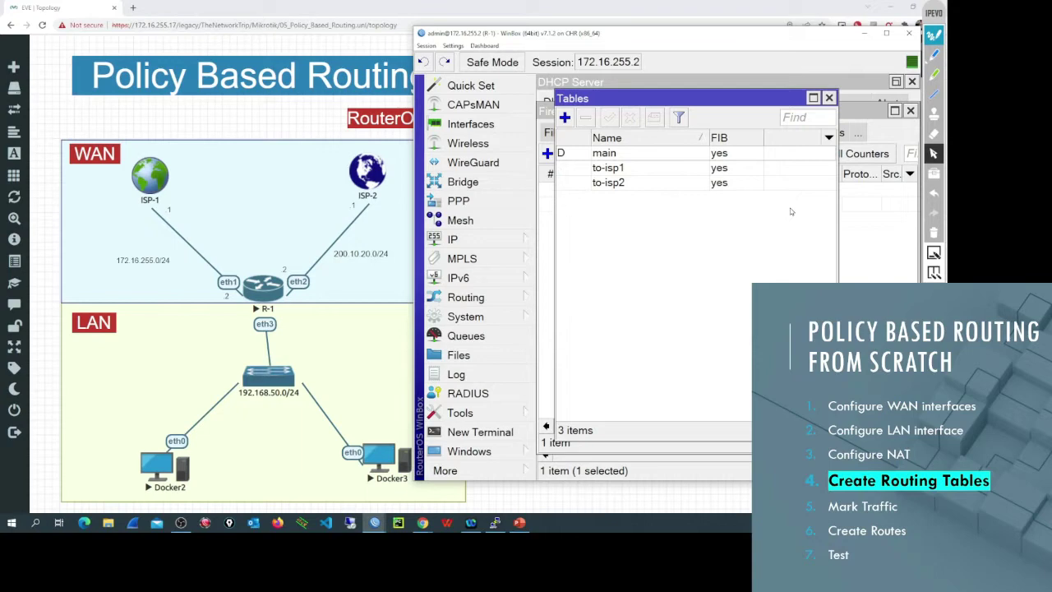
# Step: Advance the agenda slide to Mark Traffic and start a new firewall mangle rule in the maximized Firewall window
pyautogui.click(982, 357)
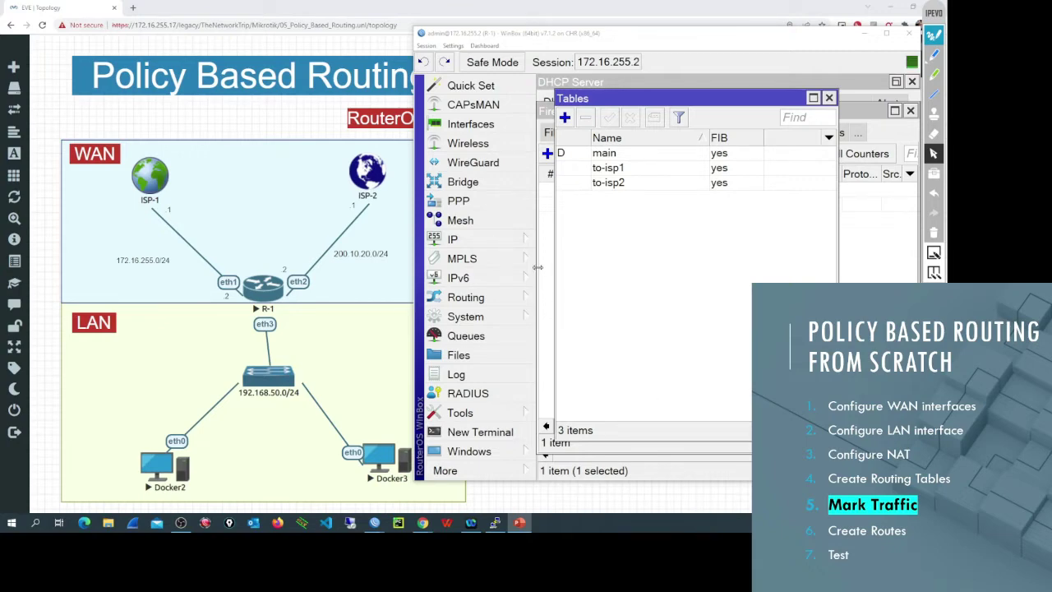
pyautogui.click(458, 241)
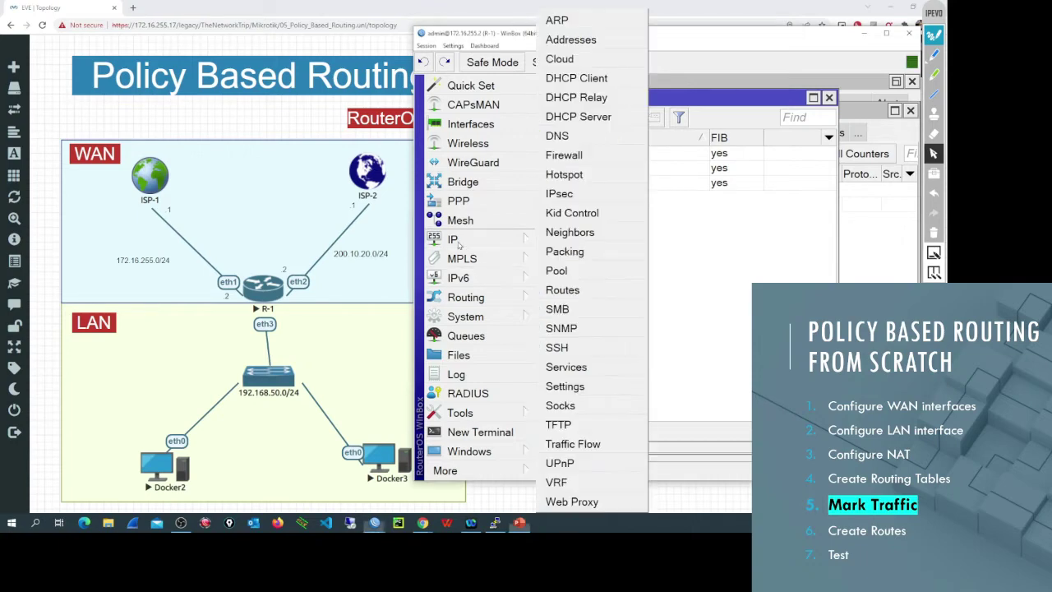
pyautogui.click(566, 154)
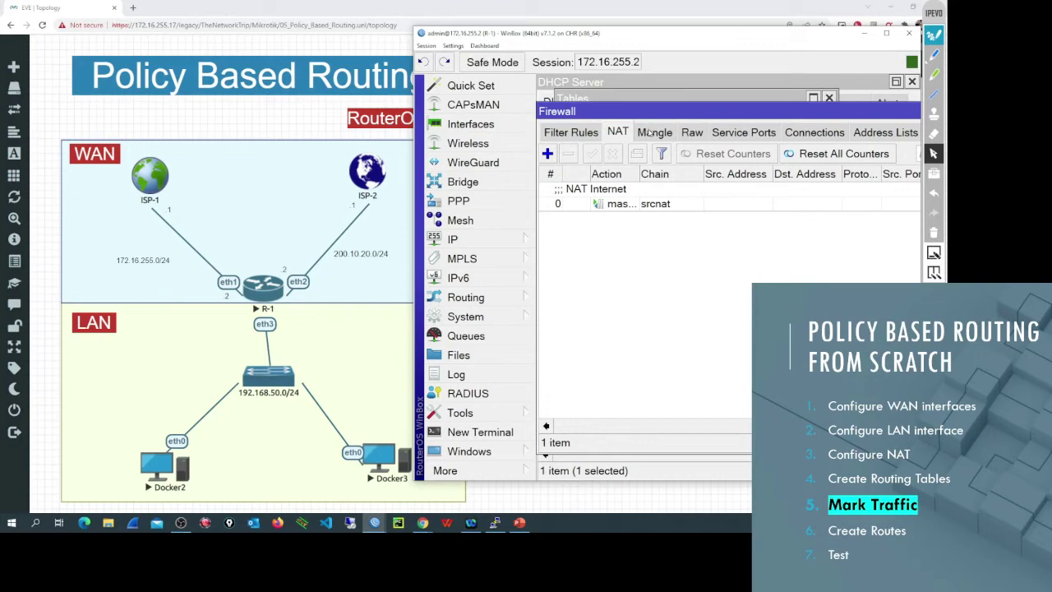
pyautogui.click(650, 132)
pyautogui.doubleClick(649, 113)
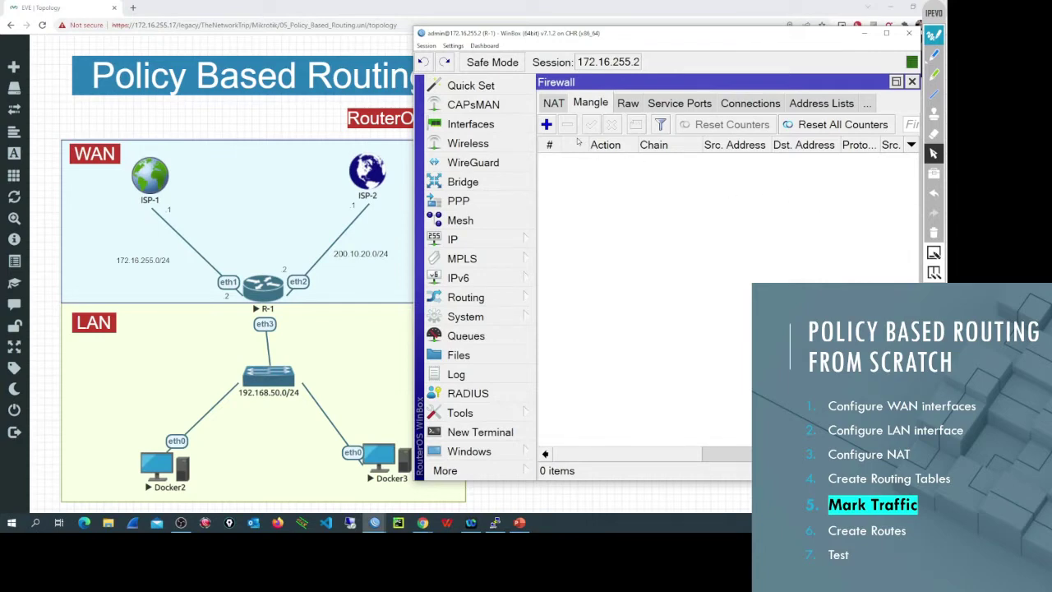
pyautogui.click(546, 125)
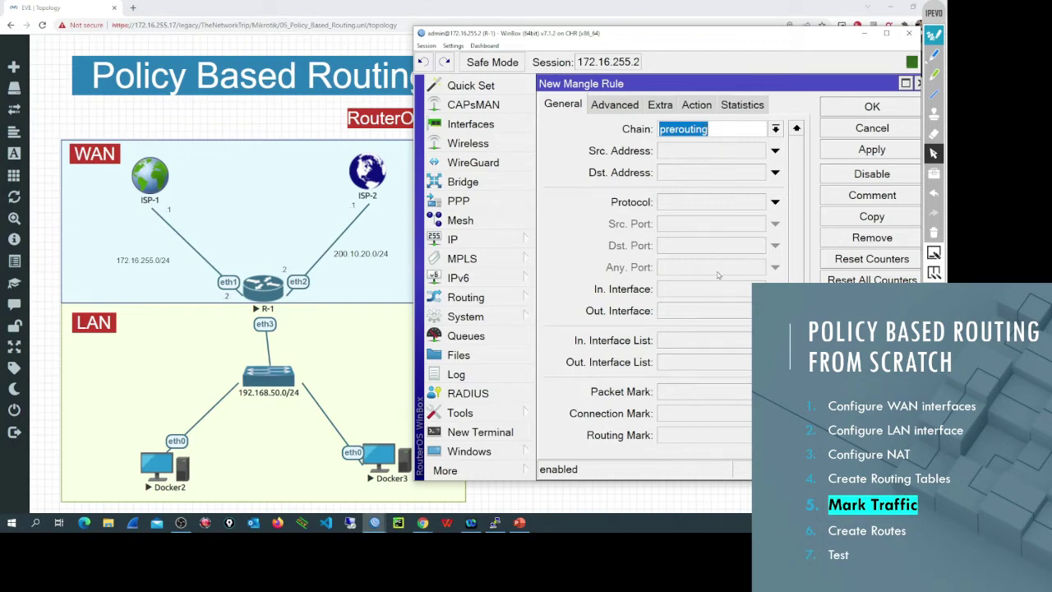
# Step: Examine the new mangle rule's matching criteria, including the chain, source address, interfaces, and the advanced and extra options
pyautogui.scroll(-1, 796, 268)
pyautogui.scroll(-2, 796, 269)
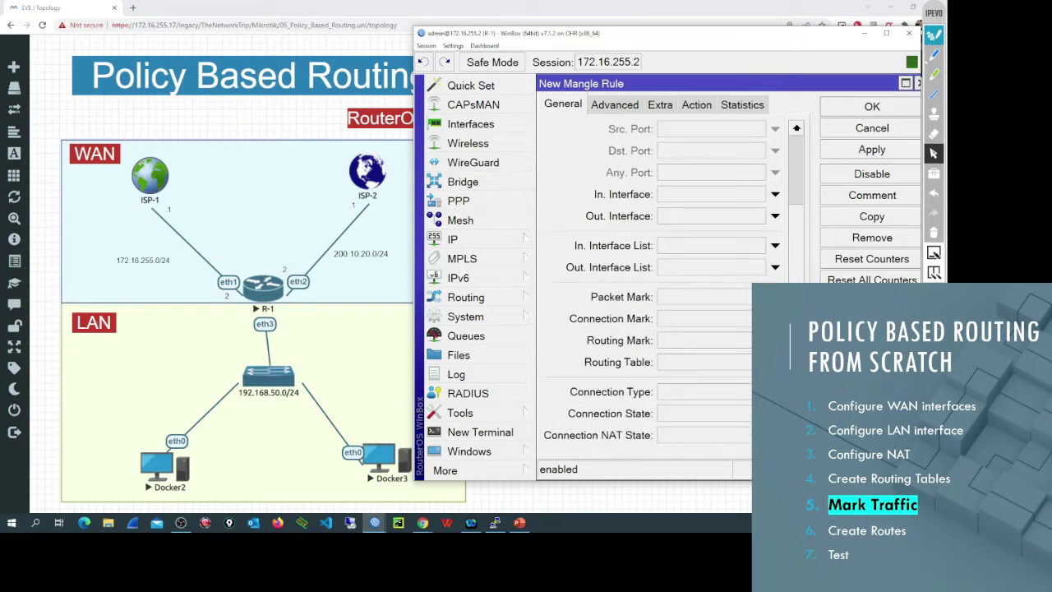
pyautogui.scroll(3, 797, 215)
pyautogui.click(624, 105)
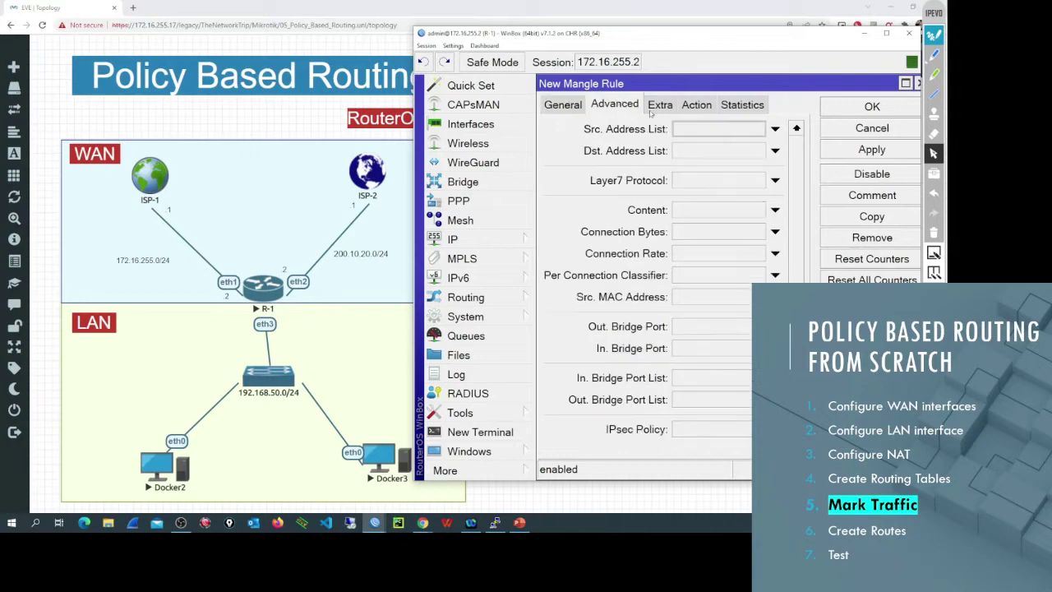
pyautogui.click(655, 110)
pyautogui.click(580, 108)
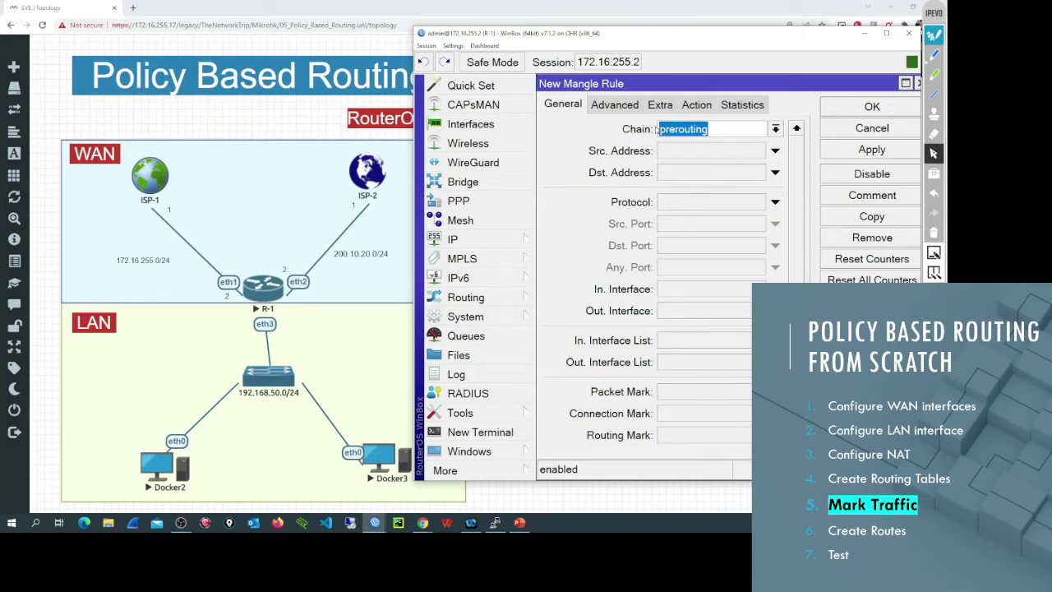
pyautogui.click(714, 129)
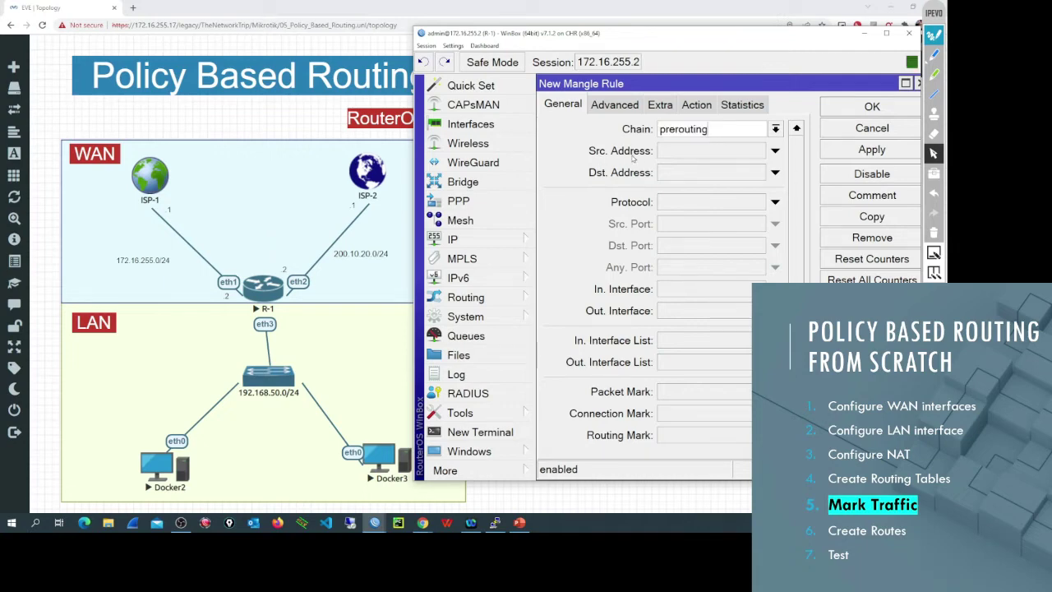
pyautogui.doubleClick(684, 130)
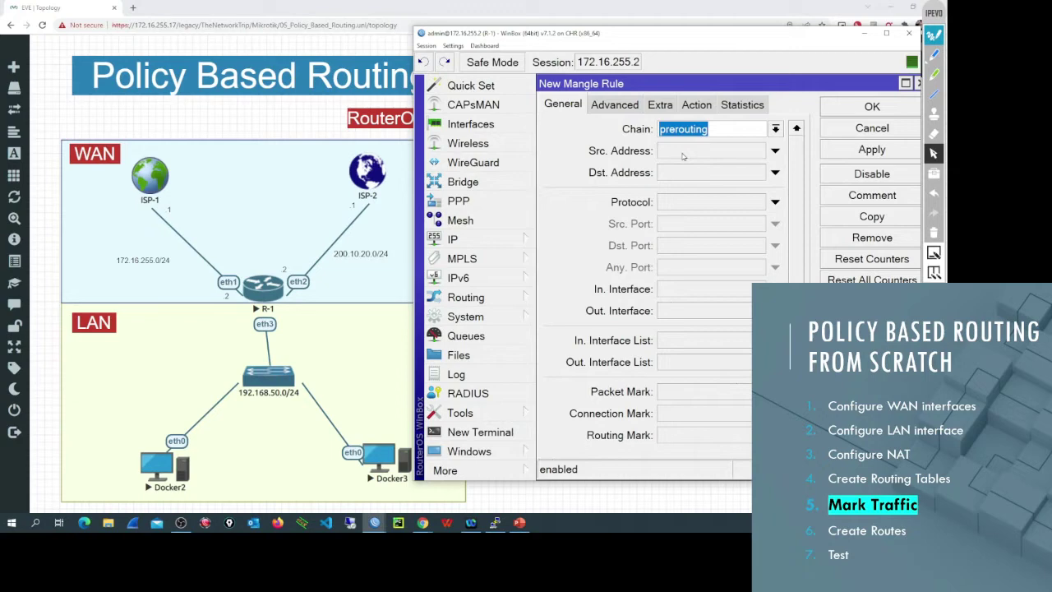
pyautogui.click(682, 155)
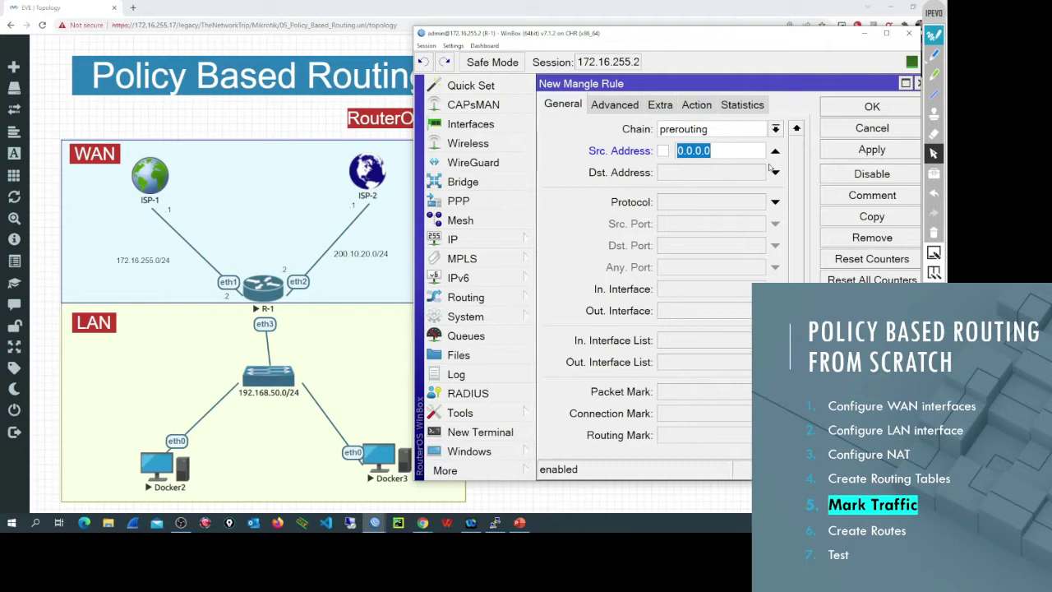
pyautogui.click(774, 153)
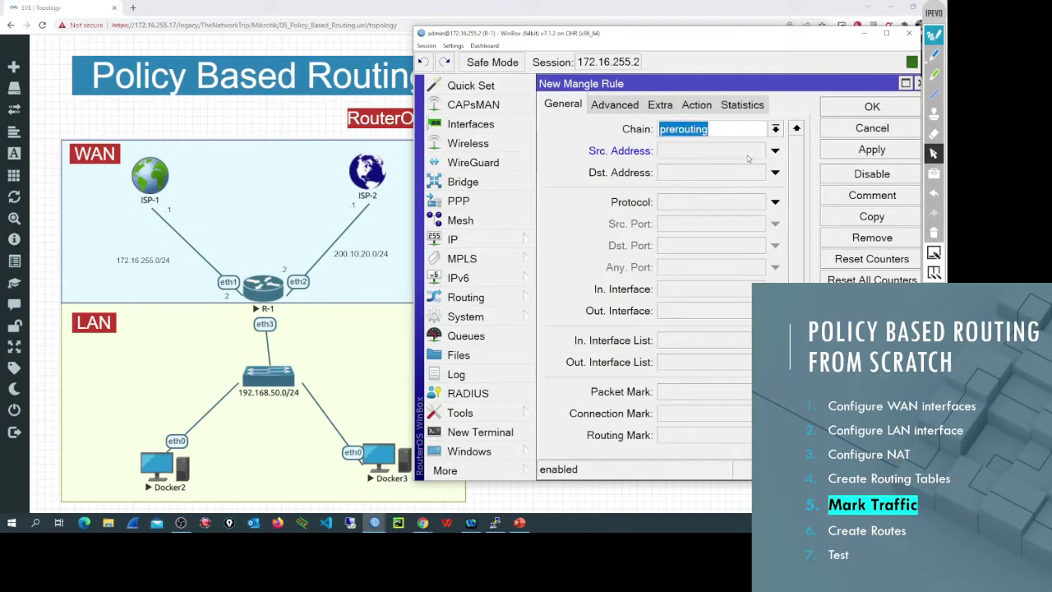
# Step: Set the mangle rule's source address list to clients-to-isp1
pyautogui.click(626, 111)
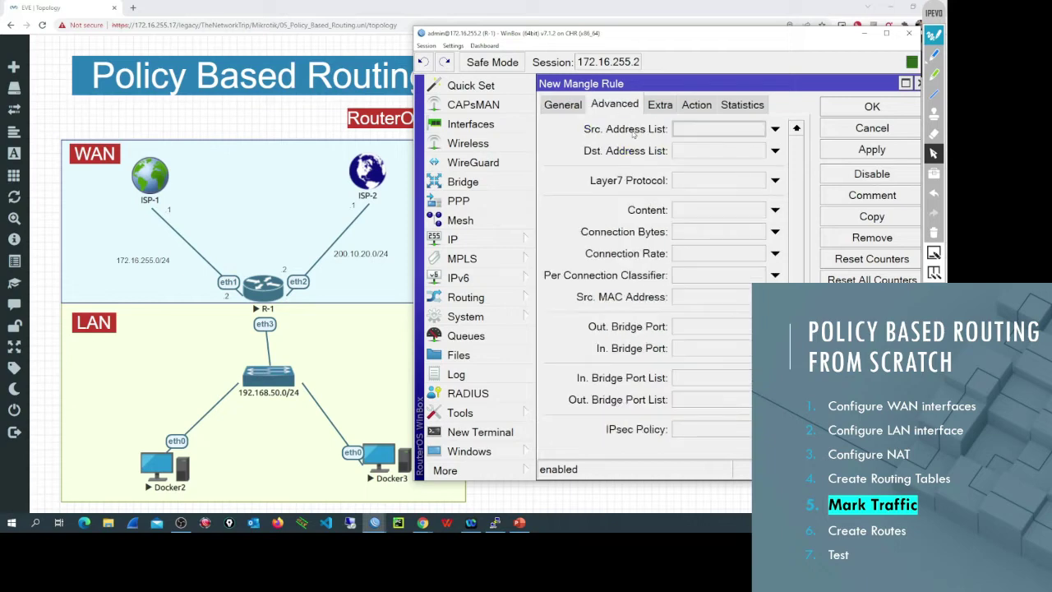
pyautogui.click(682, 132)
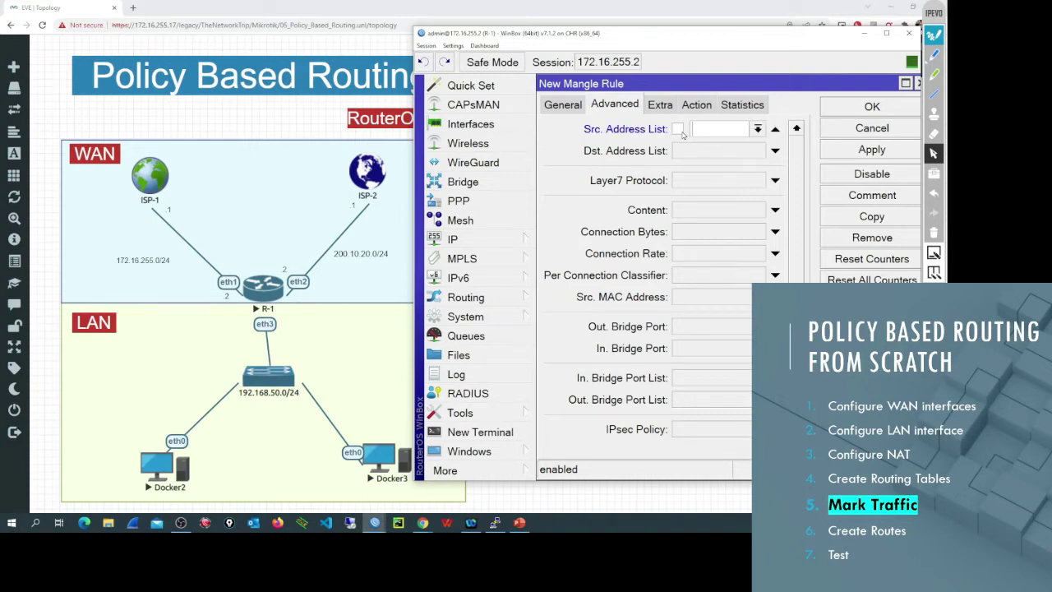
pyautogui.click(758, 130)
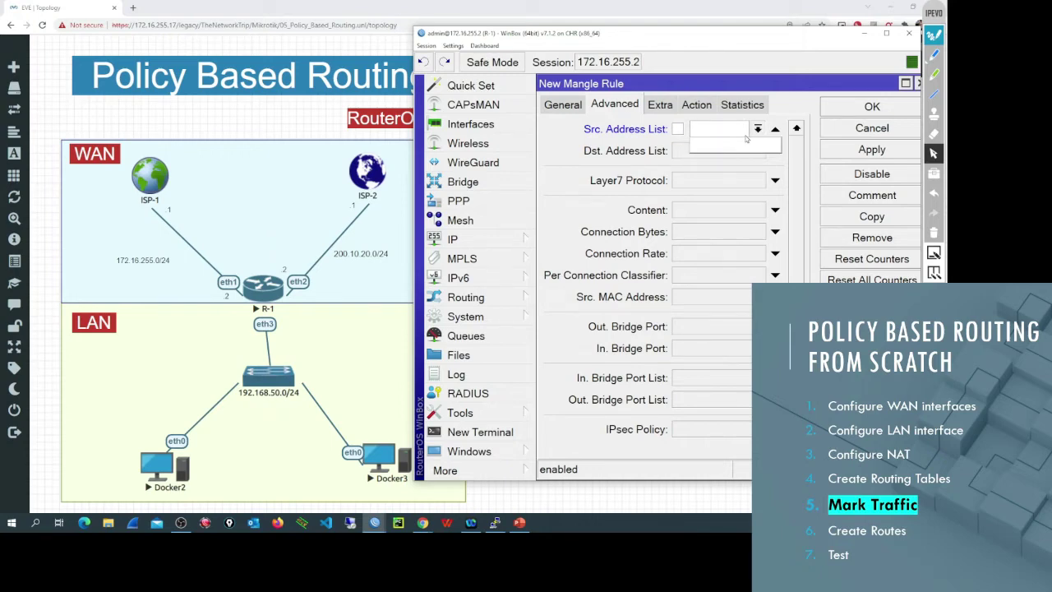
pyautogui.write('clients-to-isp1')
pyautogui.hotkey('shift', 'Home')
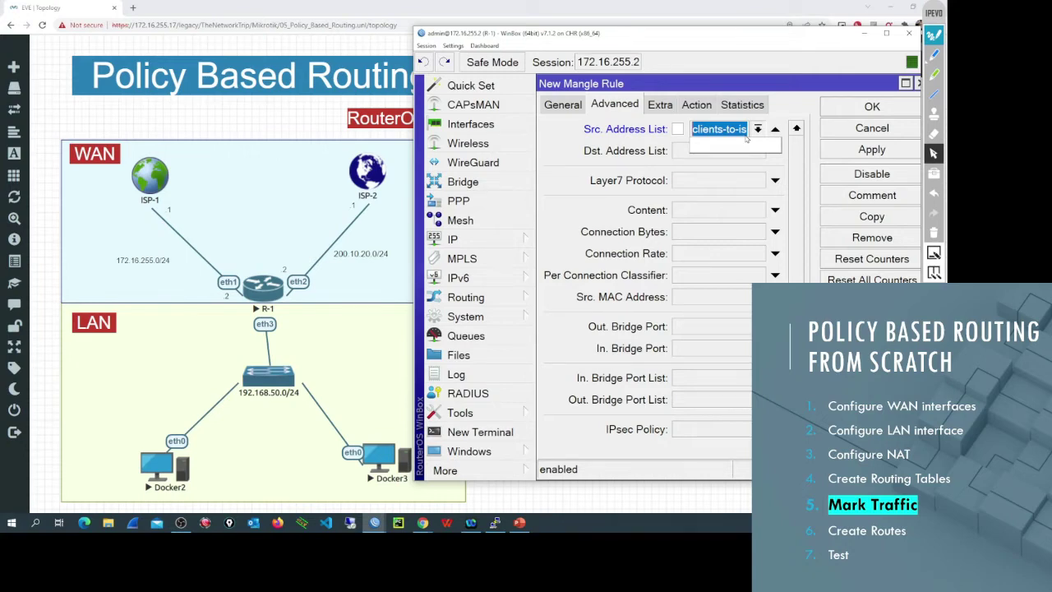
pyautogui.click(746, 140)
pyautogui.moveTo(693, 129); pyautogui.dragTo(757, 129)
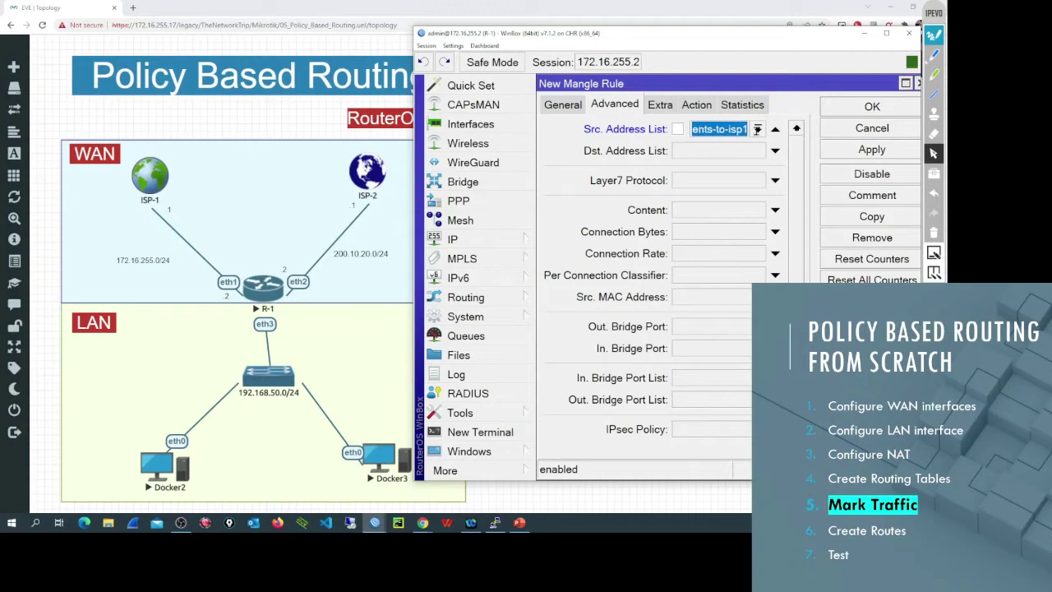
# Step: Sketch the LAN clients' traffic path through eth3 into R-1, outline the rule's interface fields, and clear the annotations
pyautogui.click(579, 106)
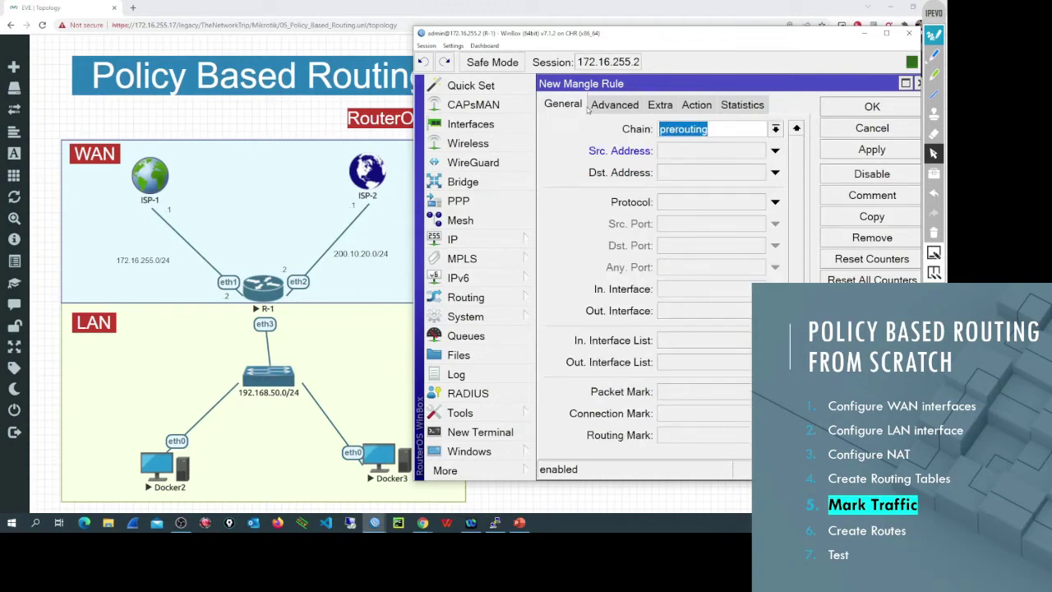
pyautogui.hotkey('ctrl', 'p')
pyautogui.moveTo(94, 475)
pyautogui.mouseDown()
pyautogui.moveTo(122, 472)
pyautogui.moveTo(119, 482)
pyautogui.mouseUp()
pyautogui.moveTo(124, 436)
pyautogui.mouseDown()
pyautogui.moveTo(256, 399)
pyautogui.moveTo(434, 448)
pyautogui.moveTo(183, 498)
pyautogui.moveTo(145, 424)
pyautogui.mouseUp()
pyautogui.moveTo(265, 408)
pyautogui.mouseDown()
pyautogui.moveTo(257, 311)
pyautogui.moveTo(254, 324)
pyautogui.moveTo(292, 310)
pyautogui.moveTo(239, 338)
pyautogui.moveTo(247, 354)
pyautogui.mouseUp()
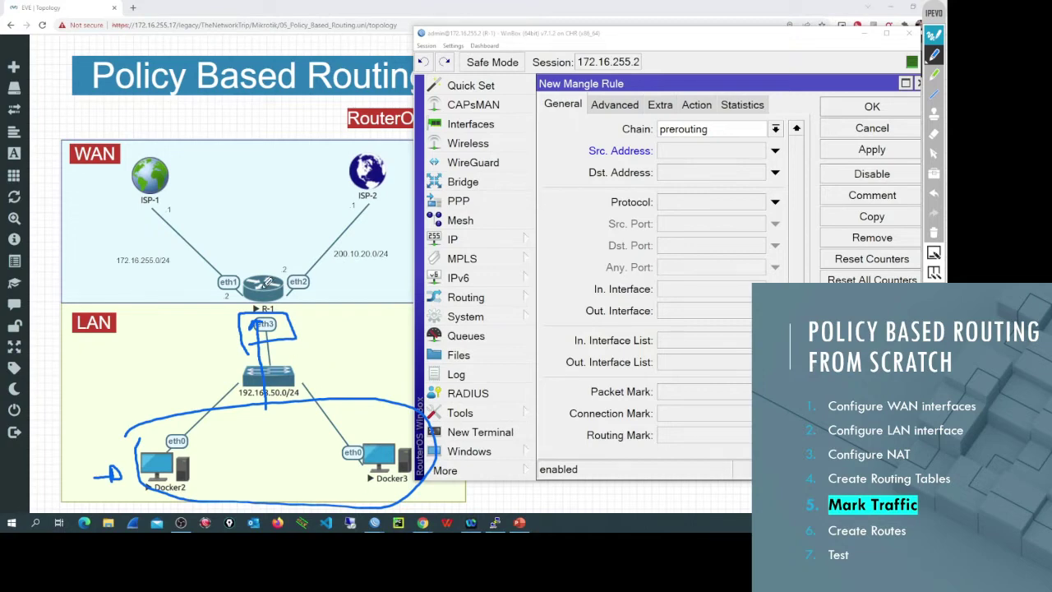
pyautogui.moveTo(265, 281); pyautogui.dragTo(271, 289)
pyautogui.moveTo(268, 331)
pyautogui.mouseDown()
pyautogui.moveTo(269, 302)
pyautogui.moveTo(274, 310)
pyautogui.mouseUp()
pyautogui.moveTo(576, 280)
pyautogui.mouseDown()
pyautogui.moveTo(774, 270)
pyautogui.moveTo(793, 284)
pyautogui.moveTo(673, 309)
pyautogui.moveTo(579, 289)
pyautogui.moveTo(577, 274)
pyautogui.mouseUp()
pyautogui.moveTo(534, 303); pyautogui.dragTo(575, 299)
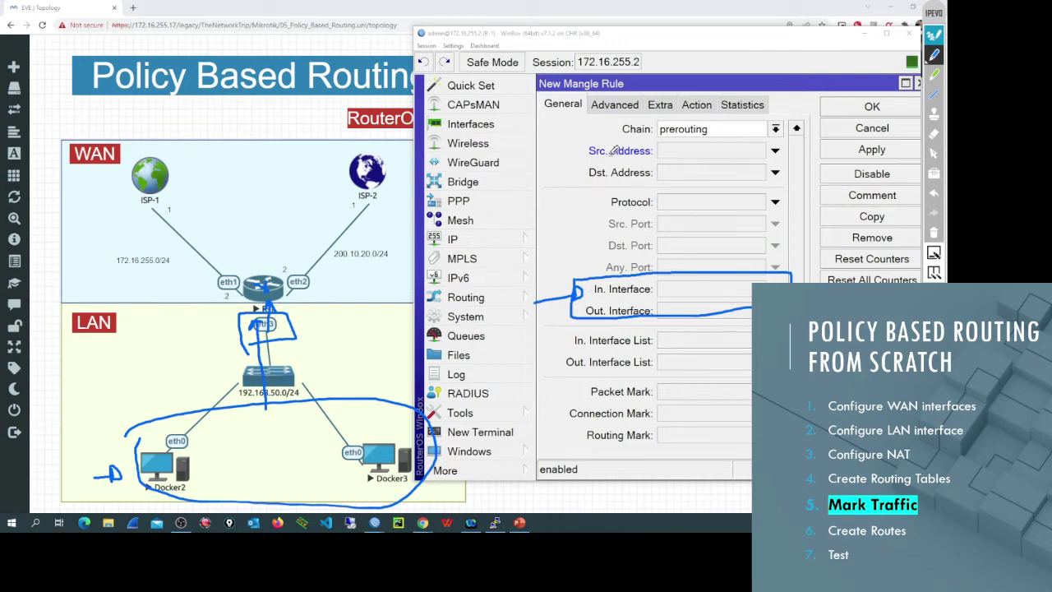
pyautogui.click(933, 235)
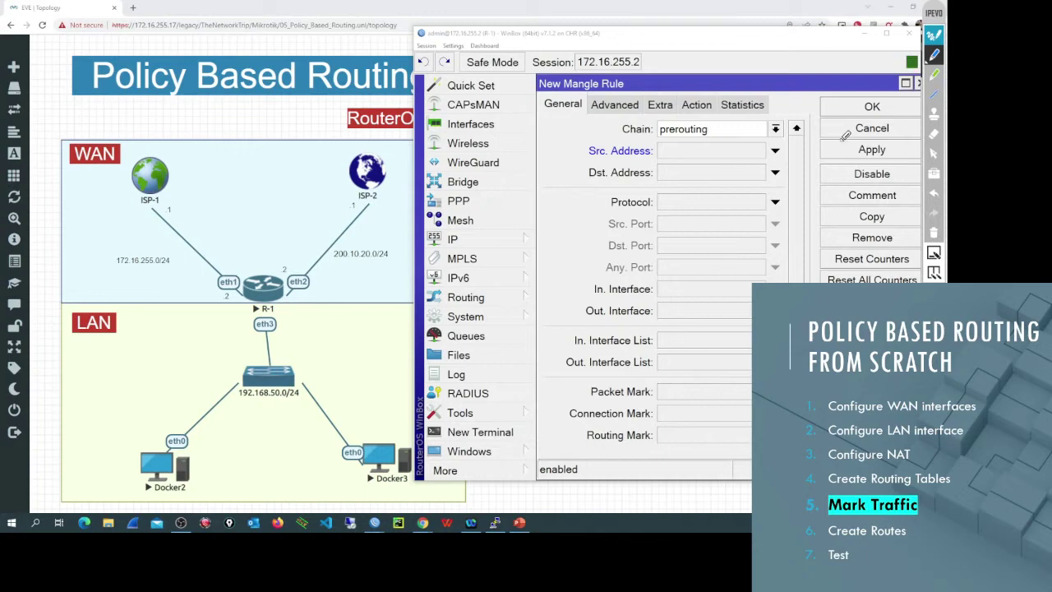
pyautogui.click(933, 153)
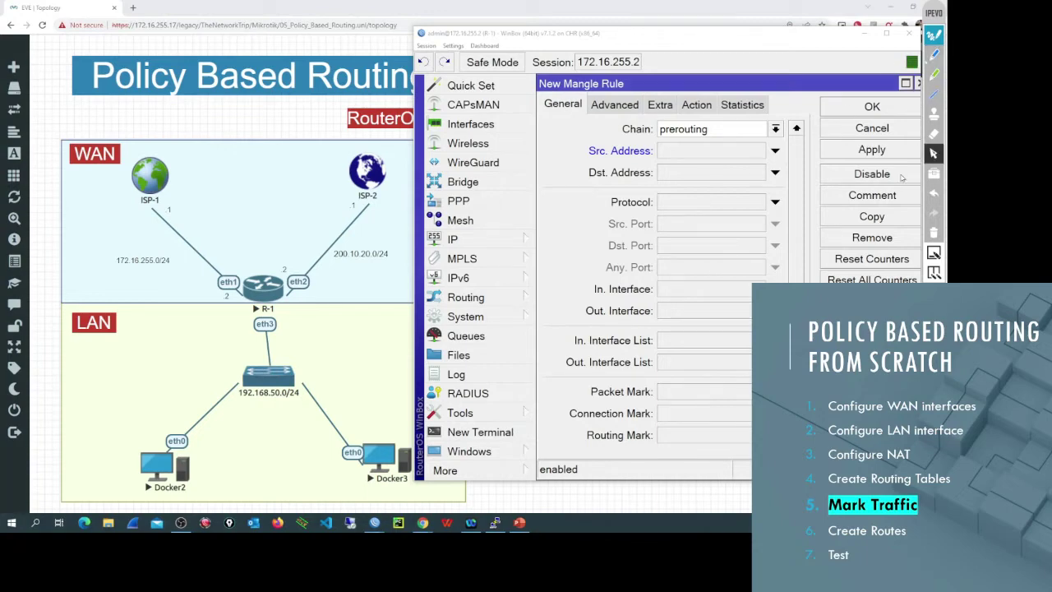
# Step: Set the mangle rule's incoming interface to ether3 and review its chain and source address list
pyautogui.click(687, 294)
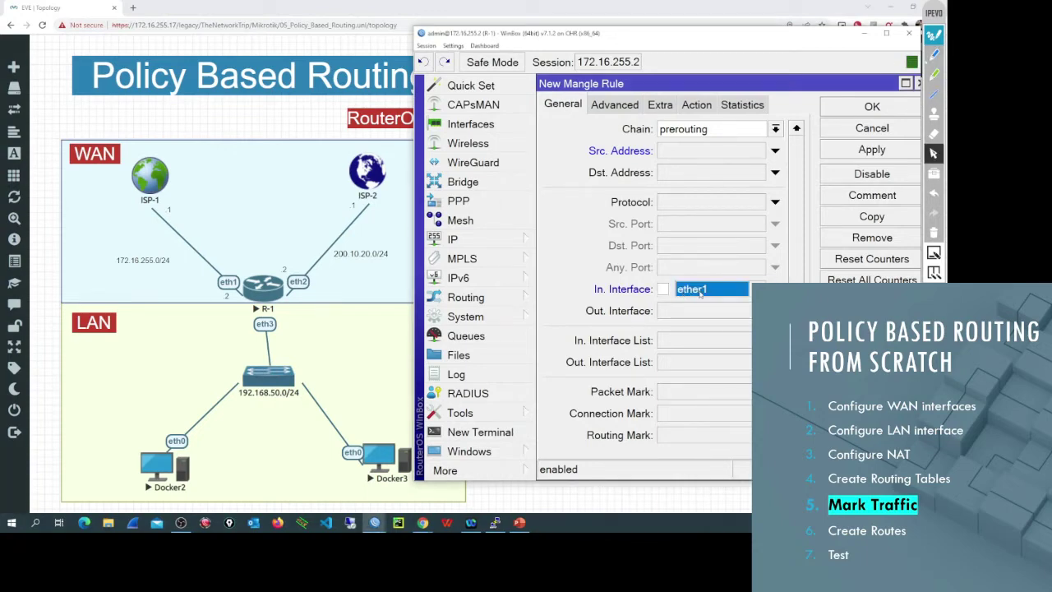
pyautogui.click(701, 293)
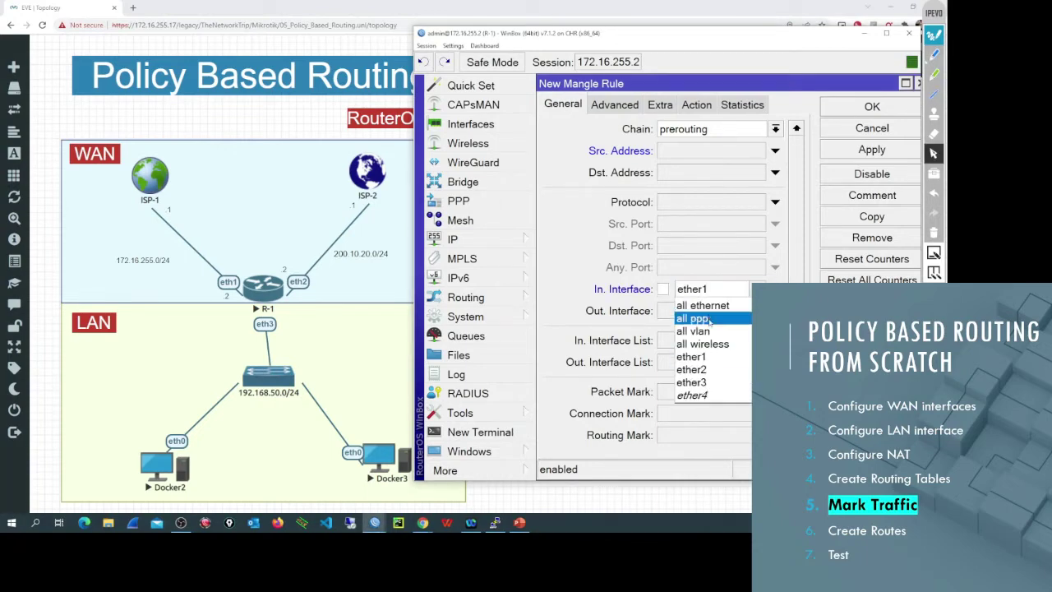
pyautogui.click(712, 383)
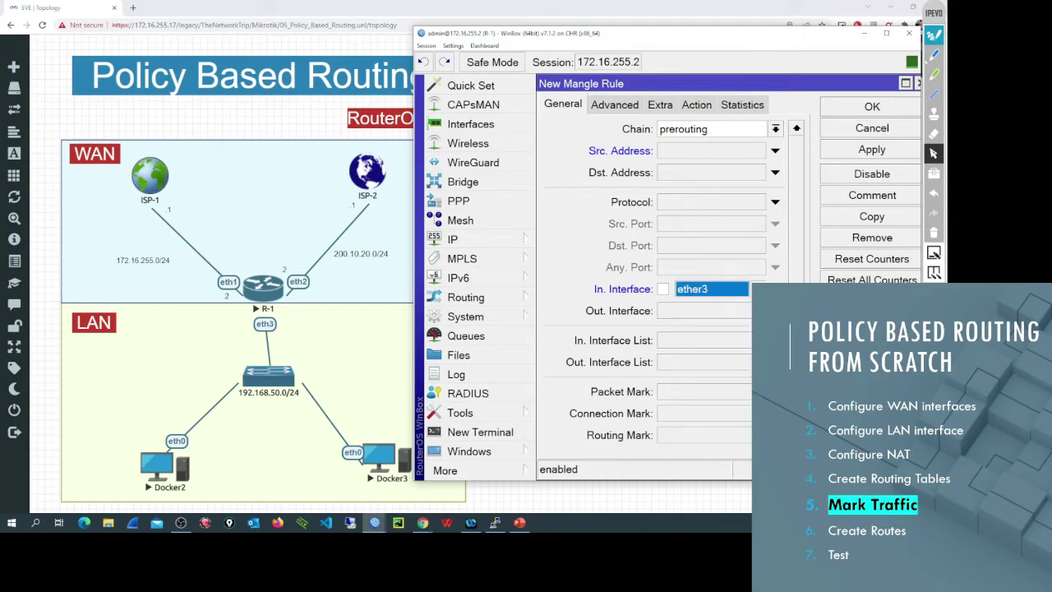
pyautogui.moveTo(721, 134); pyautogui.dragTo(638, 133)
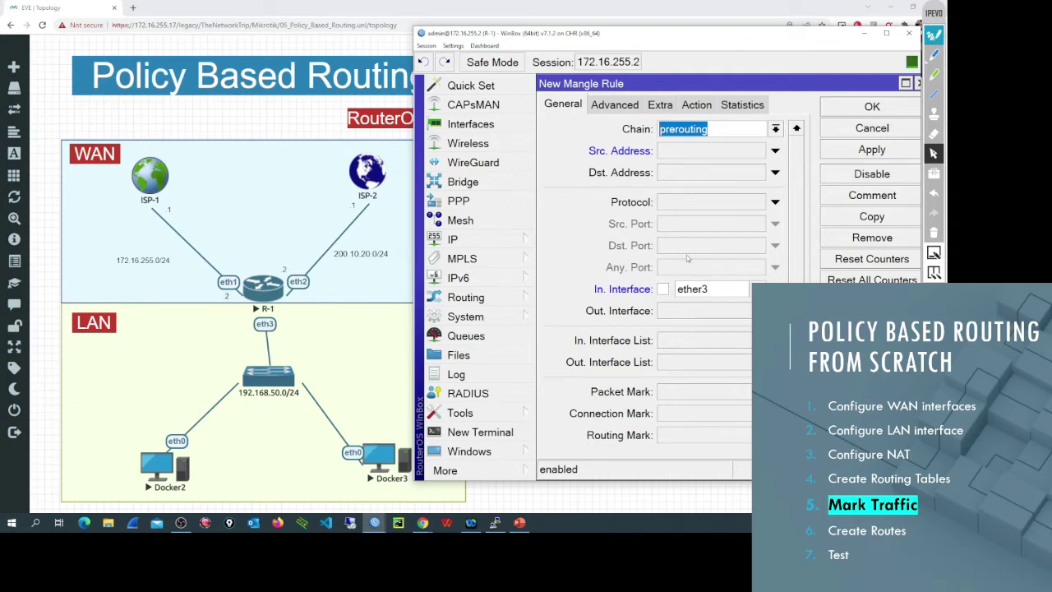
pyautogui.click(615, 105)
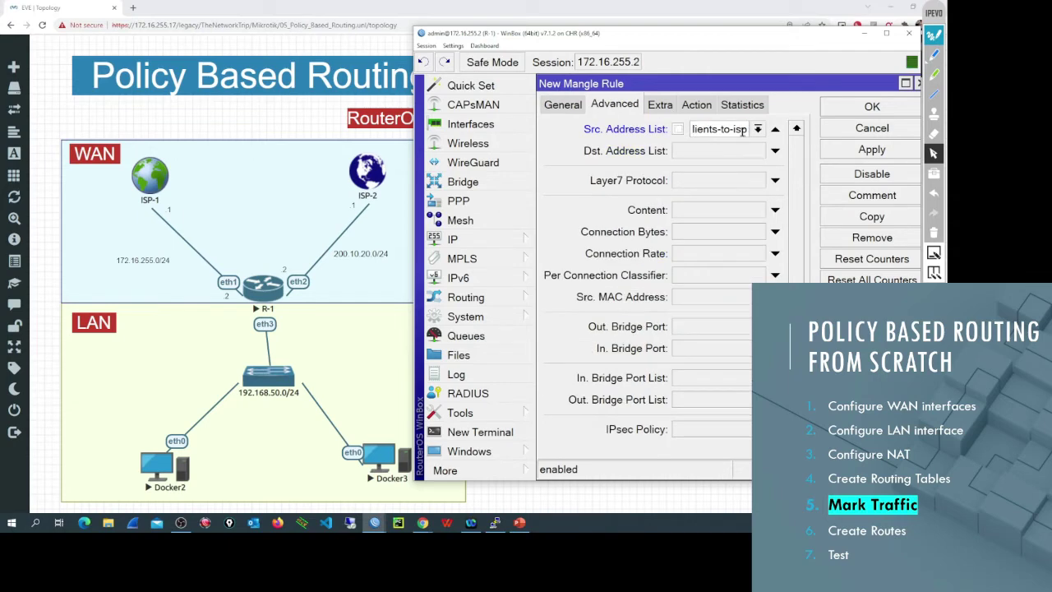
pyautogui.moveTo(744, 129); pyautogui.dragTo(676, 129)
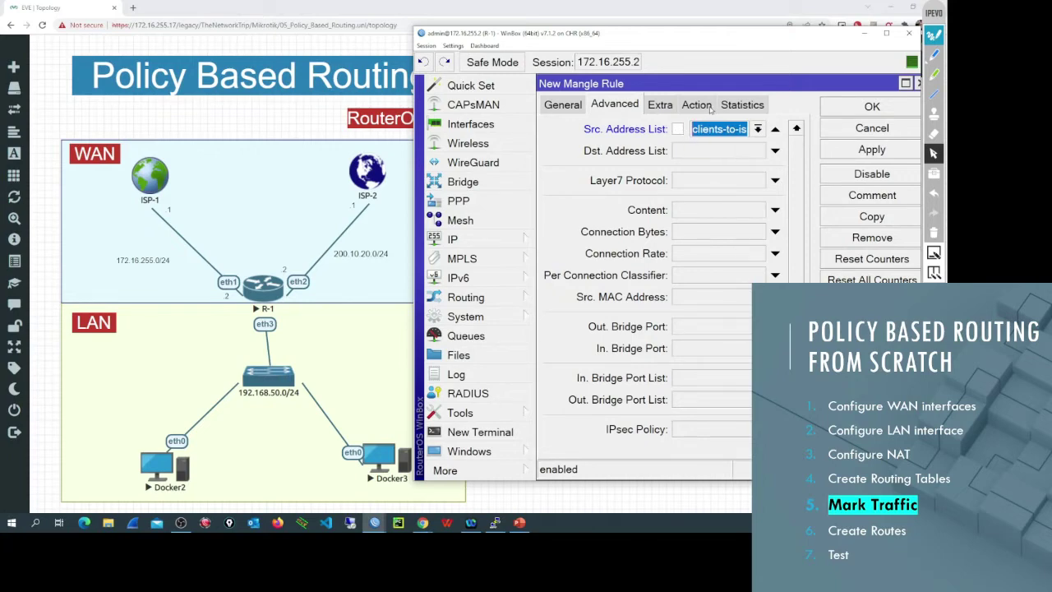
# Step: Set the rule's action to mark routing with new routing mark to-isp1, disable passthrough, and save the rule
pyautogui.click(706, 107)
pyautogui.click(693, 129)
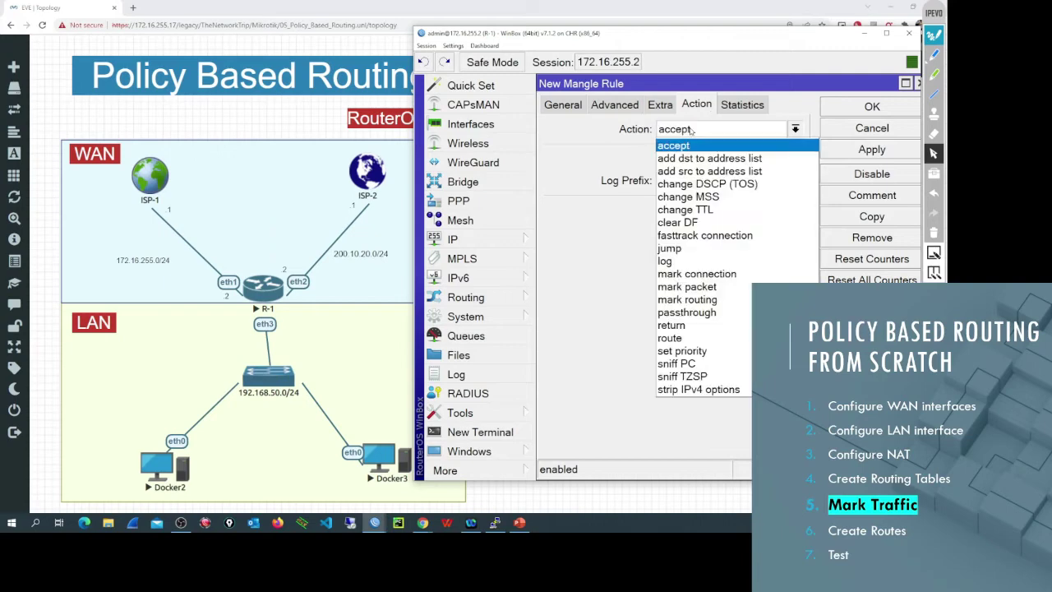
pyautogui.click(726, 304)
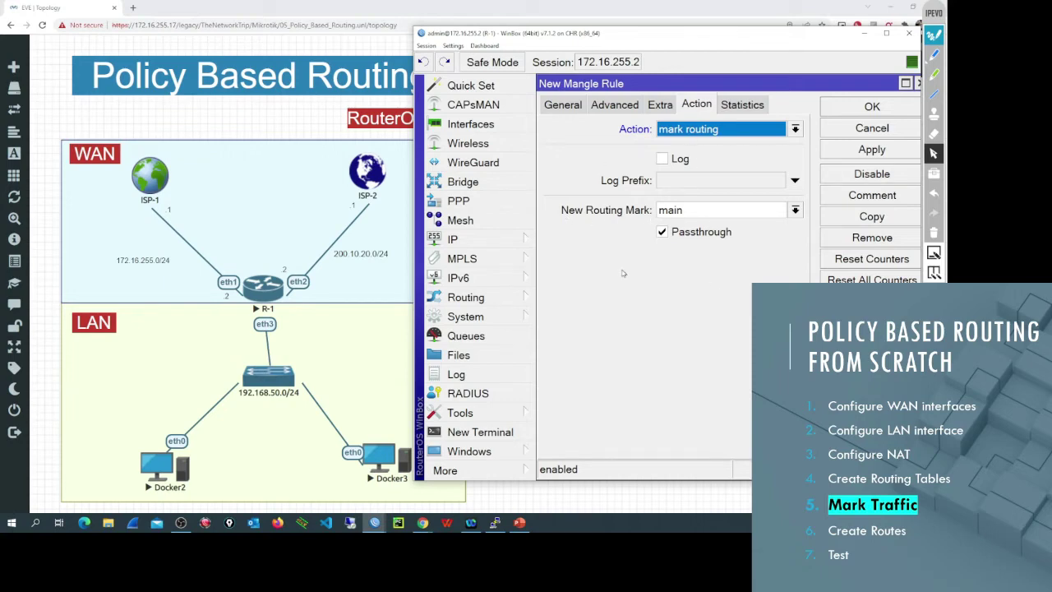
pyautogui.click(796, 211)
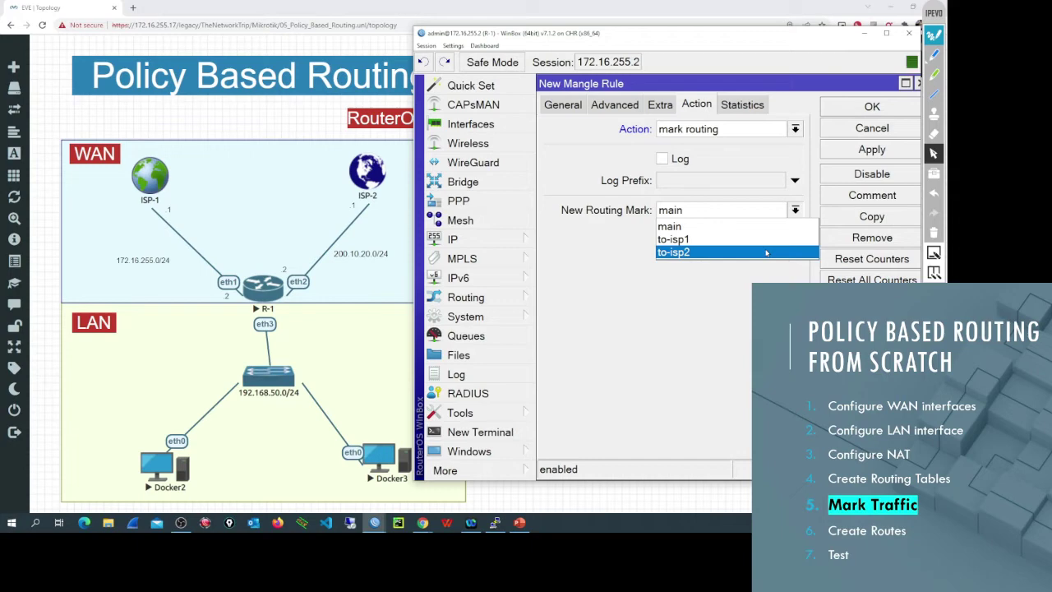
pyautogui.click(734, 241)
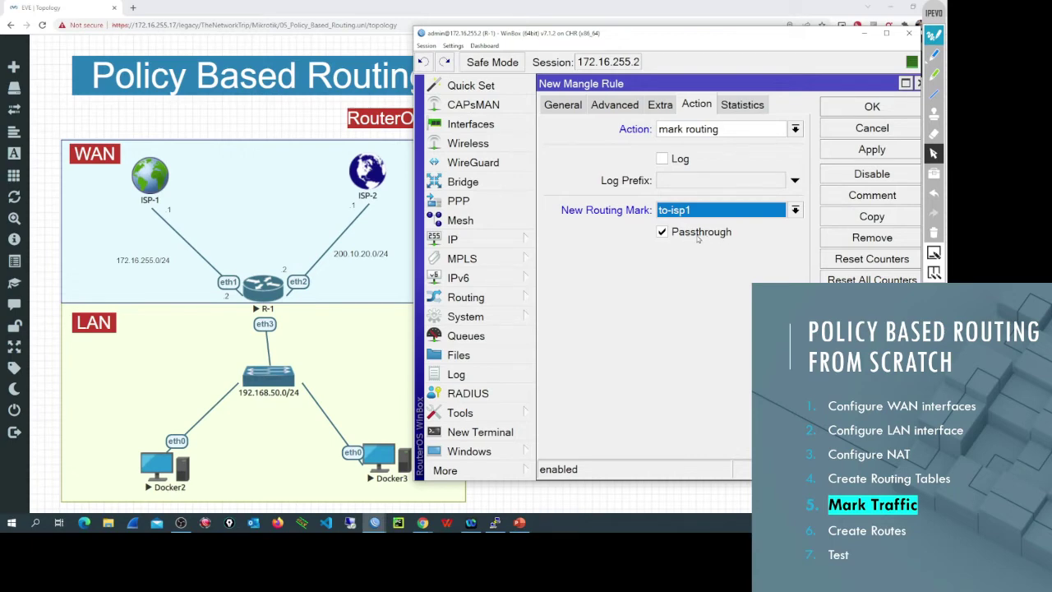
pyautogui.click(695, 238)
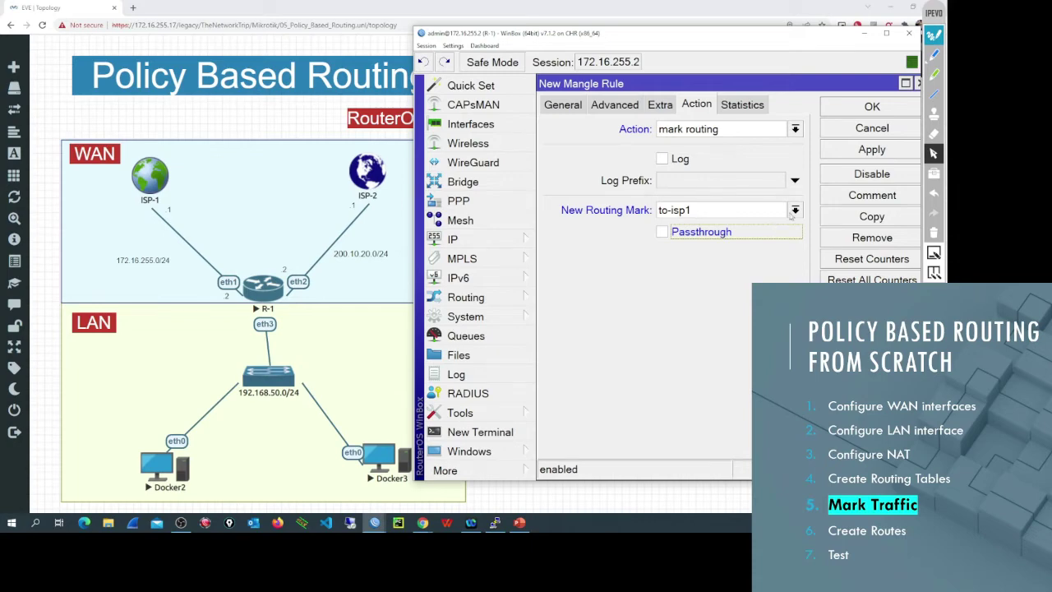
pyautogui.click(871, 106)
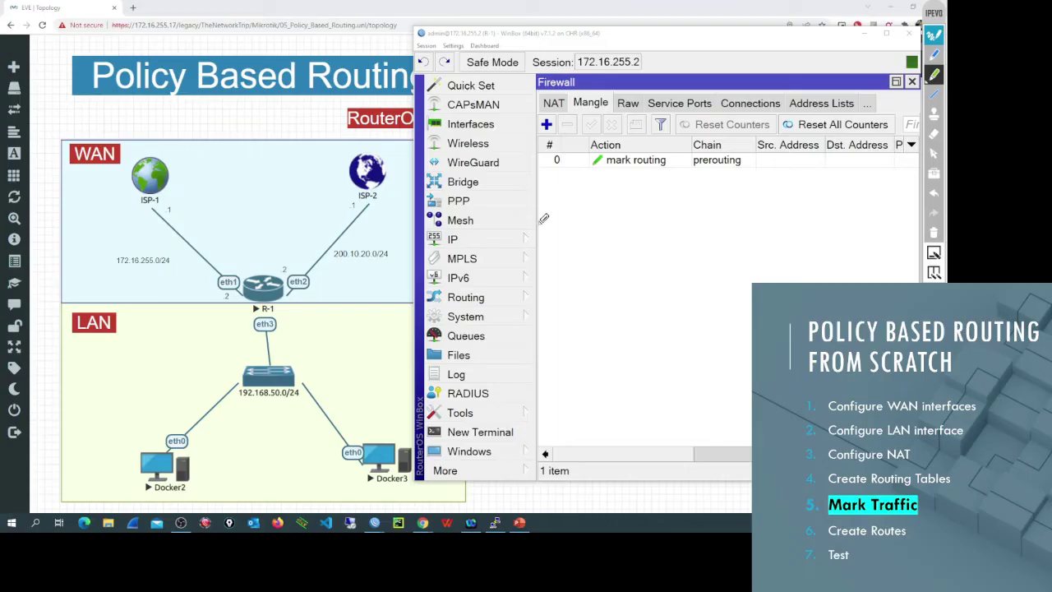
# Step: Sketch a LAN2 network attached to R-1 and Docker2's traffic path through eth3 on the topology, and clear the annotations
pyautogui.moveTo(540, 222)
pyautogui.mouseDown()
pyautogui.moveTo(580, 178)
pyautogui.moveTo(583, 196)
pyautogui.mouseUp()
pyautogui.moveTo(284, 298); pyautogui.dragTo(352, 330)
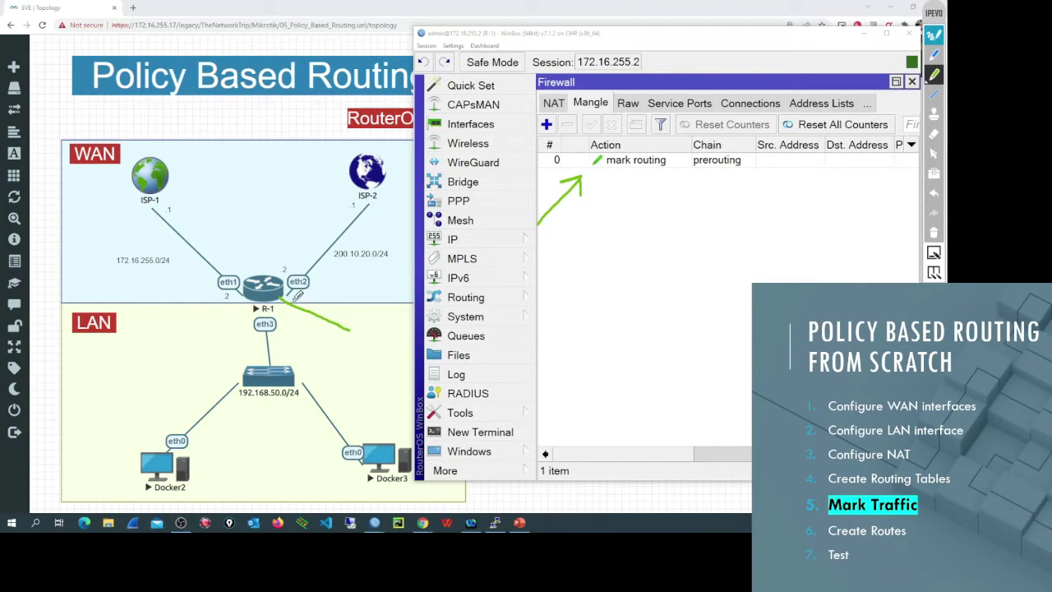
pyautogui.moveTo(296, 298)
pyautogui.mouseDown()
pyautogui.moveTo(299, 309)
pyautogui.moveTo(401, 335)
pyautogui.moveTo(348, 361)
pyautogui.moveTo(336, 341)
pyautogui.moveTo(357, 362)
pyautogui.moveTo(376, 350)
pyautogui.moveTo(400, 361)
pyautogui.mouseUp()
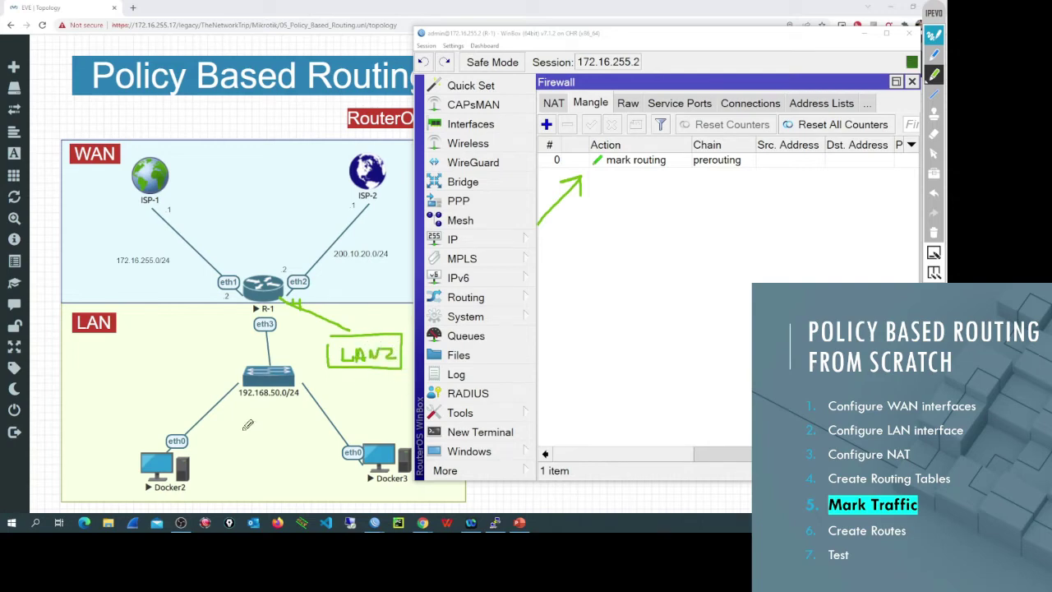
pyautogui.moveTo(137, 488)
pyautogui.mouseDown()
pyautogui.moveTo(243, 386)
pyautogui.moveTo(260, 325)
pyautogui.moveTo(248, 319)
pyautogui.moveTo(268, 309)
pyautogui.mouseUp()
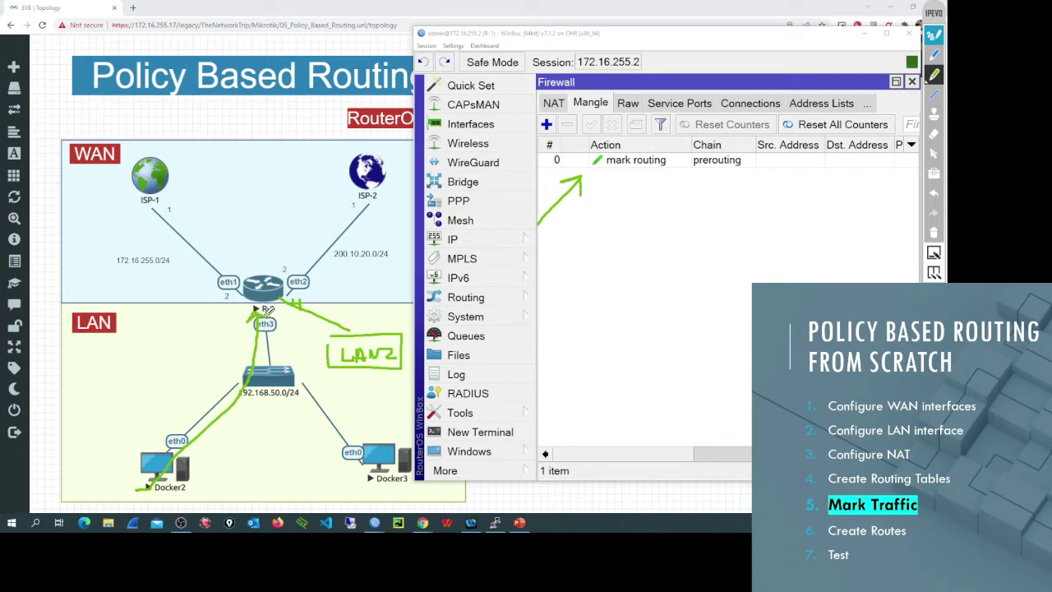
pyautogui.moveTo(285, 316)
pyautogui.mouseDown()
pyautogui.moveTo(238, 325)
pyautogui.moveTo(300, 322)
pyautogui.moveTo(275, 316)
pyautogui.moveTo(295, 332)
pyautogui.mouseUp()
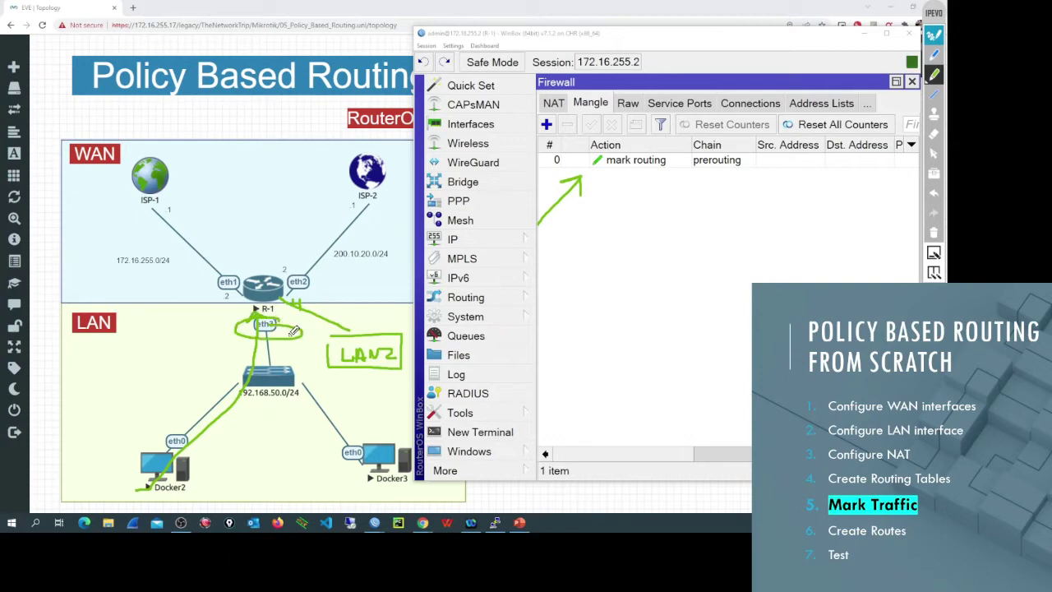
pyautogui.moveTo(120, 425)
pyautogui.mouseDown()
pyautogui.moveTo(132, 418)
pyautogui.moveTo(148, 445)
pyautogui.moveTo(156, 428)
pyautogui.mouseUp()
pyautogui.moveTo(162, 497)
pyautogui.mouseDown()
pyautogui.moveTo(165, 429)
pyautogui.moveTo(210, 500)
pyautogui.mouseUp()
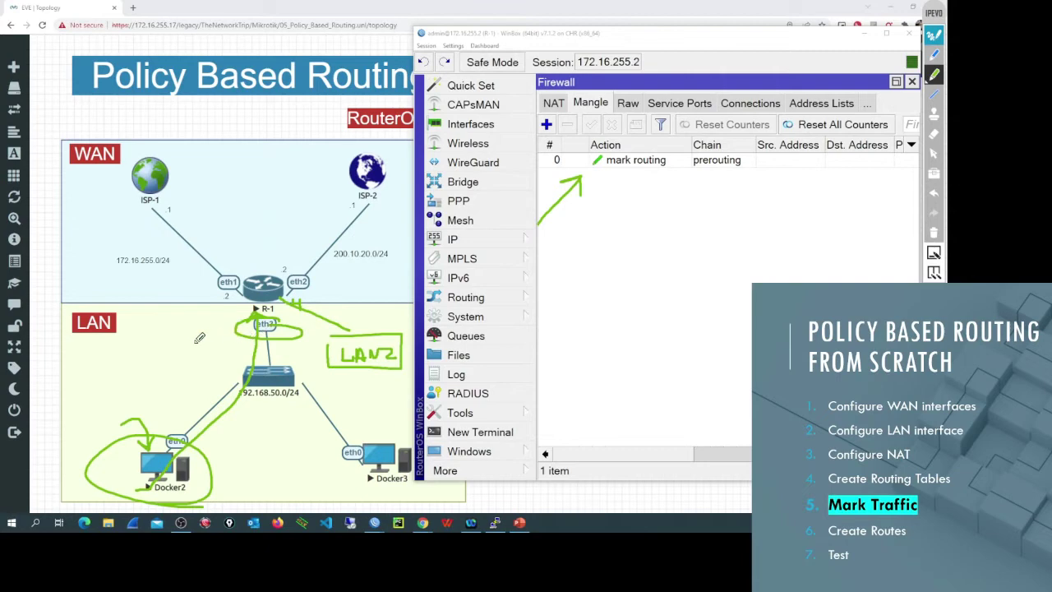
pyautogui.moveTo(194, 343); pyautogui.dragTo(249, 335)
pyautogui.click(933, 234)
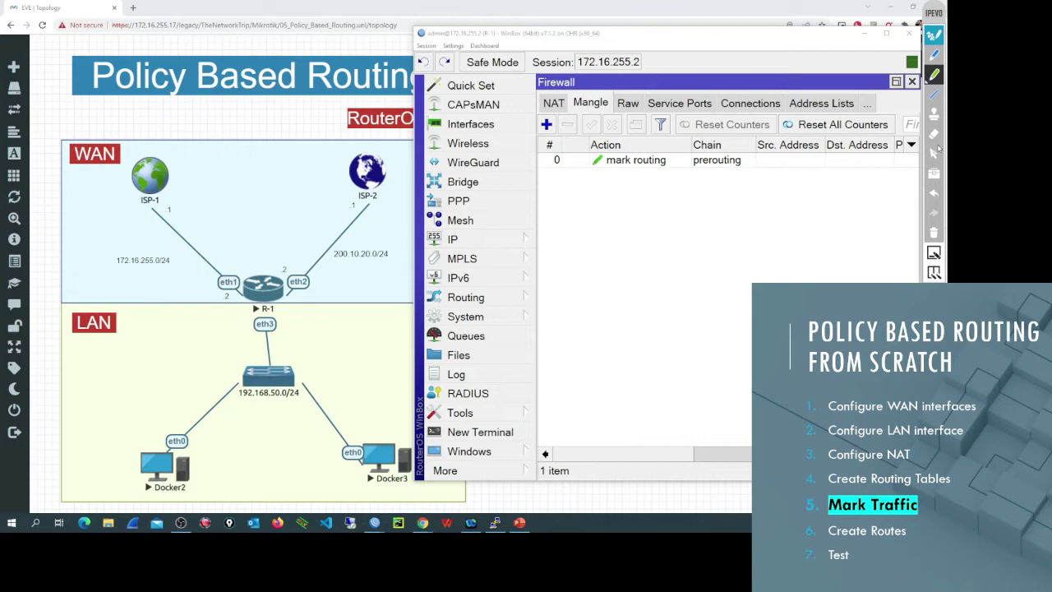
pyautogui.click(933, 153)
# Step: Create a firewall address list entry named PrivateIPAddresses with address 192.168.0.0/16
pyautogui.click(811, 105)
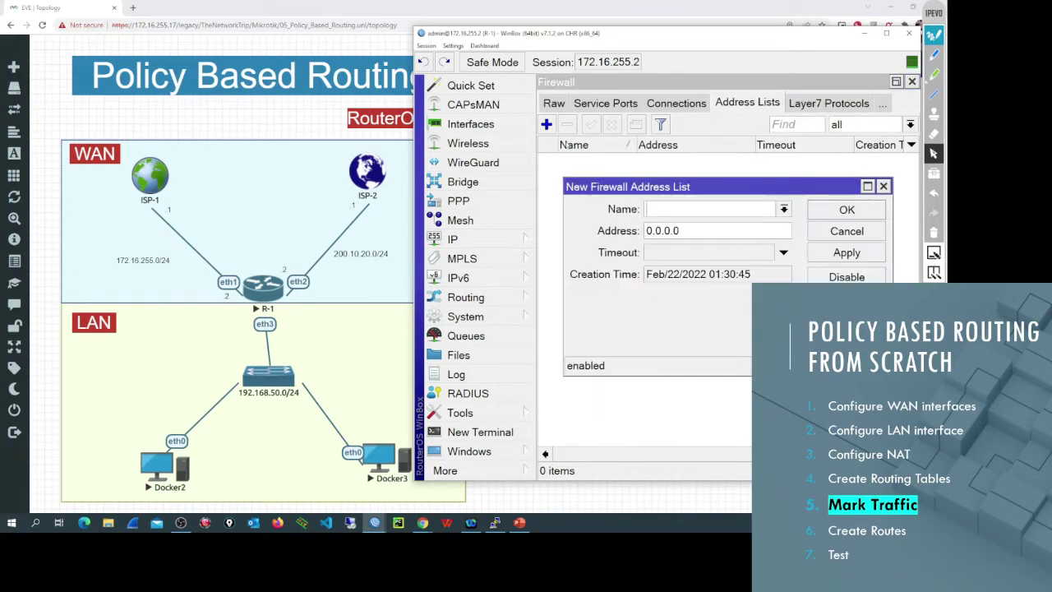
pyautogui.click(546, 124)
pyautogui.write('PrivateIPAddresses')
pyautogui.press('Tab')
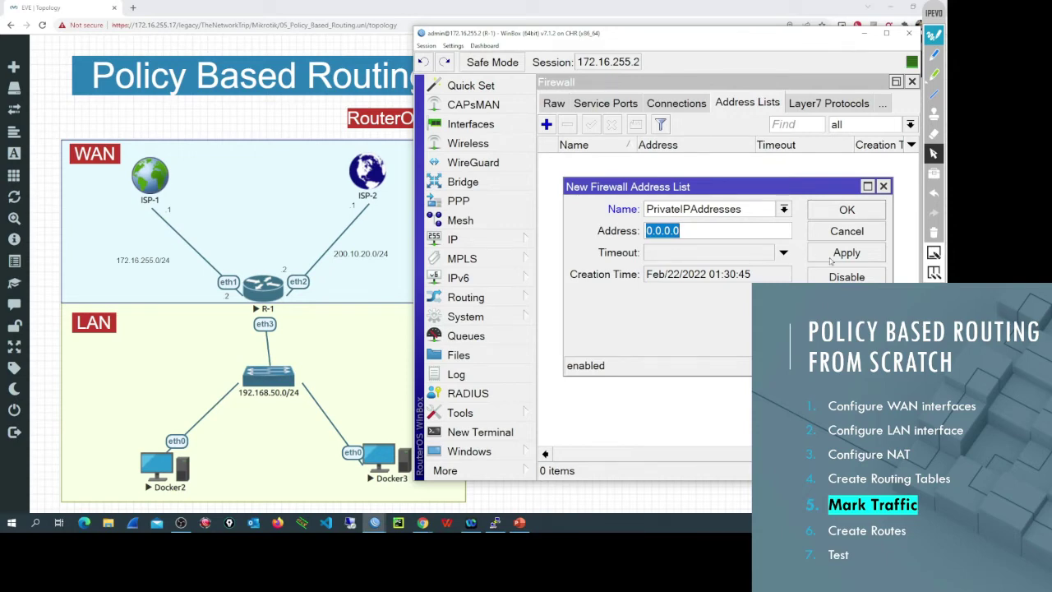
pyautogui.write('192.168.0.0/16')
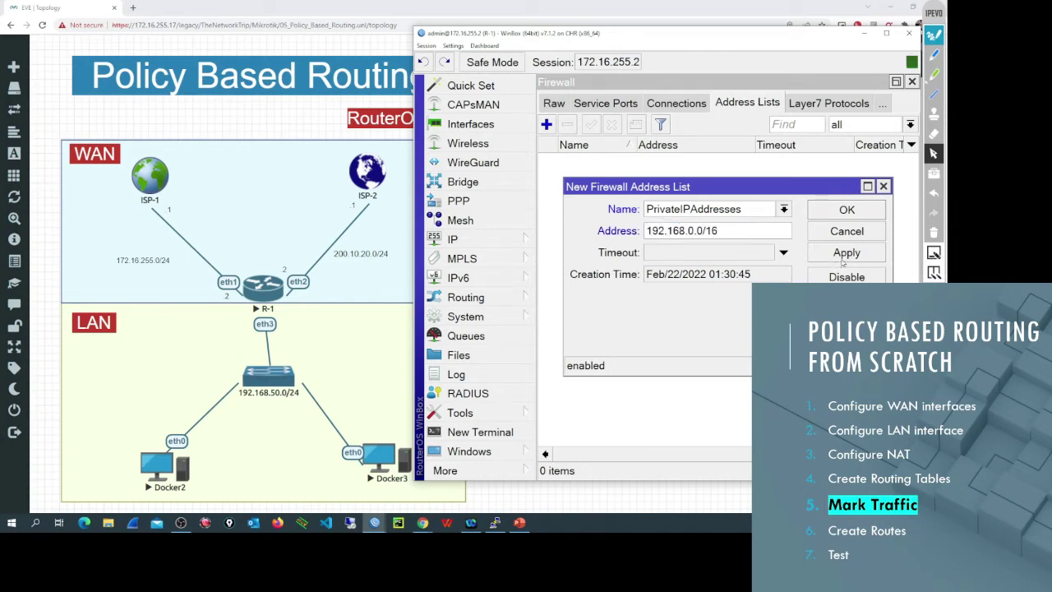
pyautogui.click(847, 253)
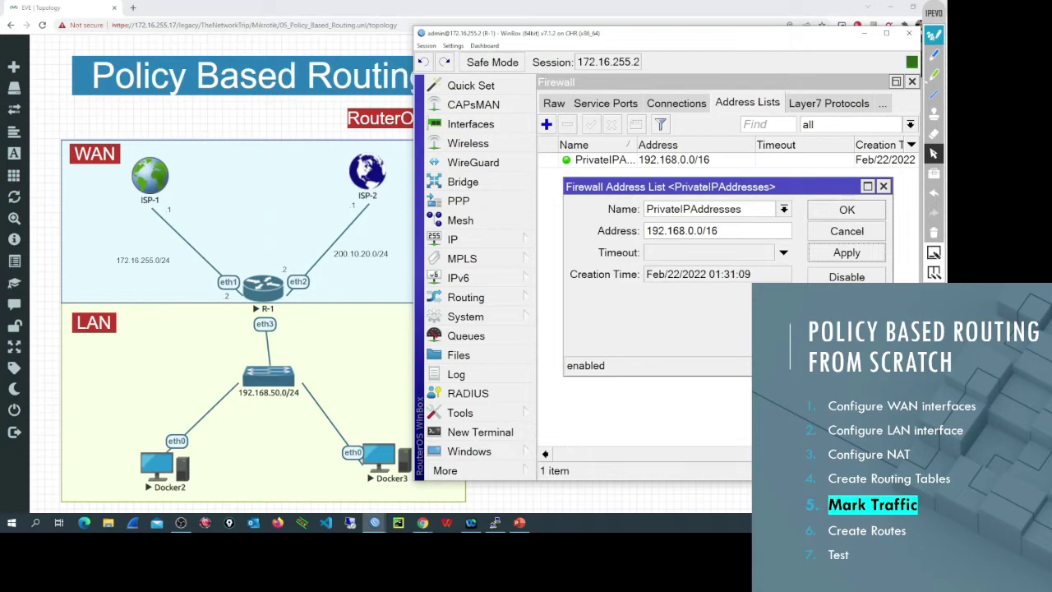
# Step: Copy the PrivateIPAddresses entry and give the copy the address 172.16.0.0/12
pyautogui.click(846, 320)
pyautogui.press('Tab')
pyautogui.write('172')
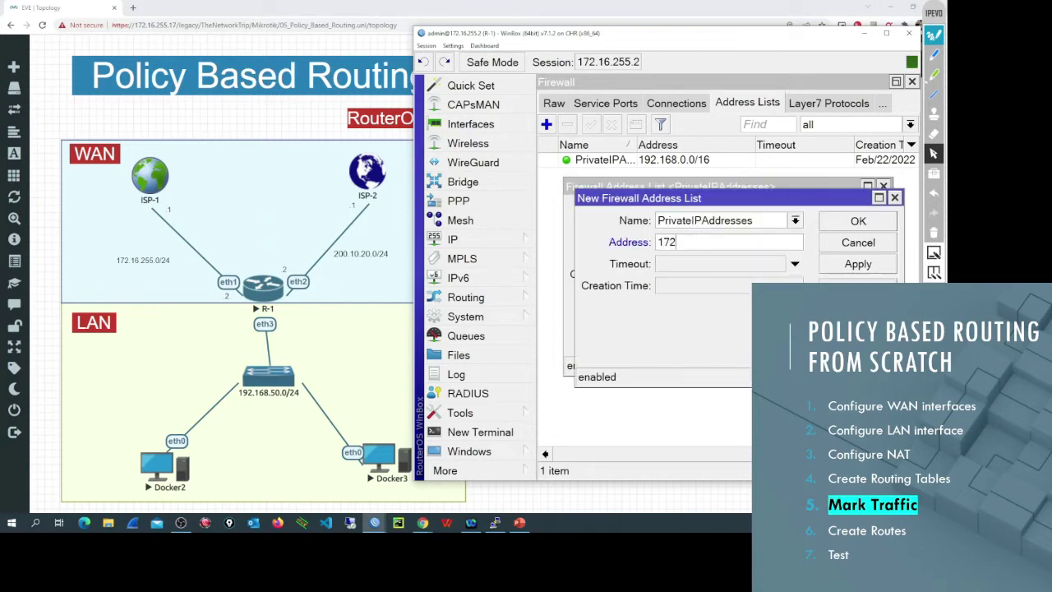
pyautogui.write('.16.0.0/12')
pyautogui.hotkey('alt', 'a')
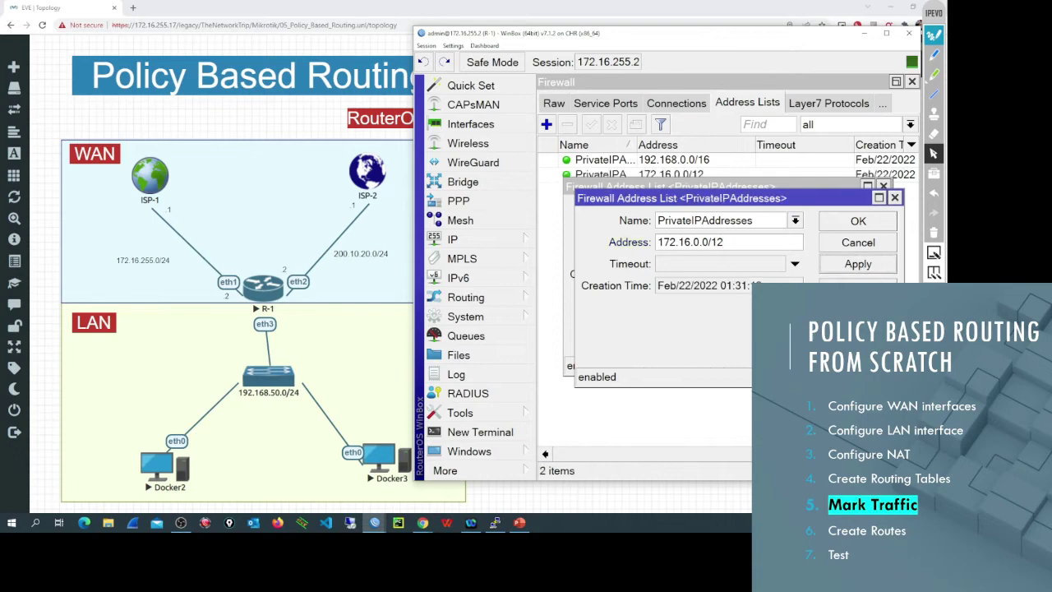
# Step: Add another PrivateIPAddresses entry for 10.0.0.0/8, close the entry dialogs, and widen the list's Name column
pyautogui.hotkey('alt', 'p')
pyautogui.press('Tab')
pyautogui.write('10.0.0.0')
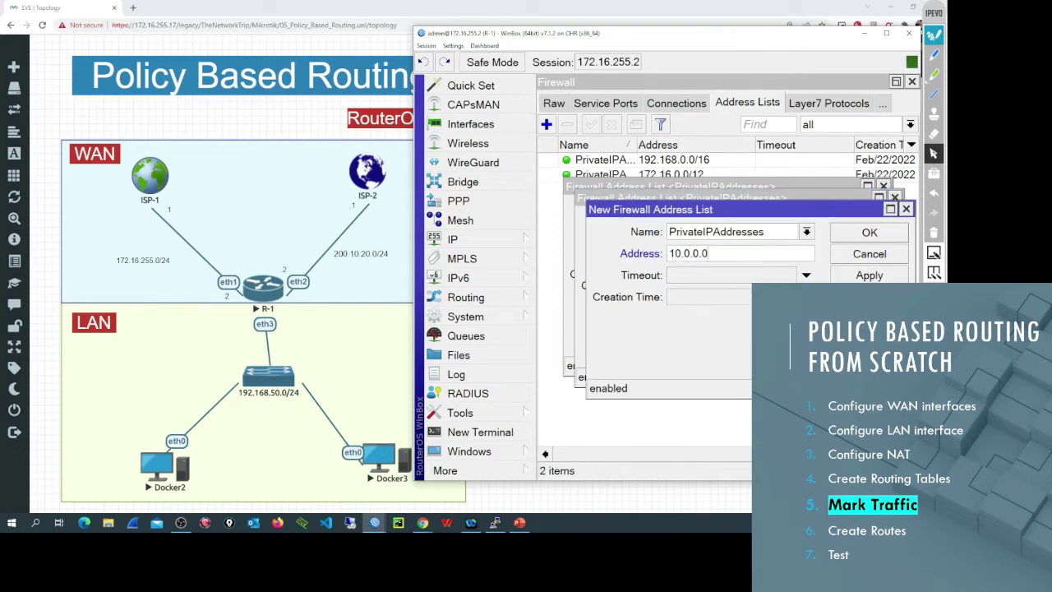
pyautogui.write('/8')
pyautogui.press('Return')
pyautogui.press('Return')
pyautogui.press('Return')
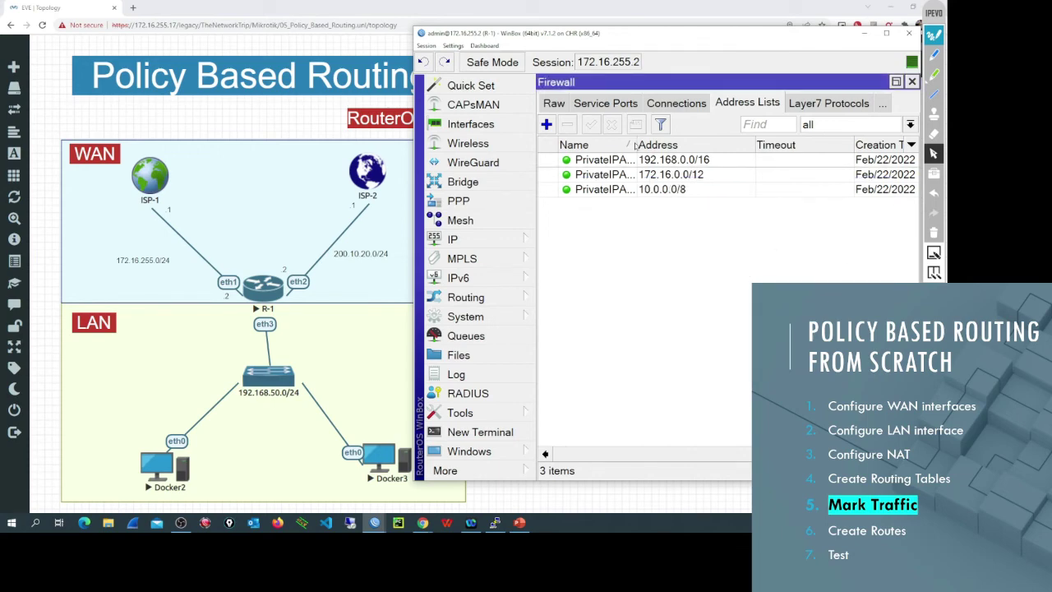
pyautogui.moveTo(636, 146); pyautogui.dragTo(676, 146)
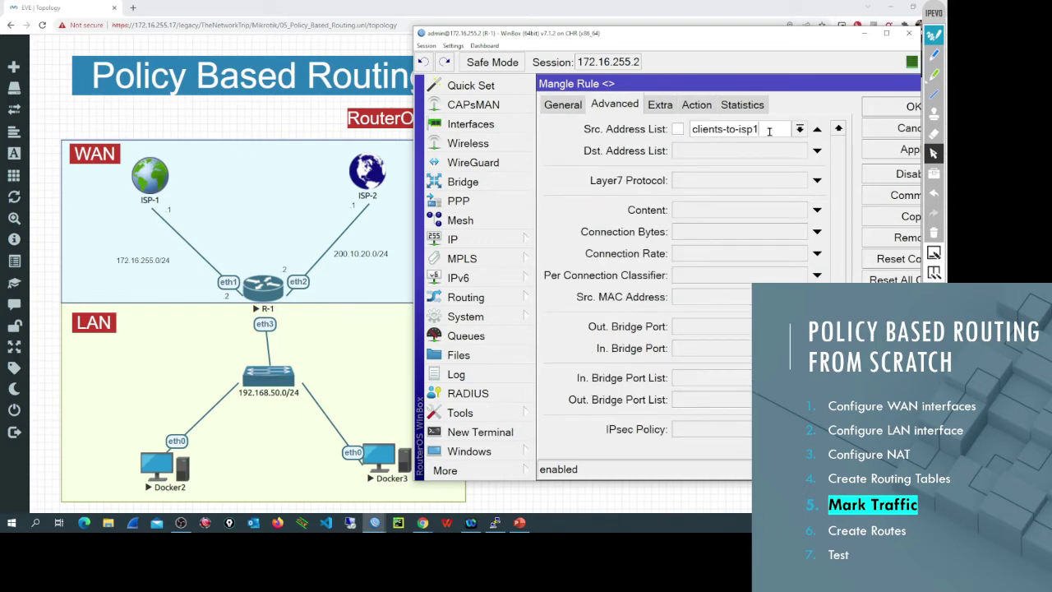
# Step: Set the mangle rule's destination address list to a negated PrivateIPAddresses and review the rule's action
pyautogui.moveTo(769, 131); pyautogui.dragTo(662, 134)
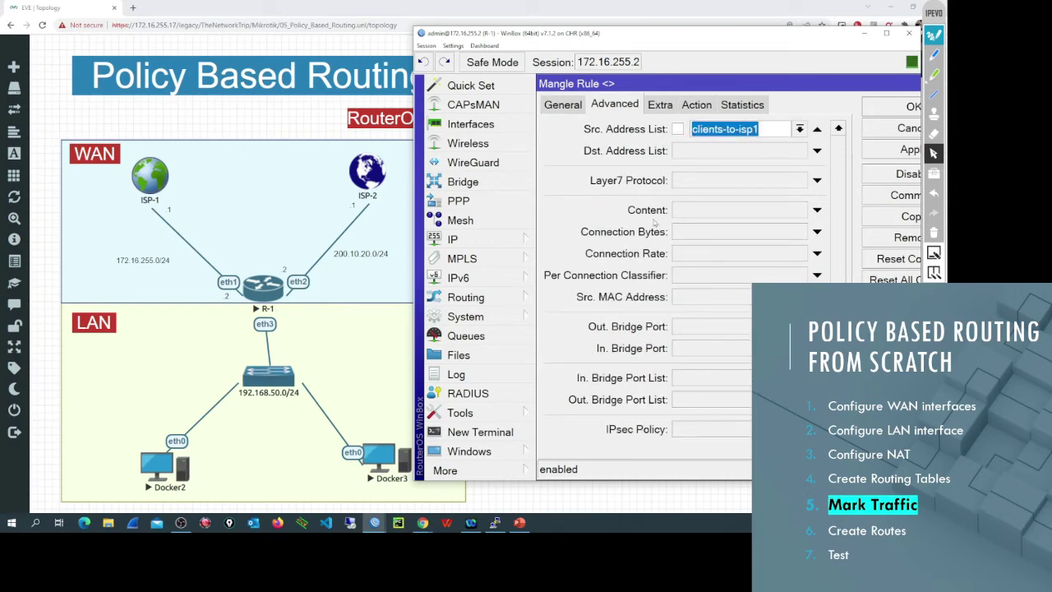
pyautogui.click(714, 153)
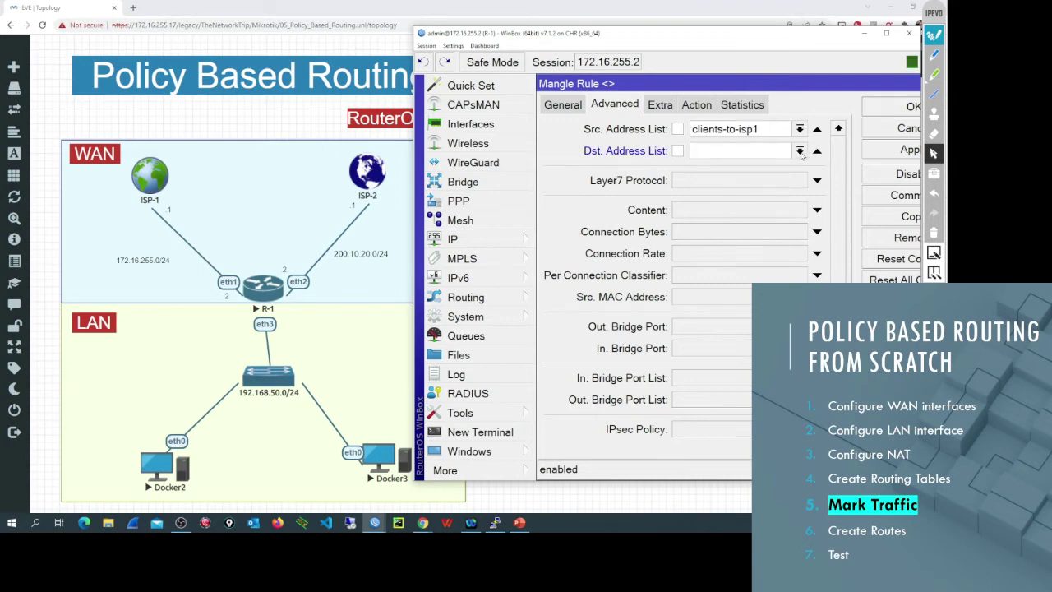
pyautogui.click(799, 151)
pyautogui.click(727, 159)
pyautogui.click(678, 151)
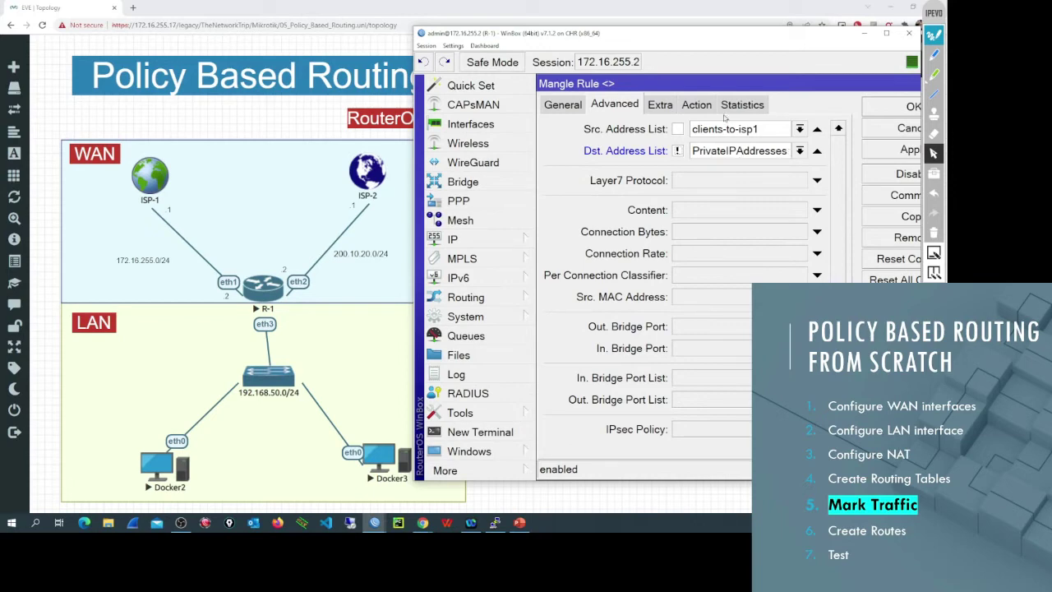
pyautogui.click(702, 109)
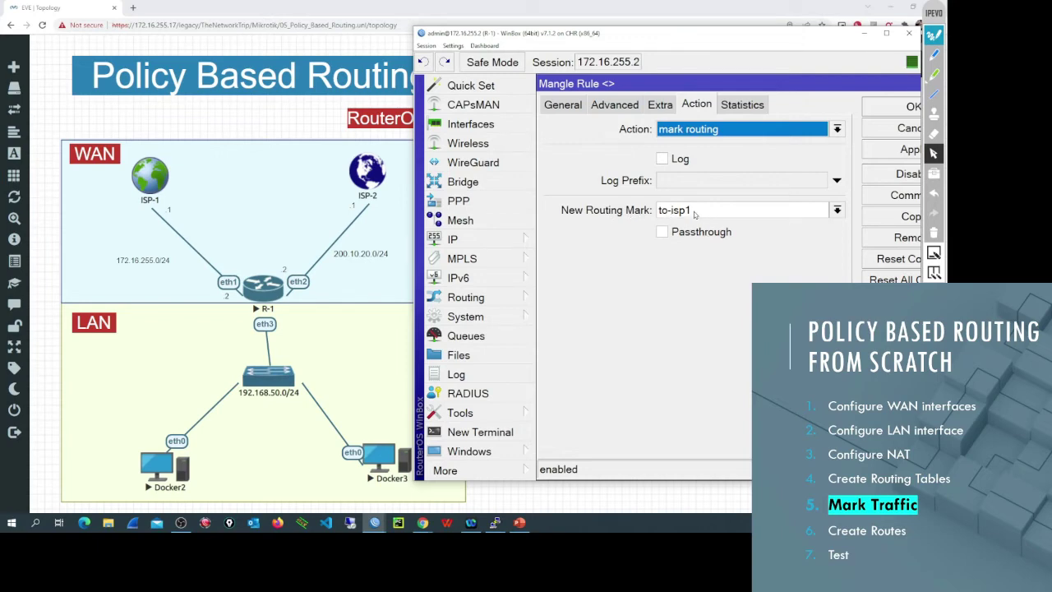
pyautogui.click(614, 105)
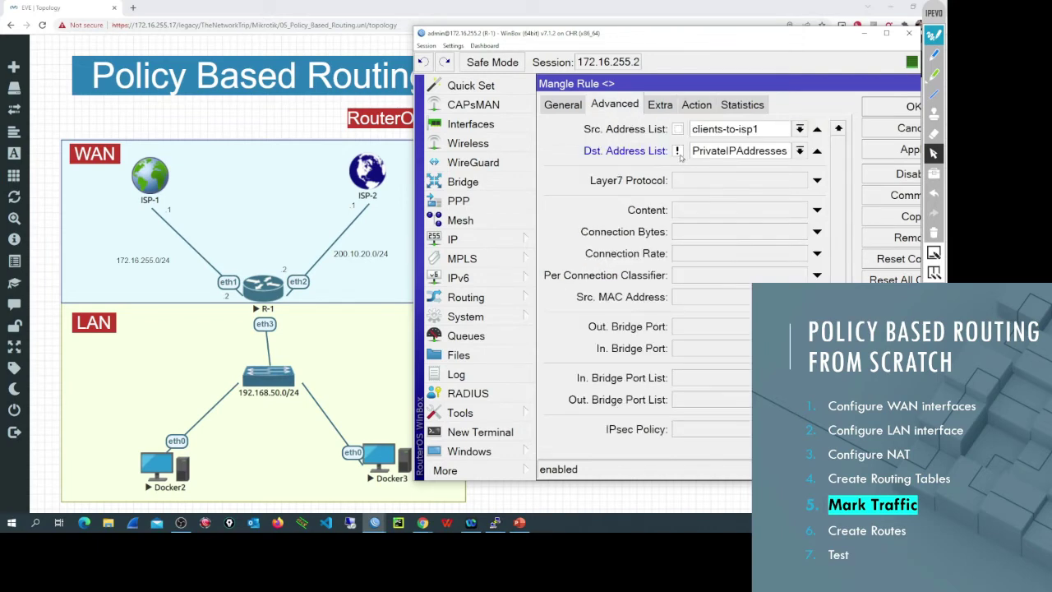
# Step: Circle the negation mark and underline the destination address list PrivateIPAddresses, and clear the annotations
pyautogui.click(934, 75)
pyautogui.moveTo(697, 138)
pyautogui.mouseDown()
pyautogui.moveTo(661, 149)
pyautogui.moveTo(691, 139)
pyautogui.mouseUp()
pyautogui.moveTo(636, 186)
pyautogui.mouseDown()
pyautogui.moveTo(667, 162)
pyautogui.moveTo(664, 171)
pyautogui.moveTo(786, 165)
pyautogui.mouseUp()
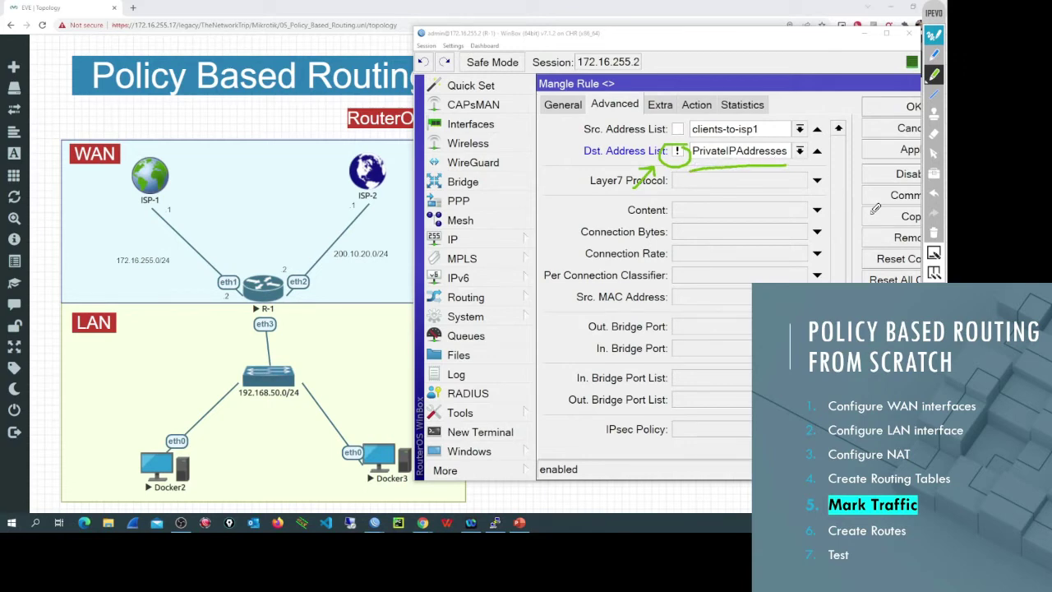
pyautogui.moveTo(786, 108)
pyautogui.mouseDown()
pyautogui.moveTo(774, 119)
pyautogui.moveTo(797, 124)
pyautogui.mouseUp()
pyautogui.click(934, 233)
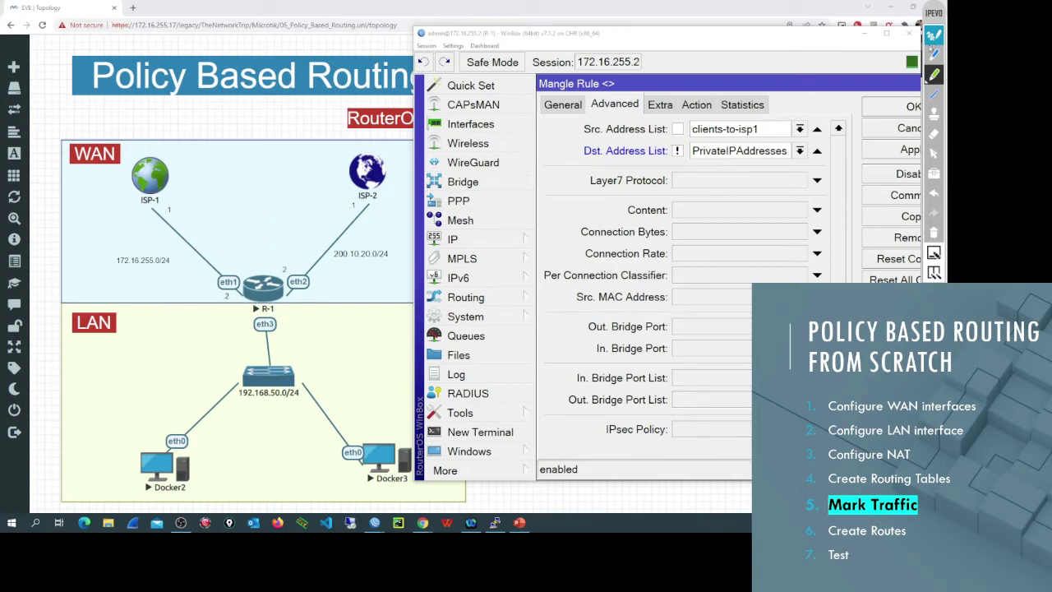
pyautogui.click(932, 52)
pyautogui.click(935, 154)
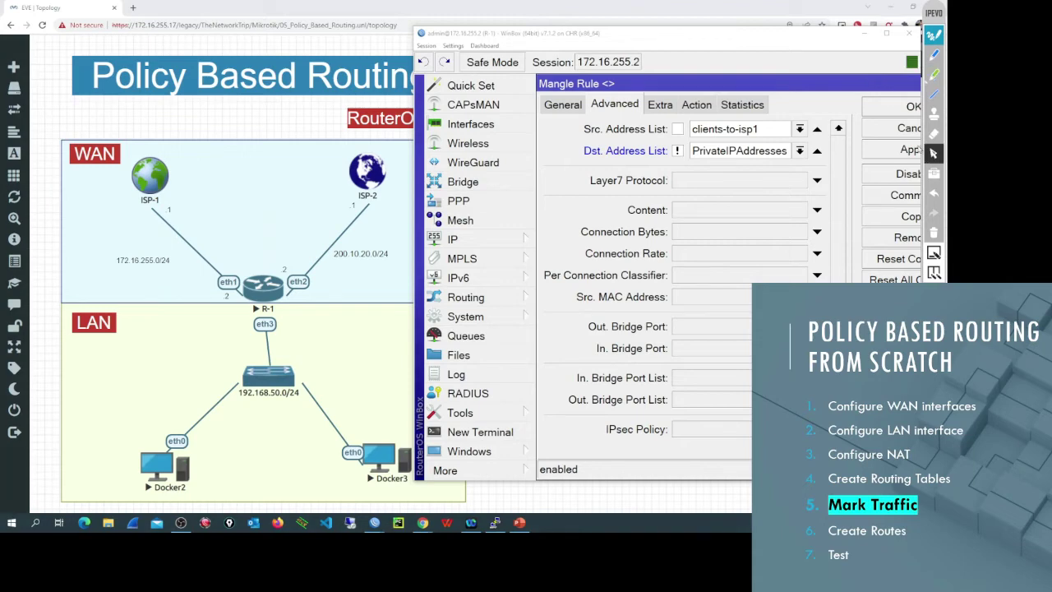
# Step: Save the mangle rule and add the comment "PBR to ISP-1" to it
pyautogui.click(896, 110)
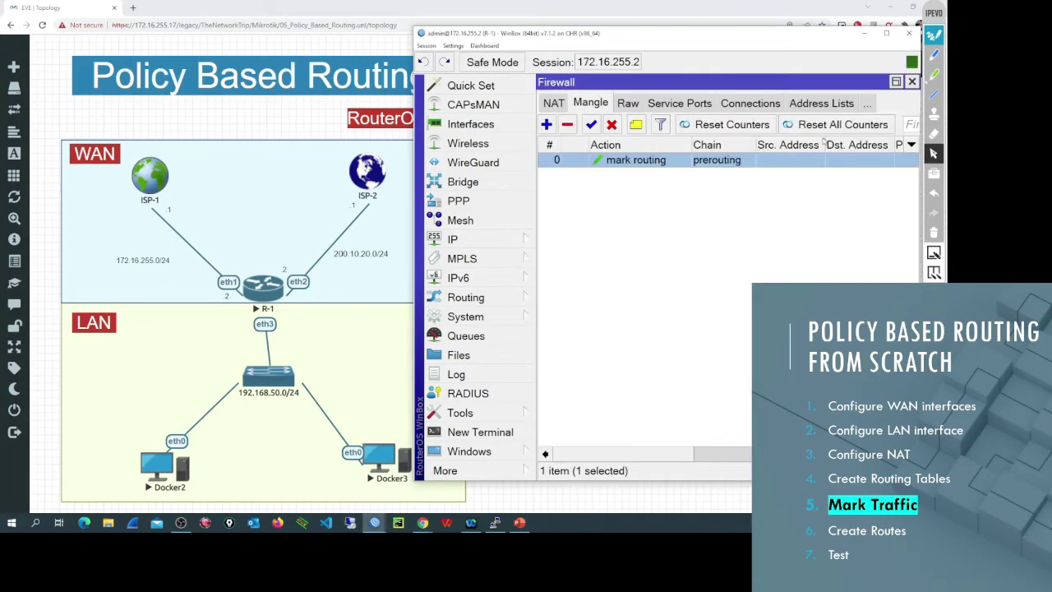
pyautogui.click(637, 126)
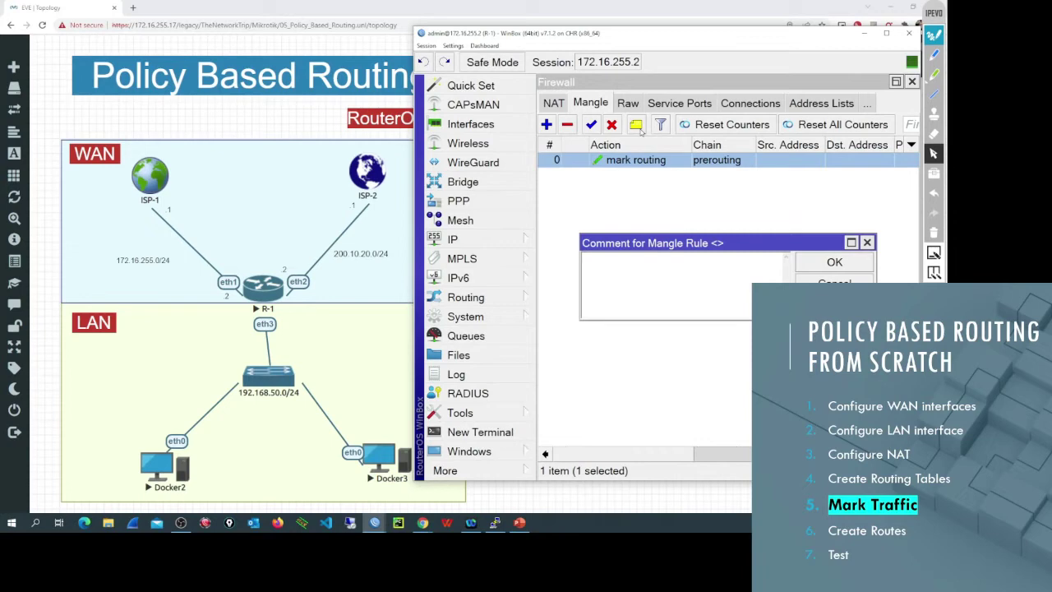
pyautogui.write('PBR to ISP-1')
pyautogui.press('Return')
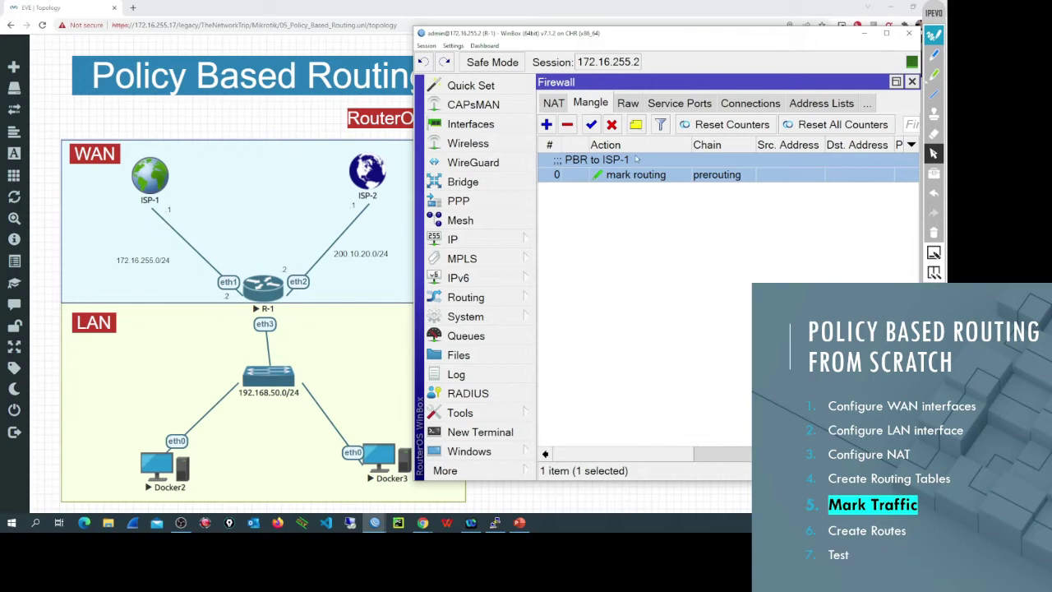
# Step: Copy the PBR to ISP-1 rule, set source address list clients-to-isp2 and new routing mark to-isp2, and apply the new rule
pyautogui.doubleClick(636, 160)
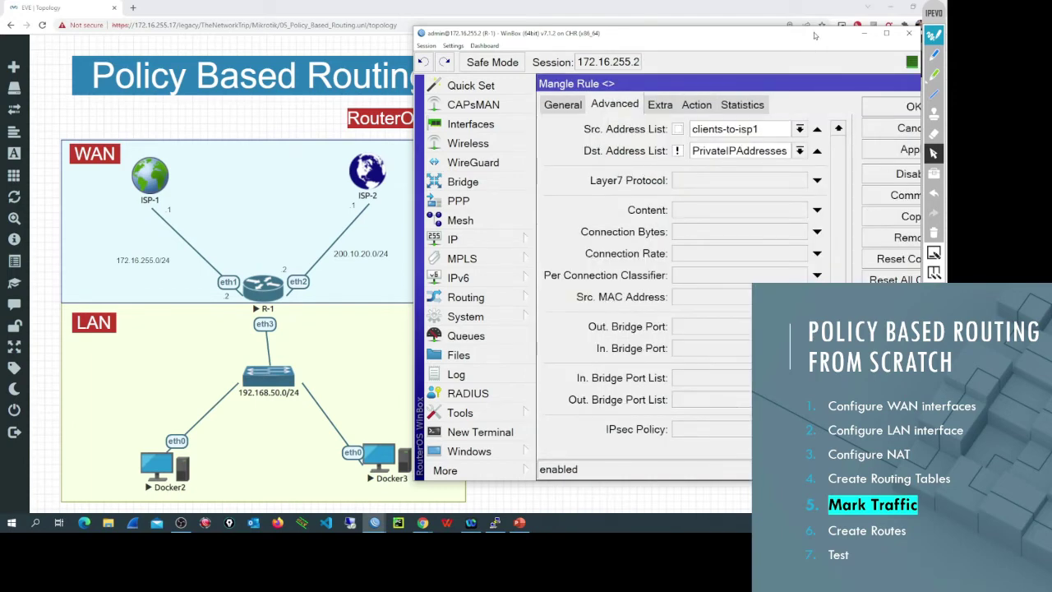
pyautogui.moveTo(815, 35); pyautogui.dragTo(783, 38)
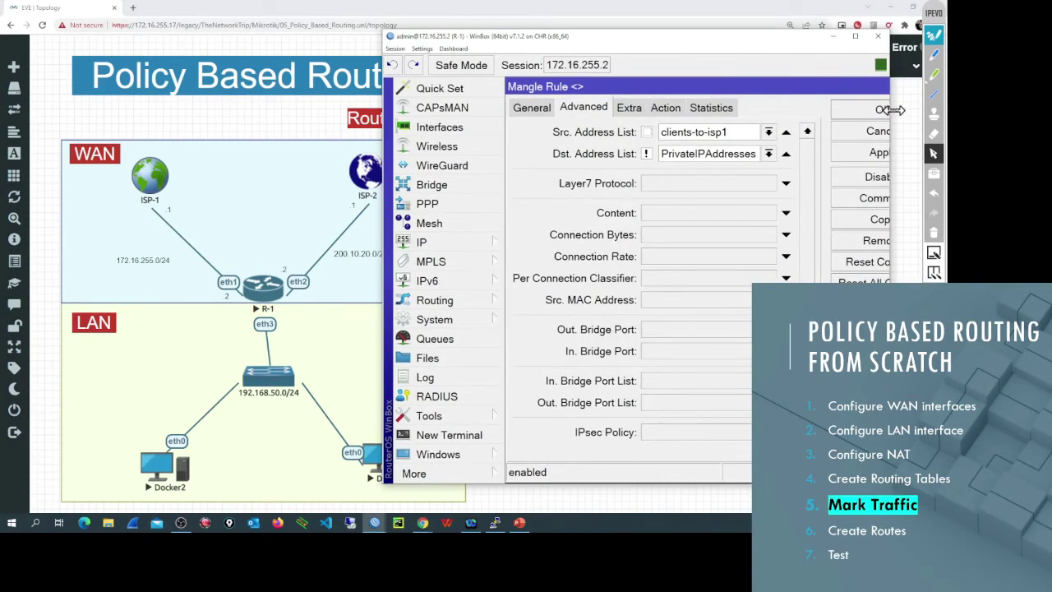
pyautogui.moveTo(890, 109); pyautogui.dragTo(920, 108)
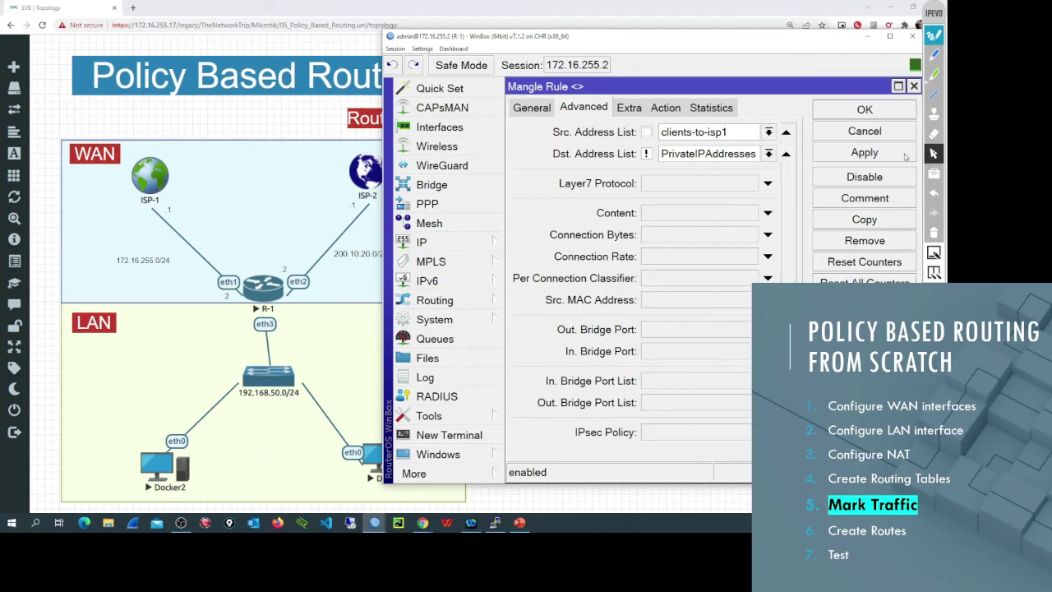
pyautogui.click(877, 219)
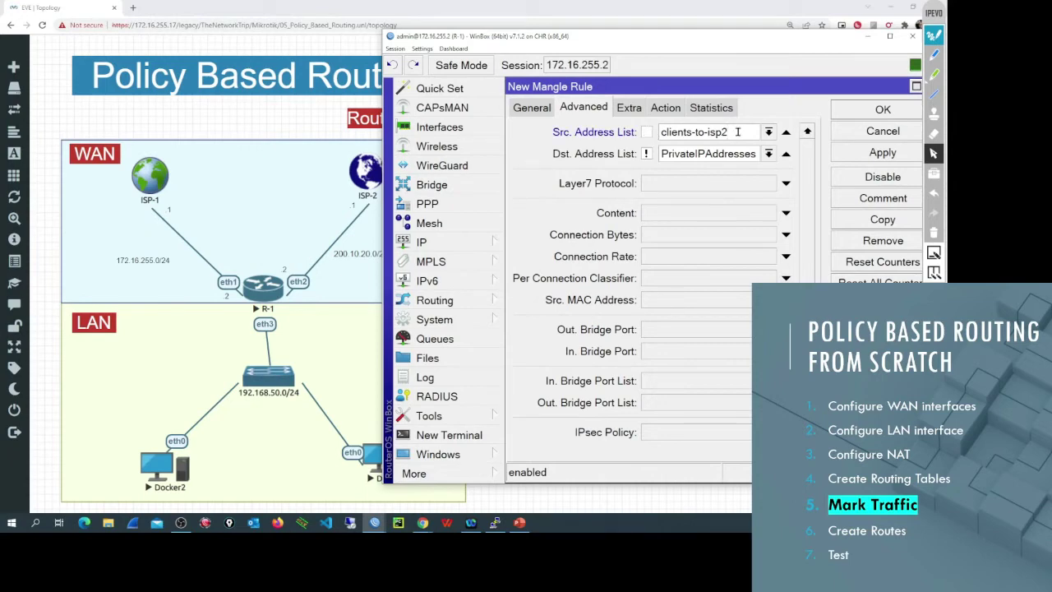
pyautogui.click(673, 110)
pyautogui.click(794, 215)
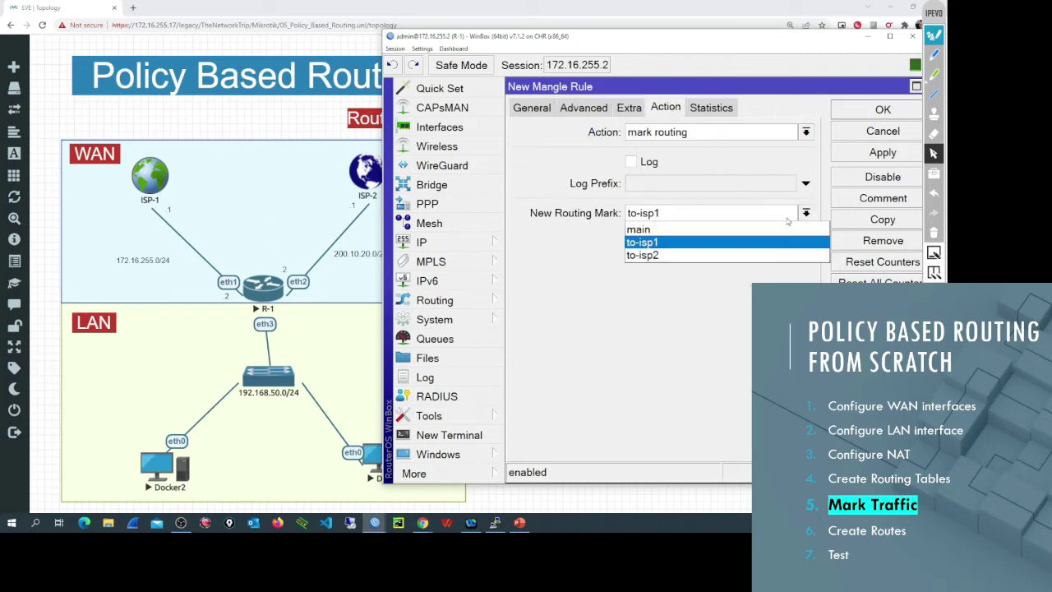
pyautogui.click(654, 256)
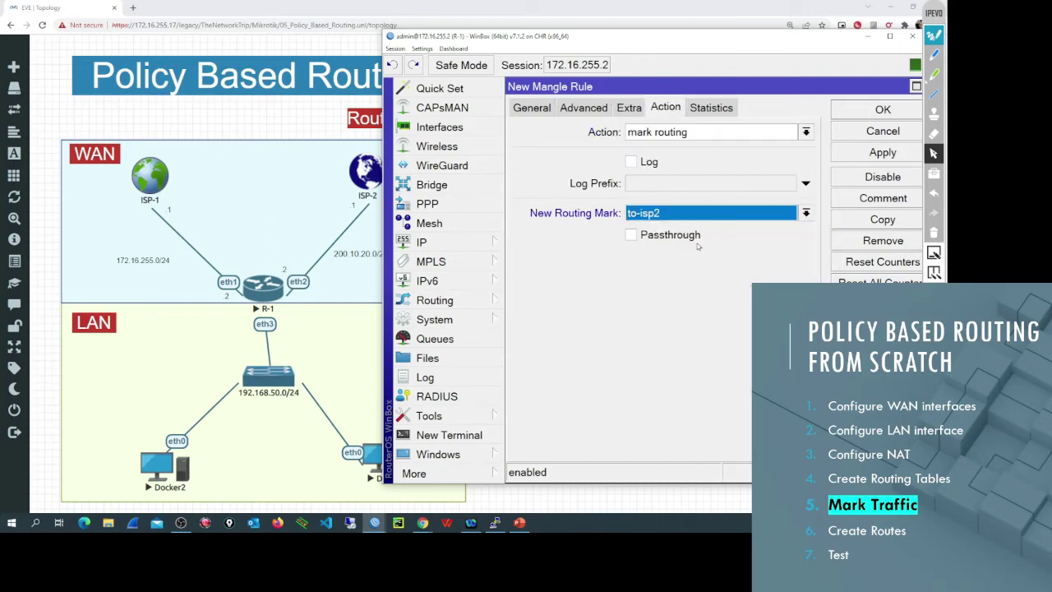
pyautogui.click(542, 105)
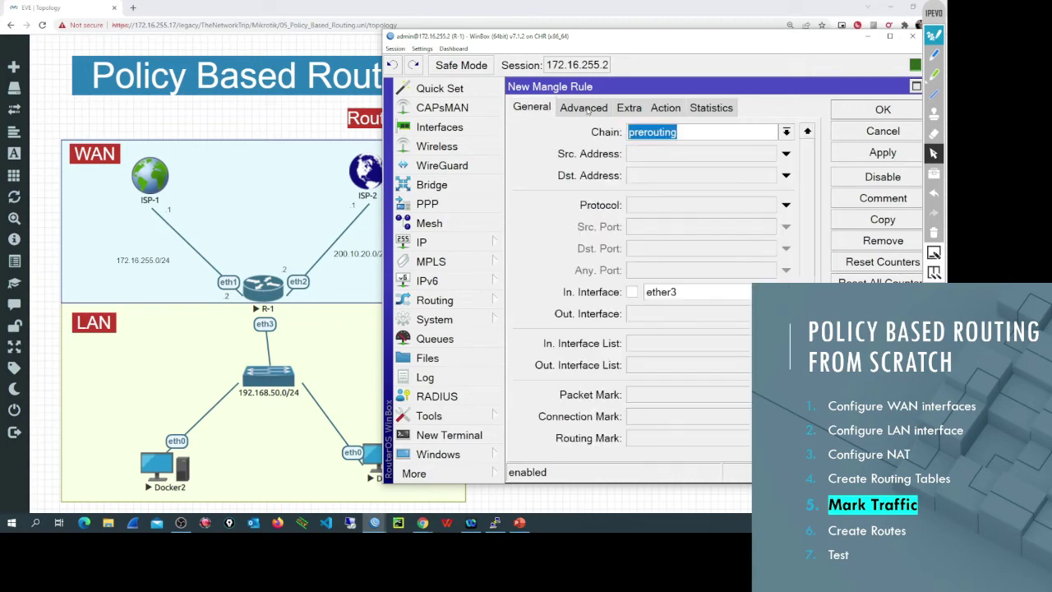
pyautogui.click(861, 152)
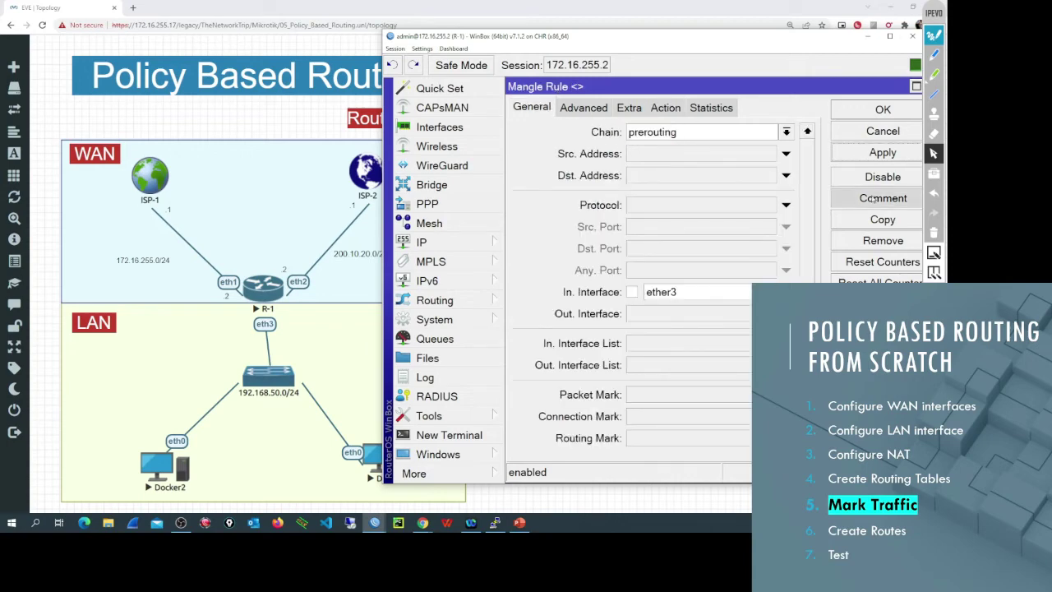
# Step: Change the copied mangle rule's comment to "PBR to ISP-2" and save the rule
pyautogui.click(873, 198)
pyautogui.click(629, 263)
pyautogui.press('BackSpace')
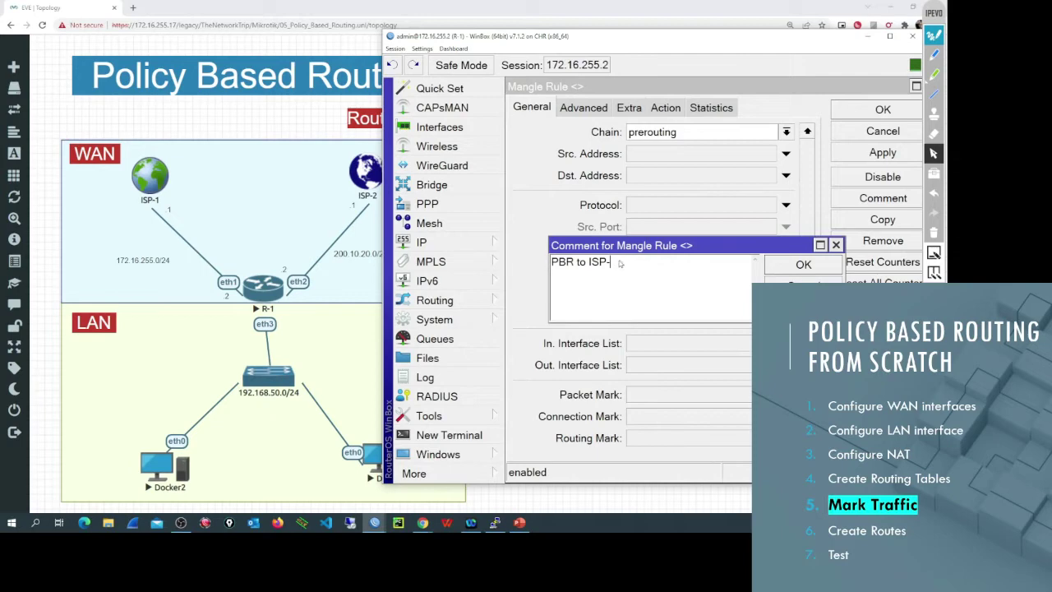
pyautogui.write('2')
pyautogui.press('Return')
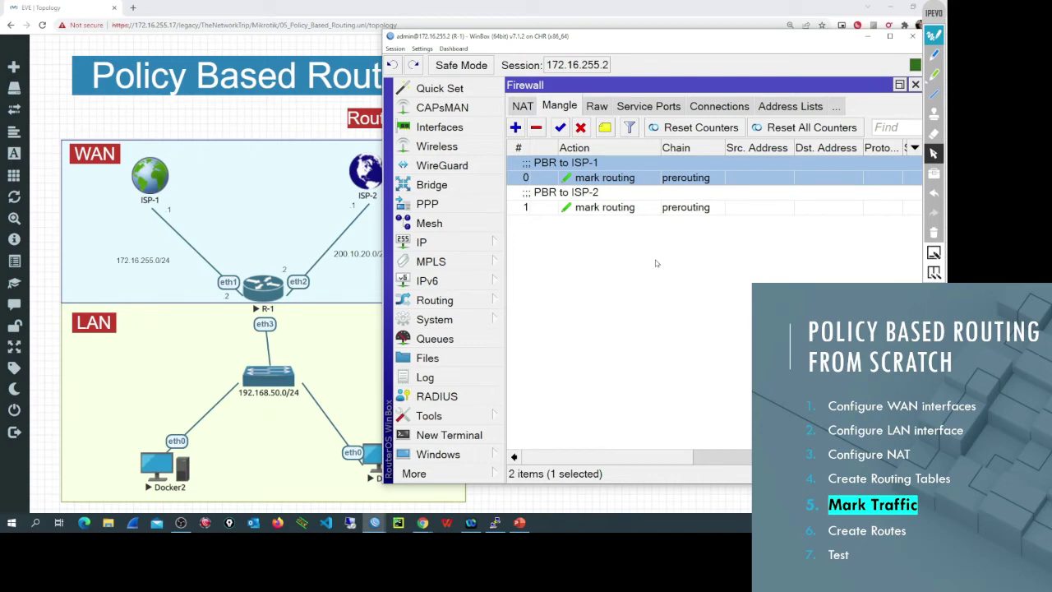
# Step: Check the source address list name in the PBR to ISP-1 mangle rule and close the rule
pyautogui.doubleClick(634, 175)
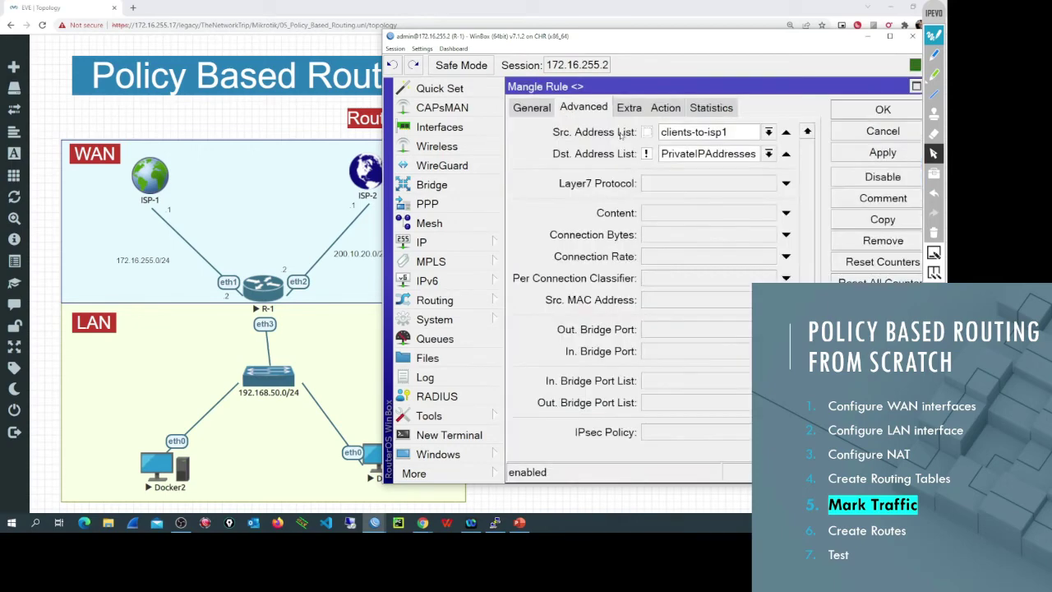
pyautogui.doubleClick(716, 131)
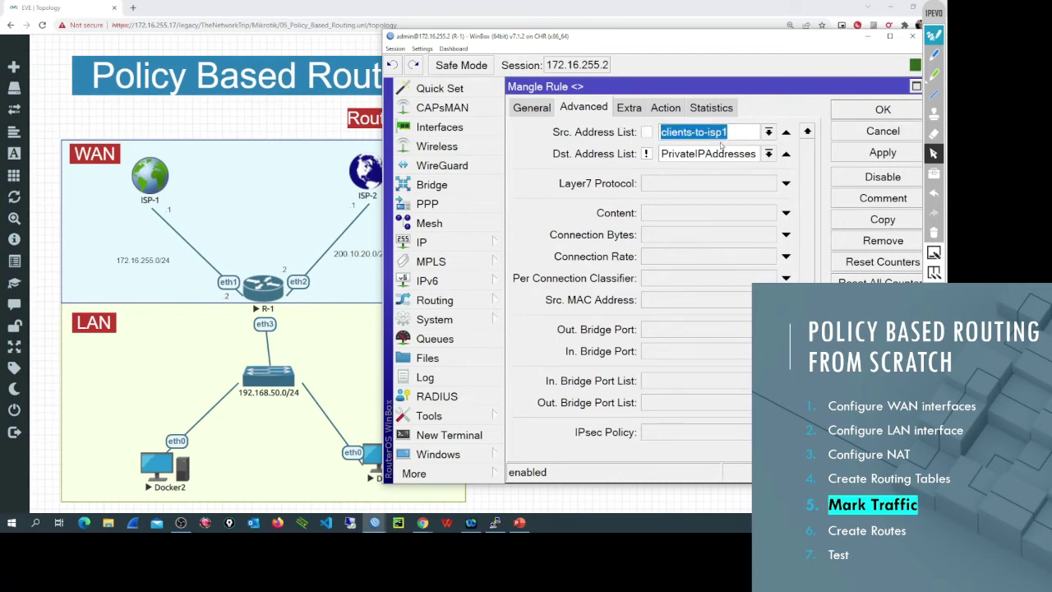
pyautogui.click(850, 109)
# Step: Close the firewall and routing tables windows and bring up the DHCP server settings
pyautogui.moveTo(834, 48); pyautogui.dragTo(759, 42)
pyautogui.click(842, 84)
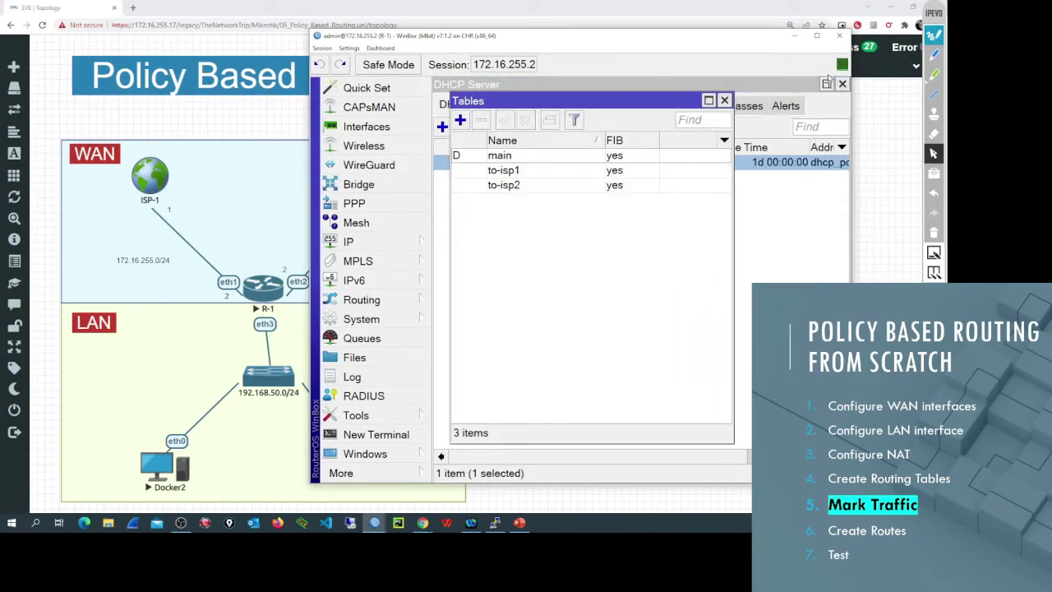
pyautogui.click(725, 100)
pyautogui.click(362, 242)
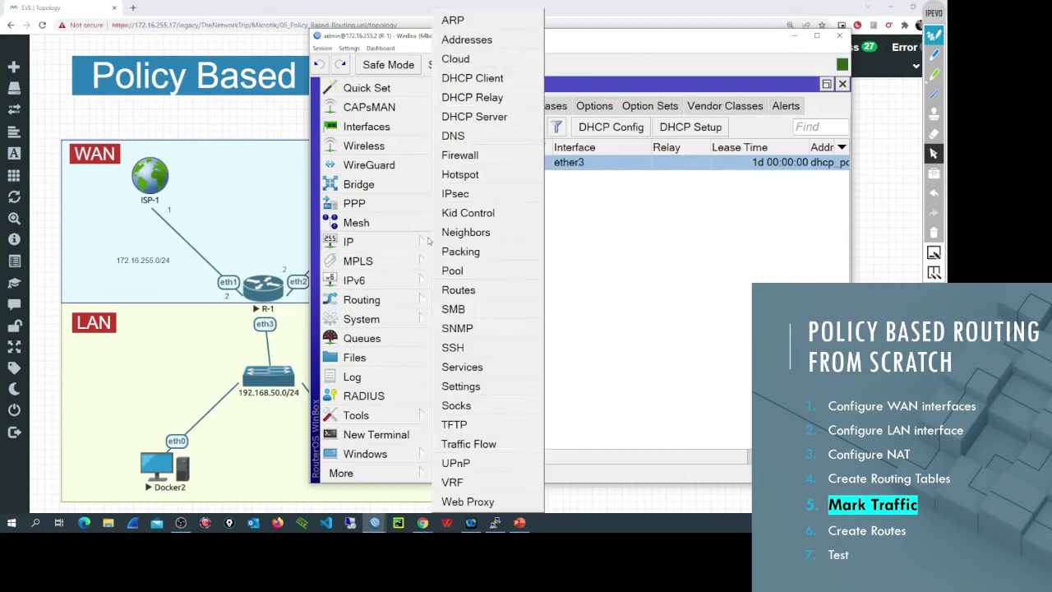
pyautogui.click(466, 115)
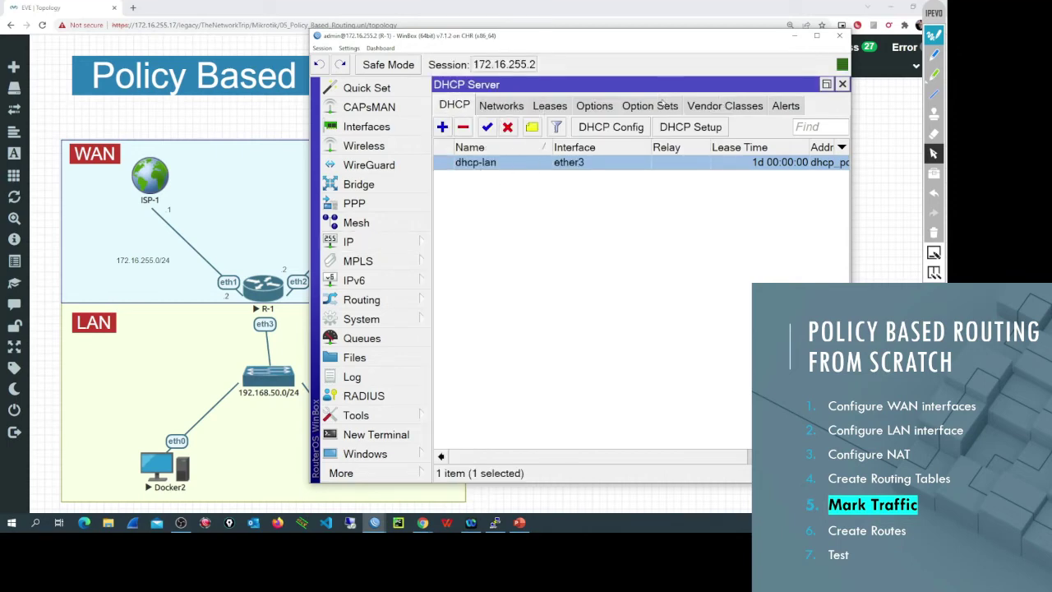
# Step: Switch to the Docker2 terminal, run "ip a" and highlight eth0's IP and MAC addresses
pyautogui.click(578, 21)
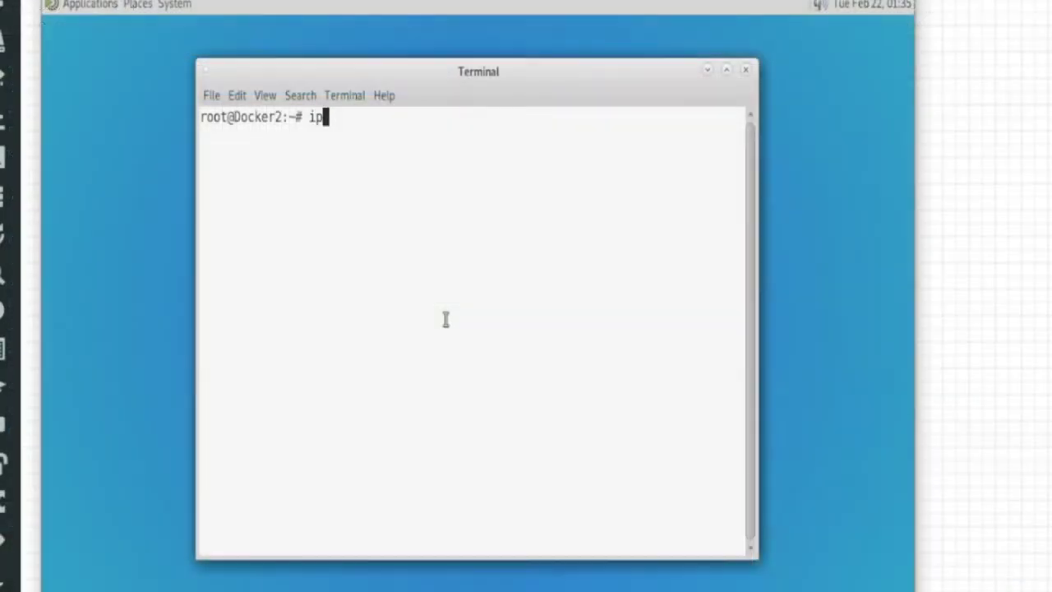
pyautogui.write('a')
pyautogui.press('Return')
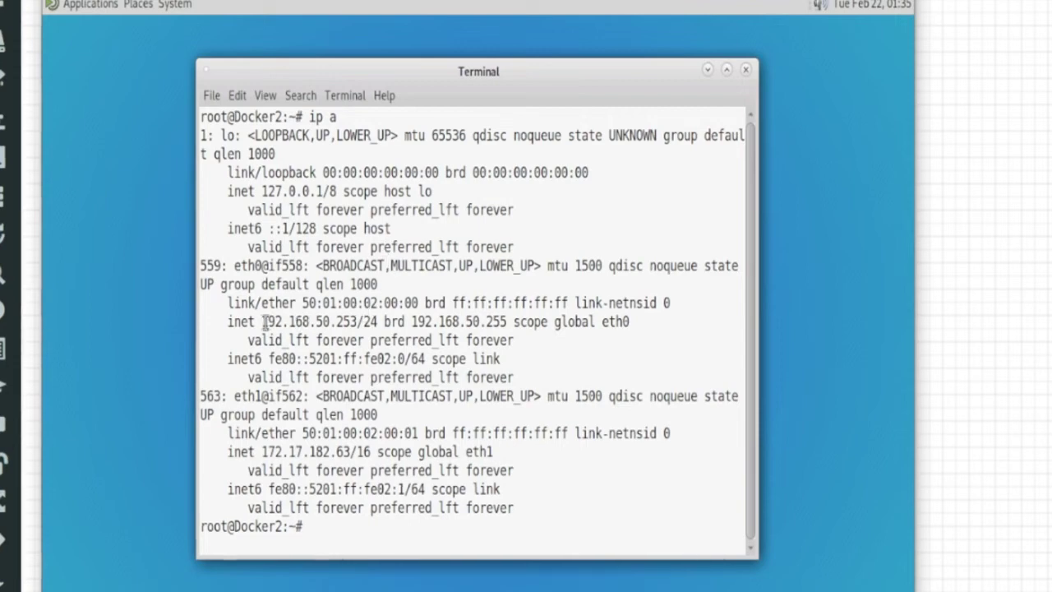
pyautogui.moveTo(261, 321); pyautogui.dragTo(356, 321)
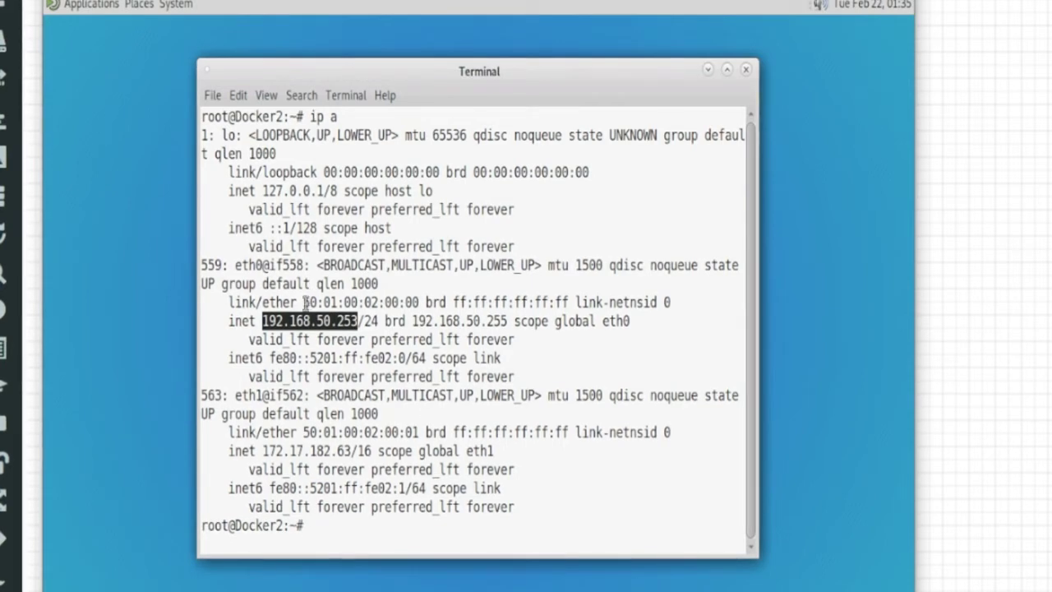
pyautogui.moveTo(304, 301); pyautogui.dragTo(421, 301)
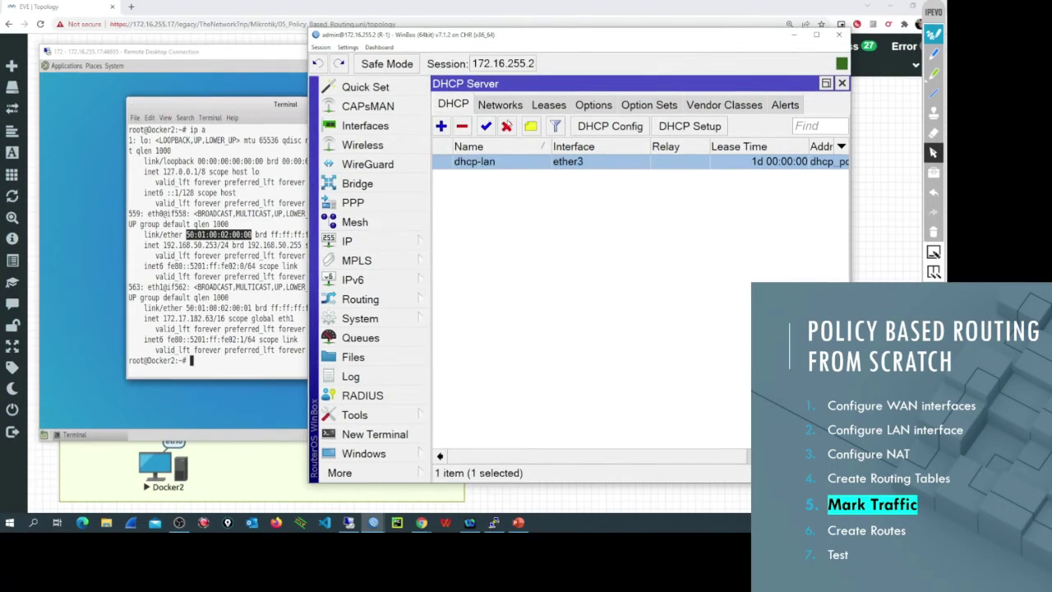
# Step: Make the DHCP lease for 192.168.50.253 static and open the lease for 192.168.50.254
pyautogui.click(541, 110)
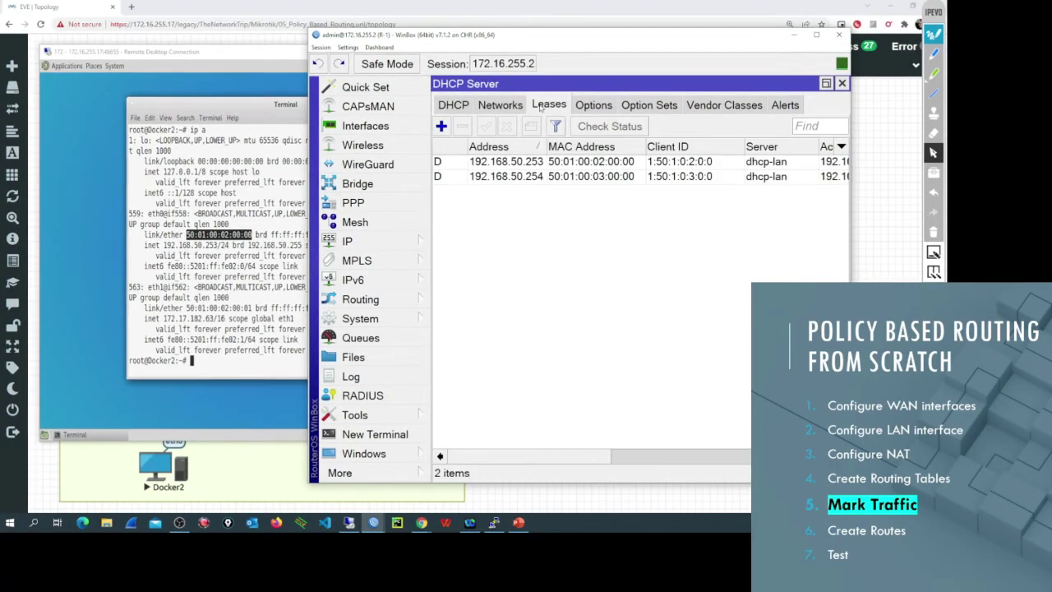
pyautogui.click(534, 165)
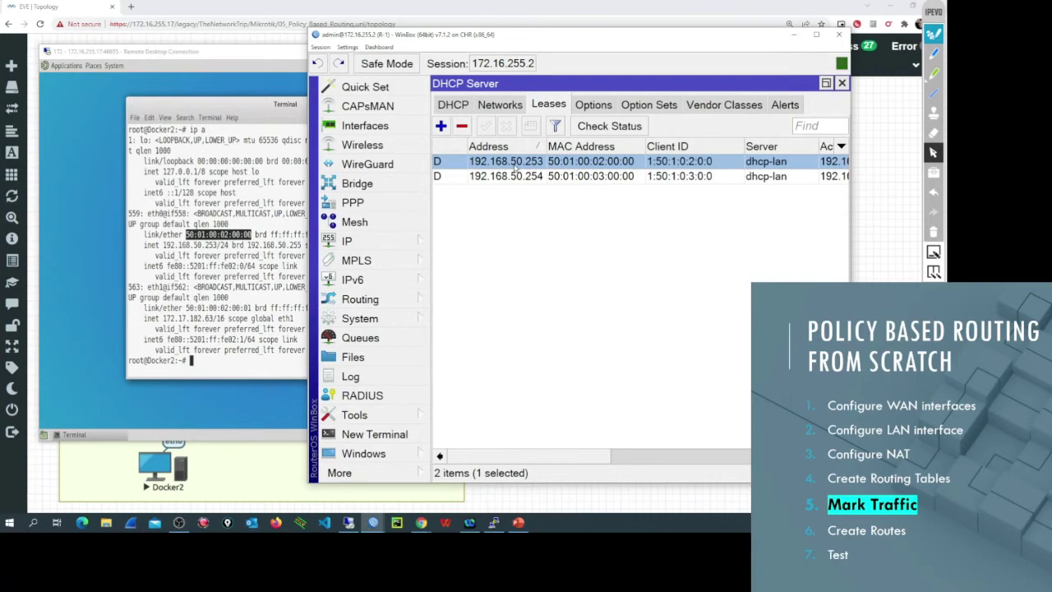
pyautogui.doubleClick(503, 163)
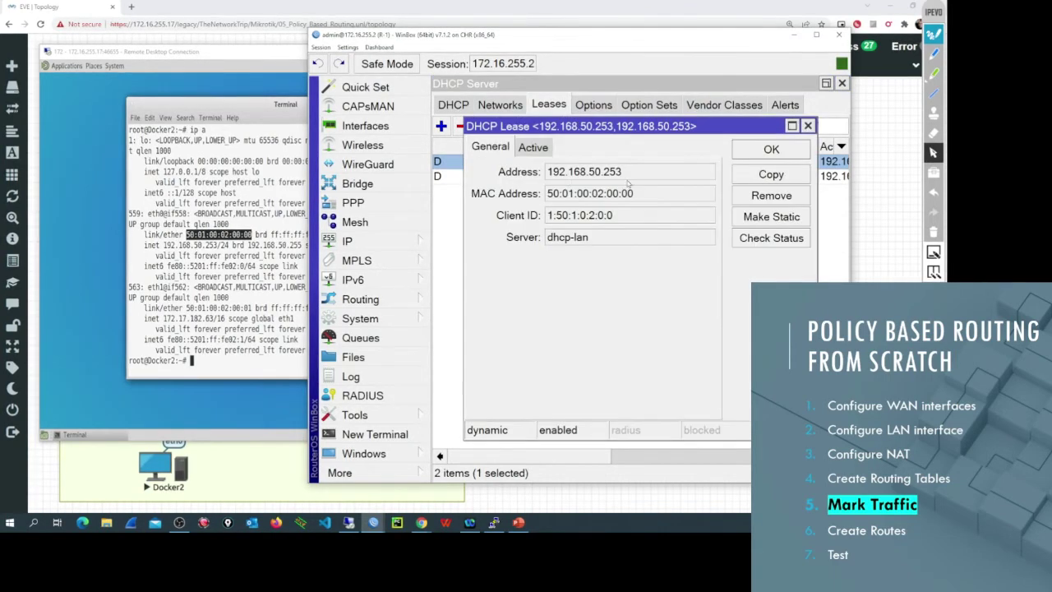
pyautogui.click(761, 218)
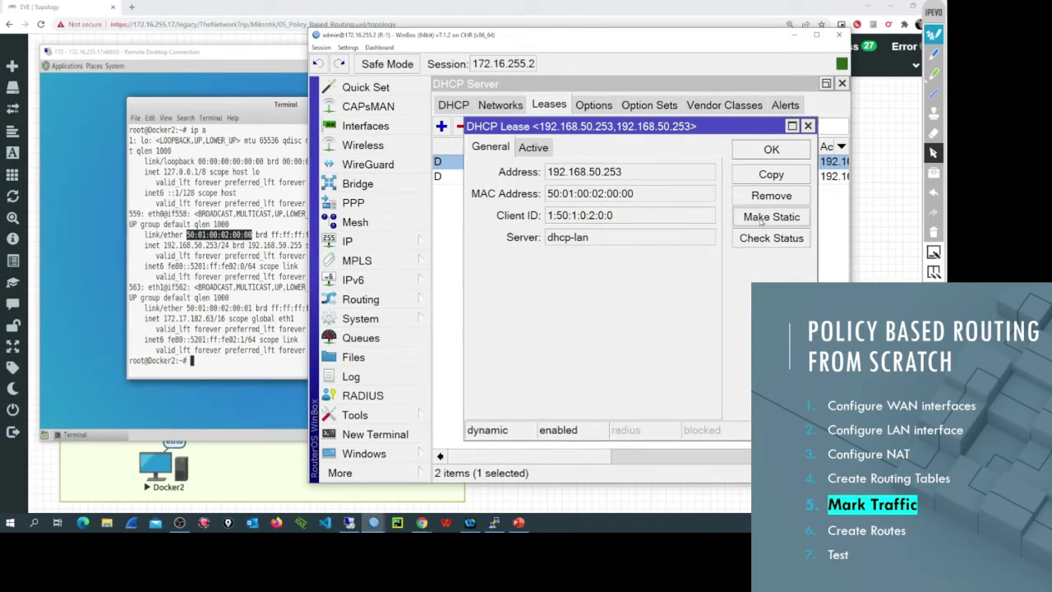
pyautogui.click(808, 125)
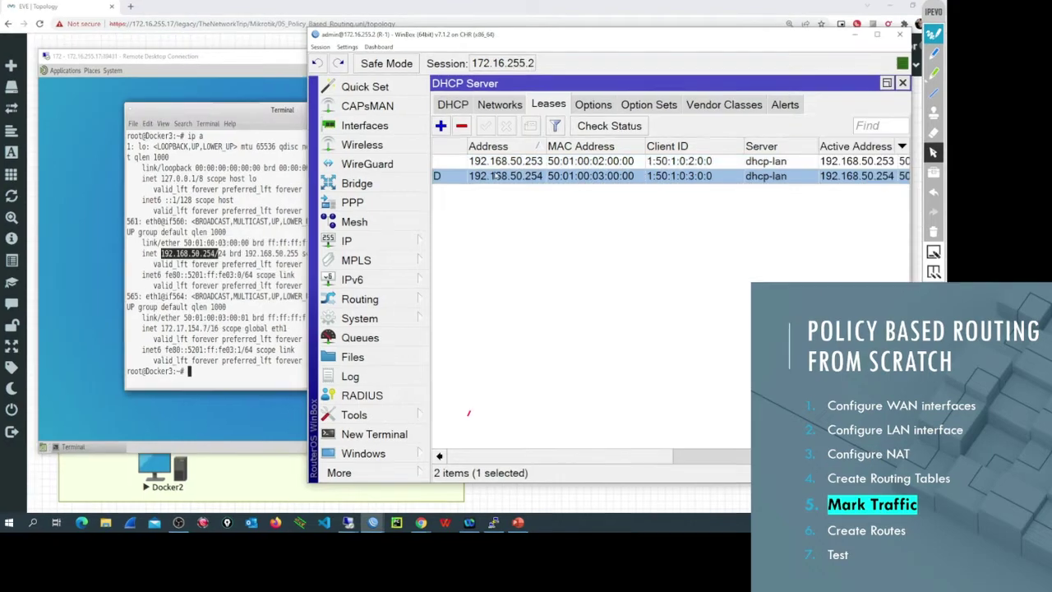
pyautogui.doubleClick(495, 175)
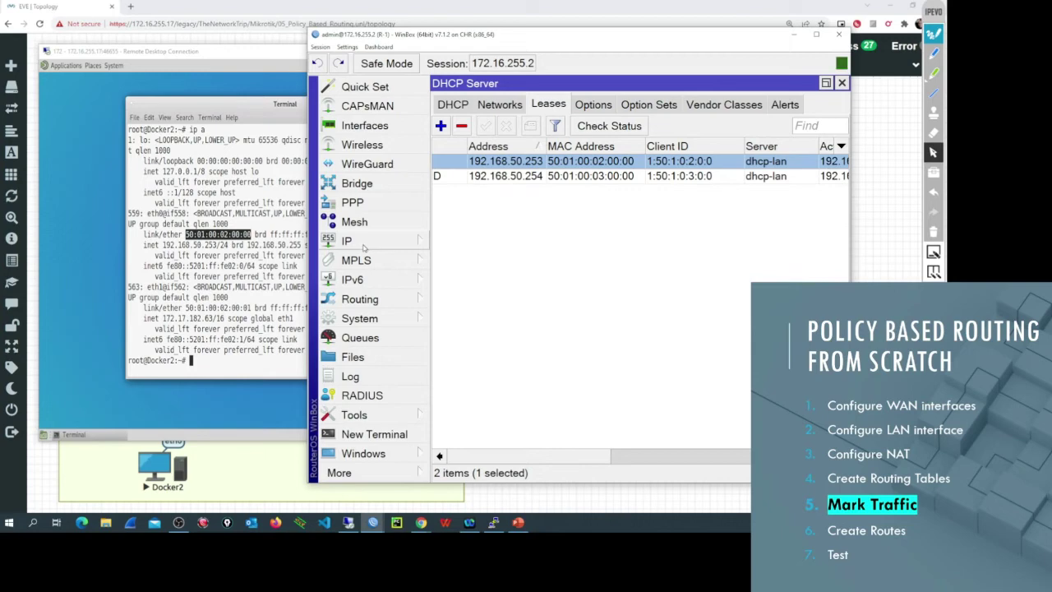
# Step: Add a firewall address list entry named clients-to-isp1 with the address 192.168.50.253
pyautogui.click(364, 244)
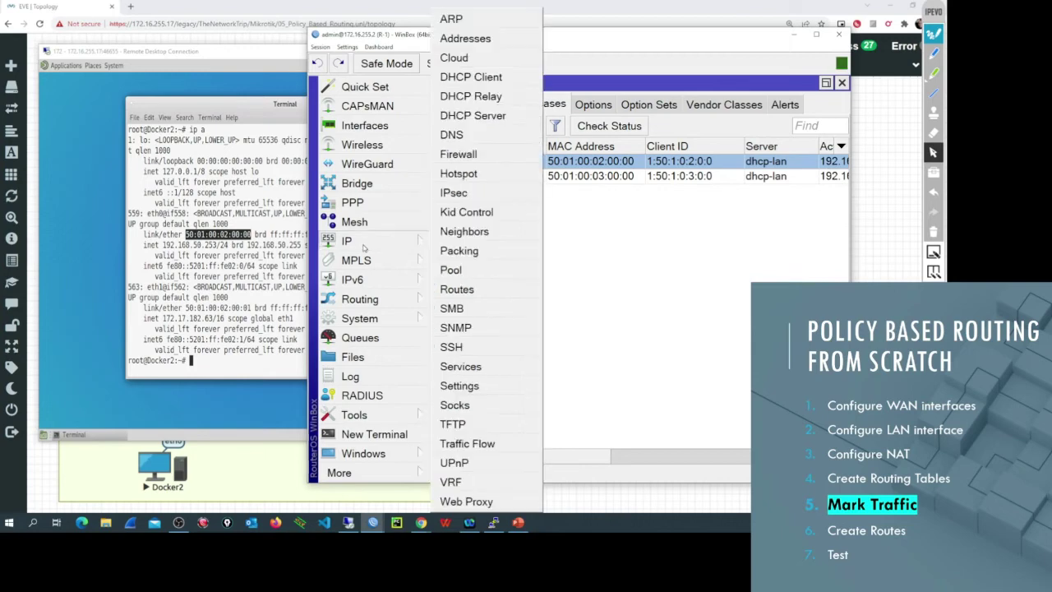
pyautogui.click(458, 155)
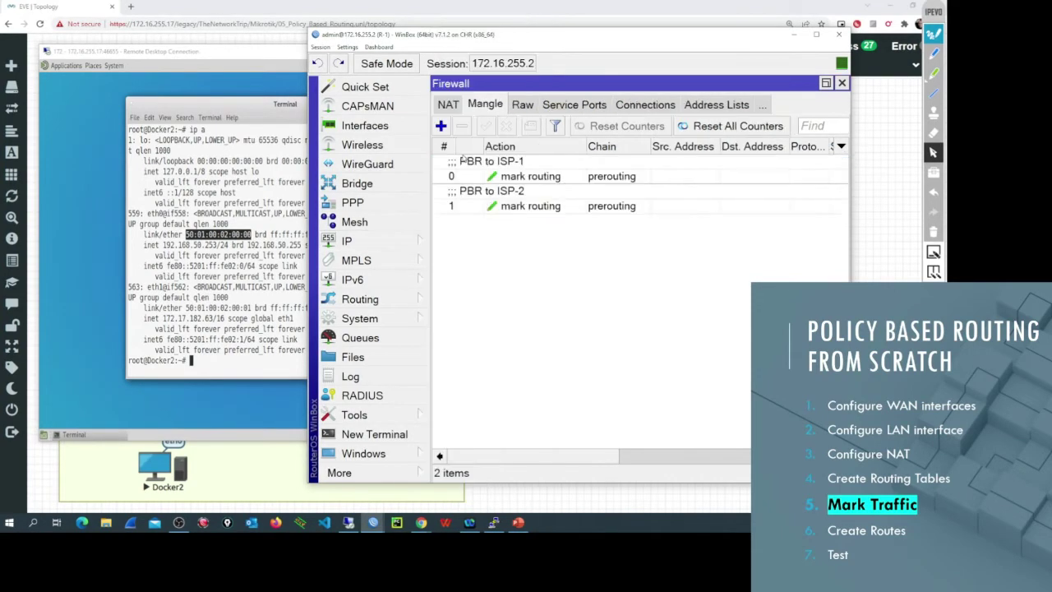
pyautogui.click(688, 105)
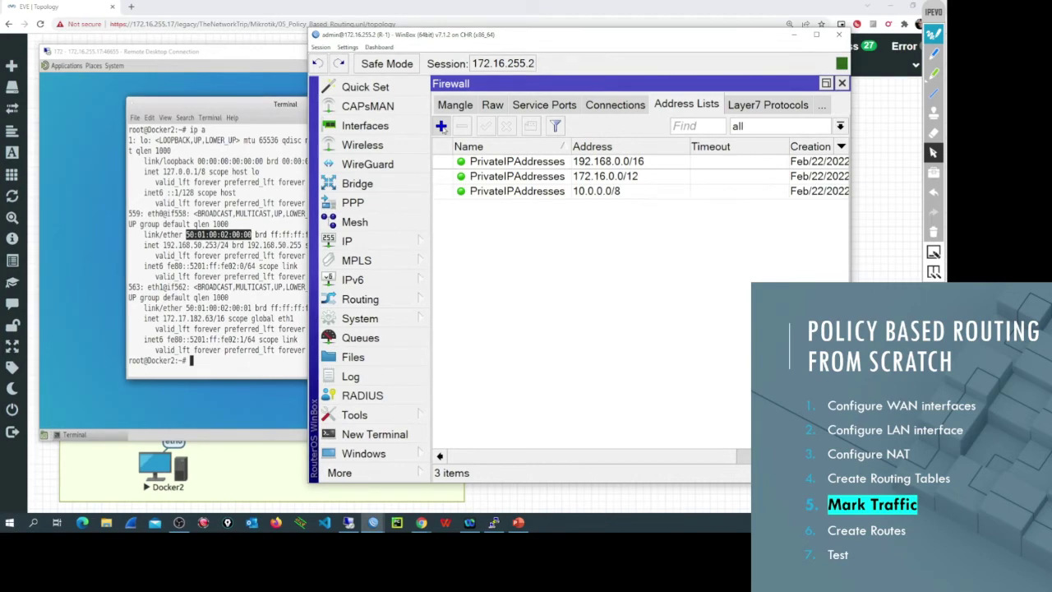
pyautogui.click(441, 128)
pyautogui.click(679, 210)
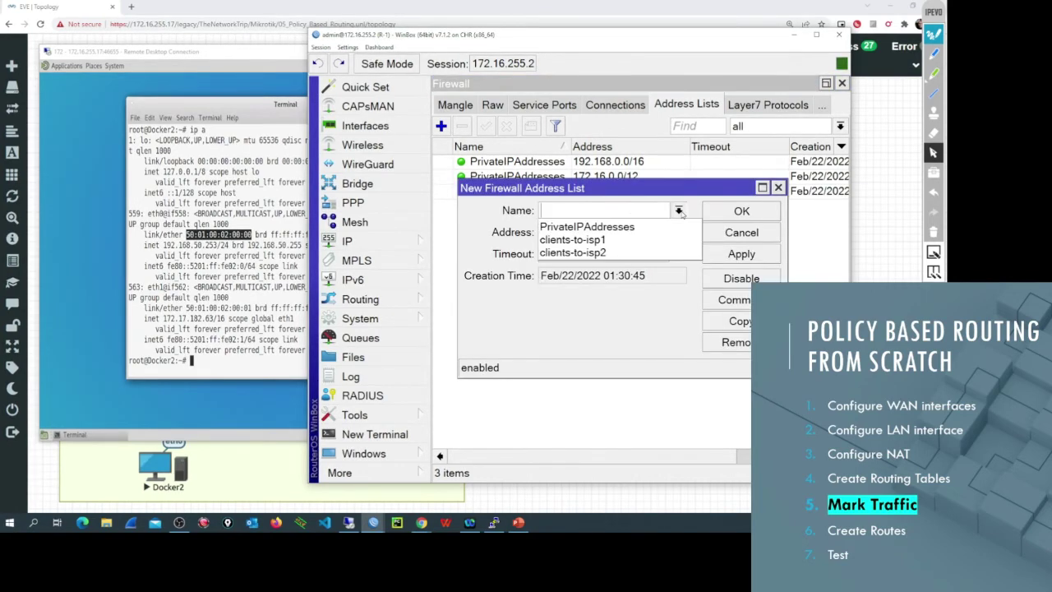
pyautogui.click(587, 238)
pyautogui.moveTo(586, 235); pyautogui.dragTo(544, 233)
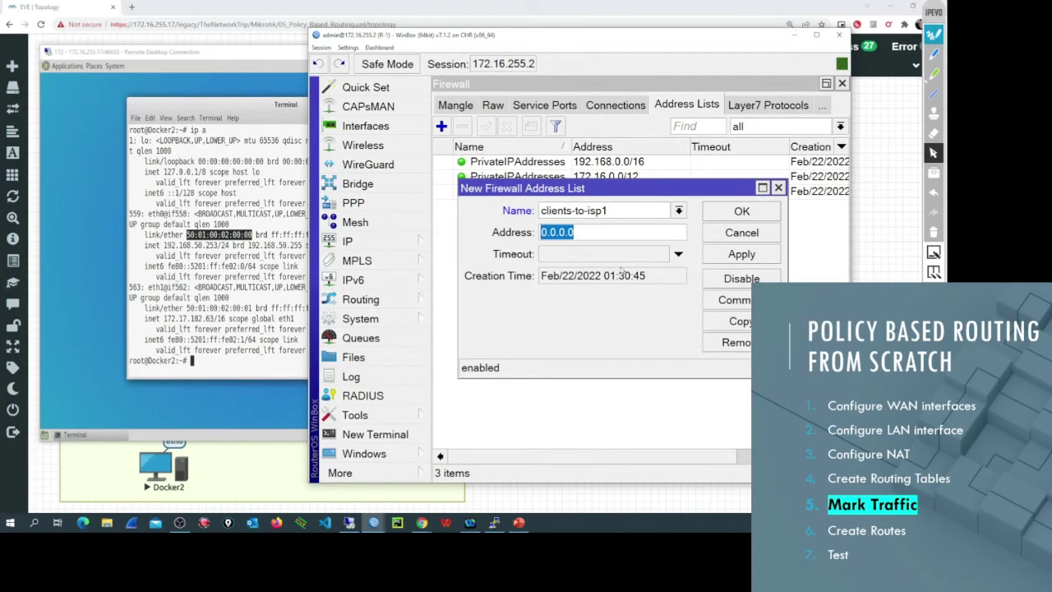
pyautogui.write('192.168')
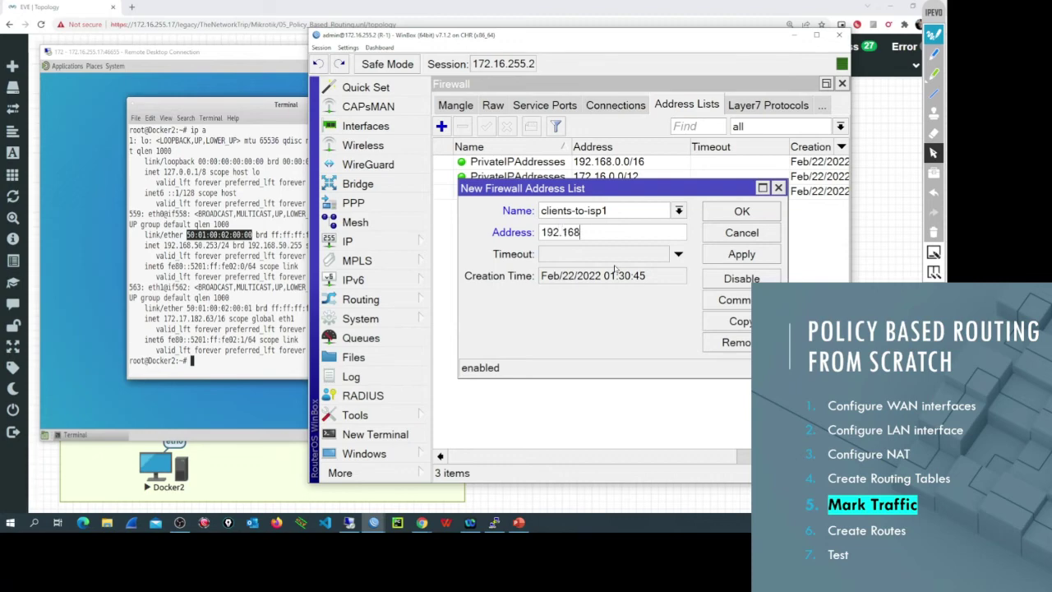
pyautogui.write('.50.2')
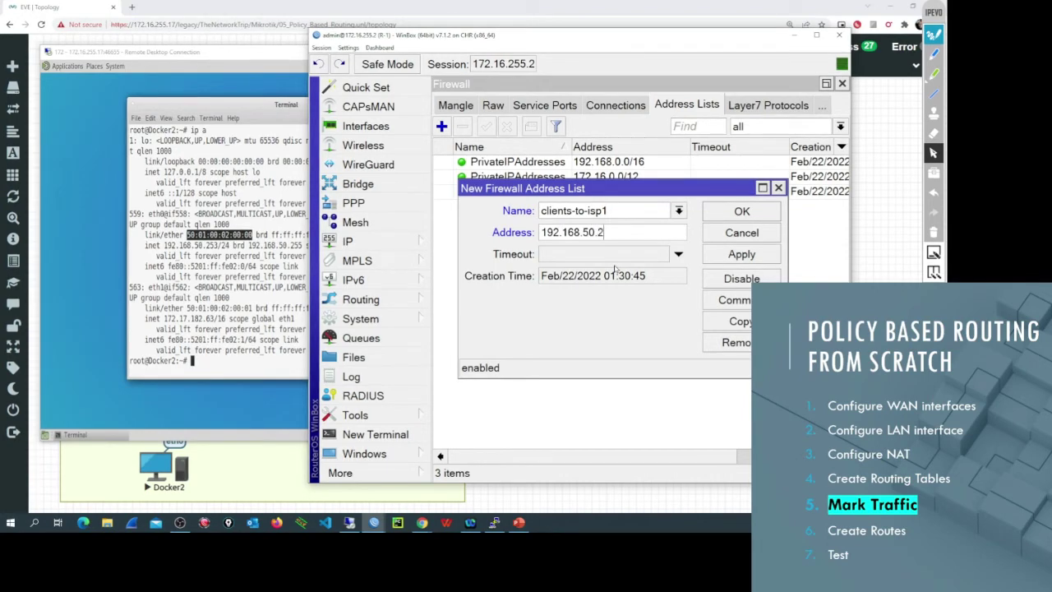
pyautogui.write('53')
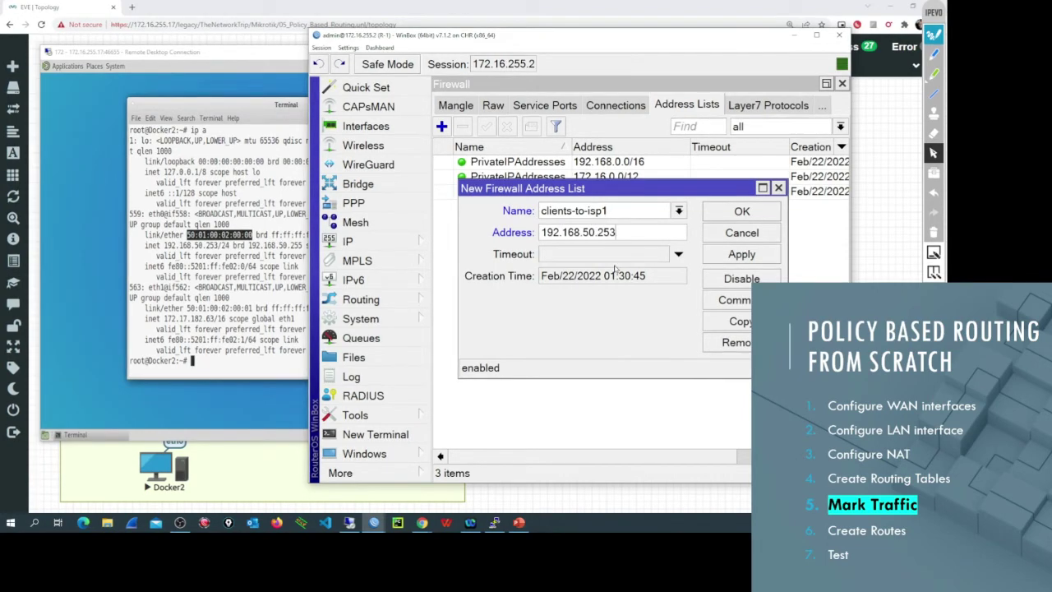
pyautogui.click(716, 255)
# Step: Copy the clients-to-isp1 entry and apply the copy with the address 192.168.50.200
pyautogui.moveTo(623, 235); pyautogui.dragTo(507, 240)
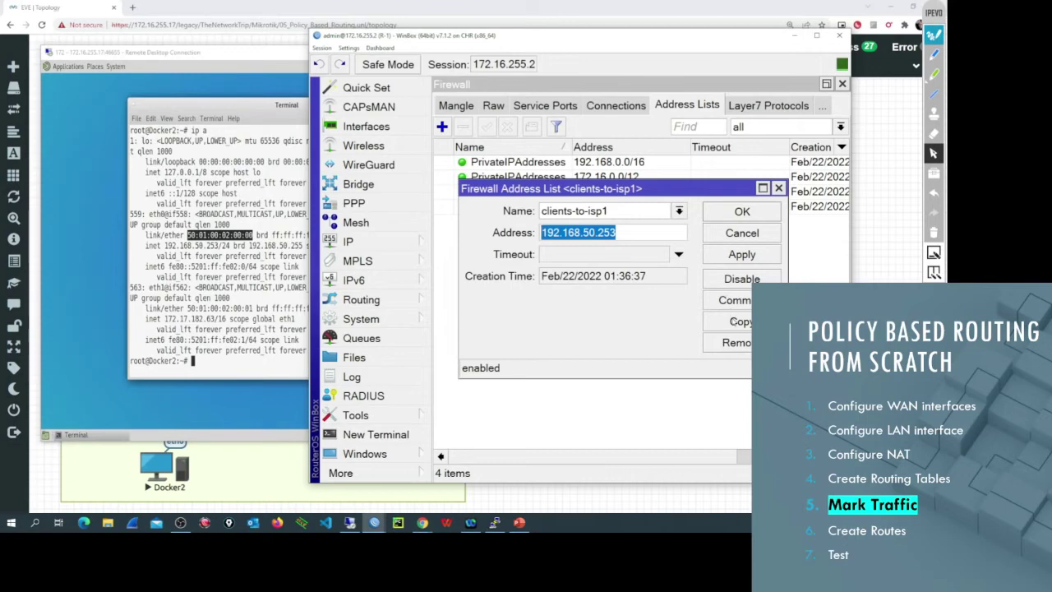
pyautogui.click(735, 321)
pyautogui.press('Tab')
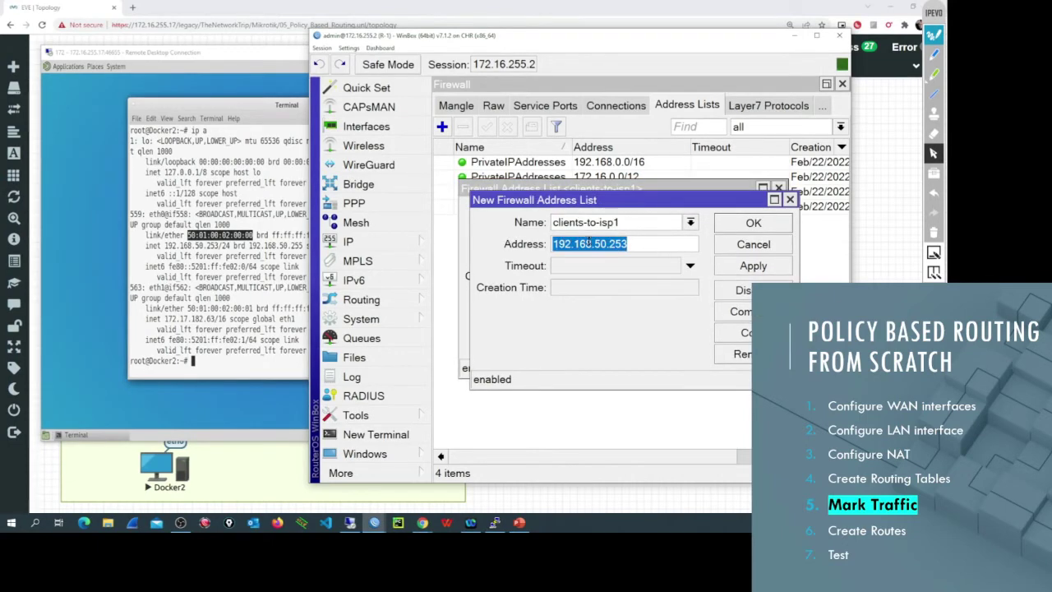
pyautogui.write('192.168.50.')
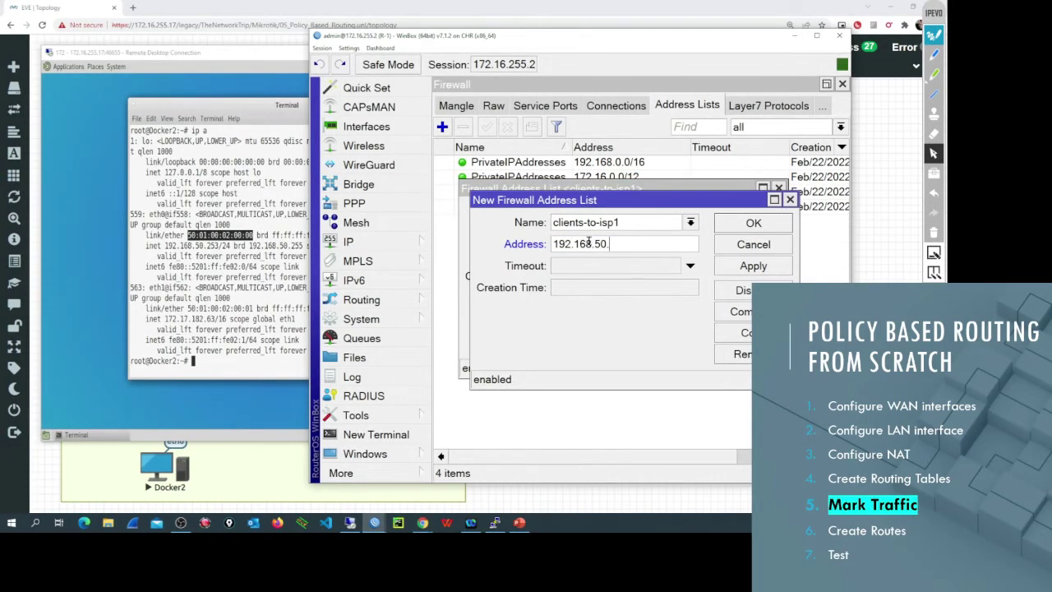
pyautogui.write('200')
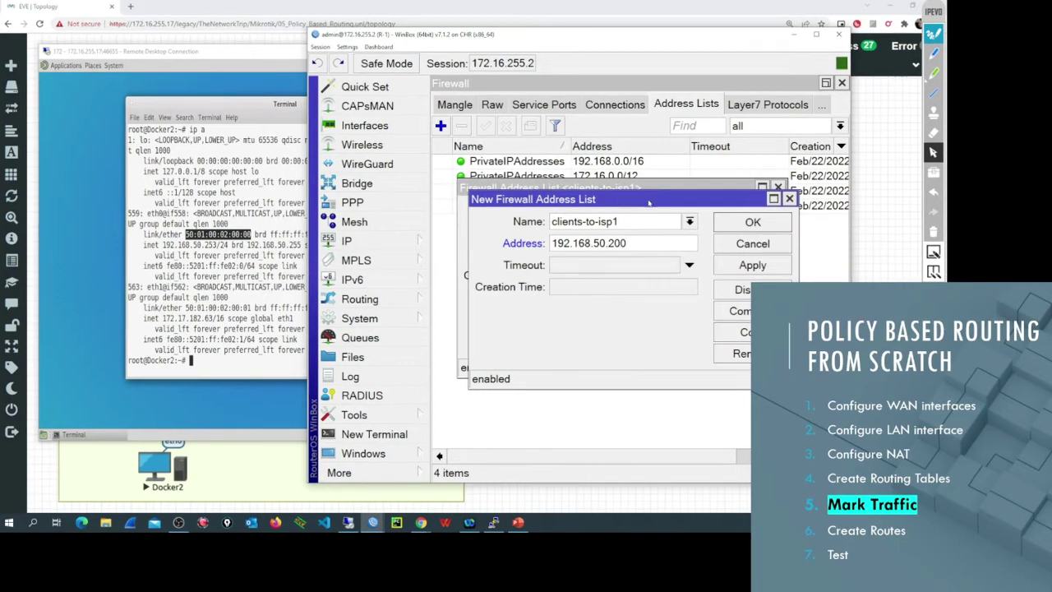
pyautogui.click(752, 264)
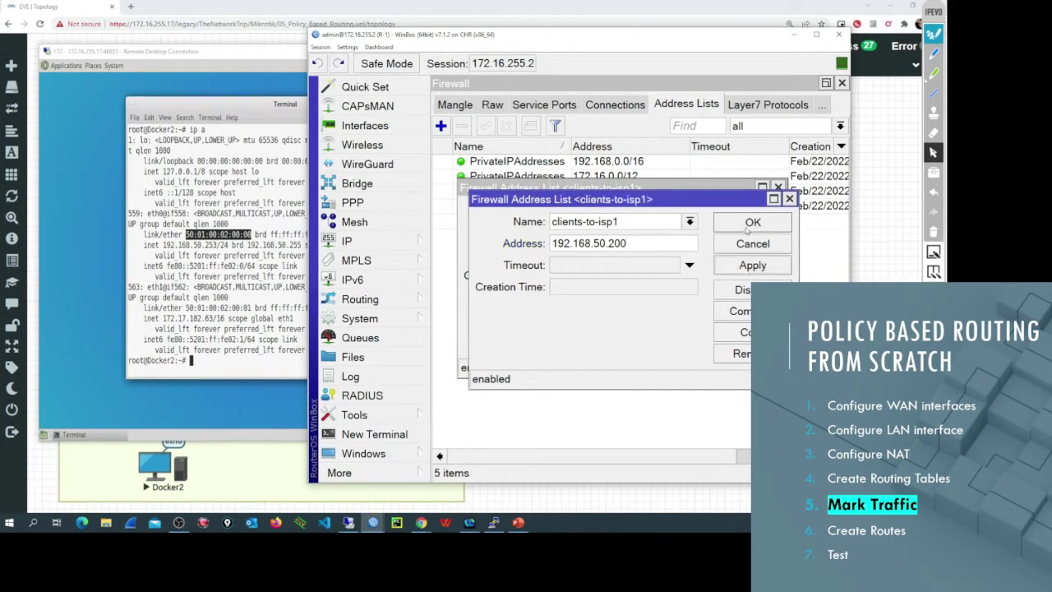
# Step: Copy the entry again, set the address range 192.168.50.10-192.168.50.50 for clients-to-isp1, and save it
pyautogui.click(731, 332)
pyautogui.moveTo(640, 255); pyautogui.dragTo(566, 255)
pyautogui.write('92.16')
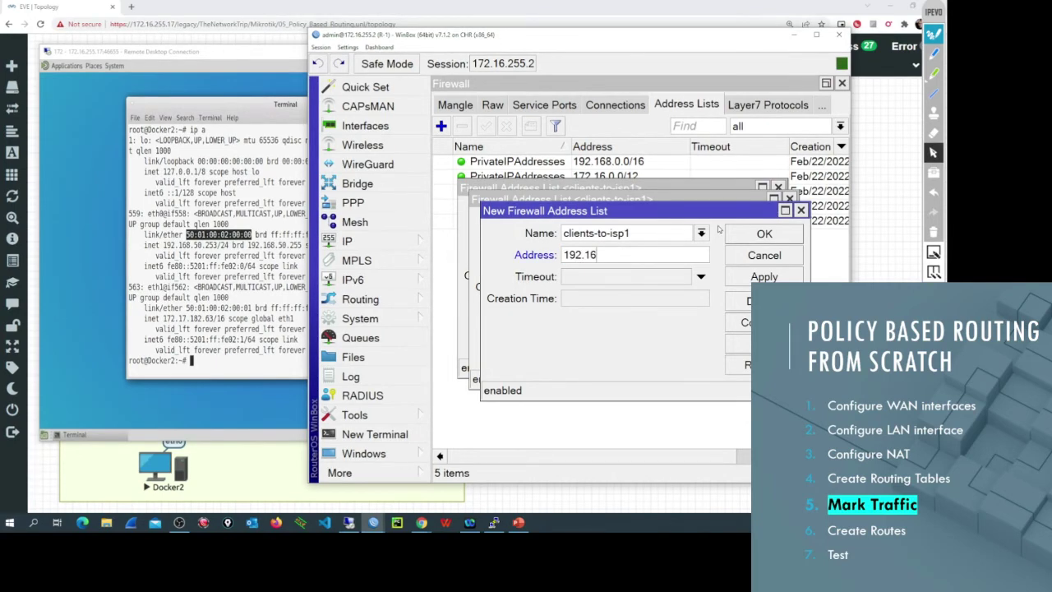
pyautogui.write('8.')
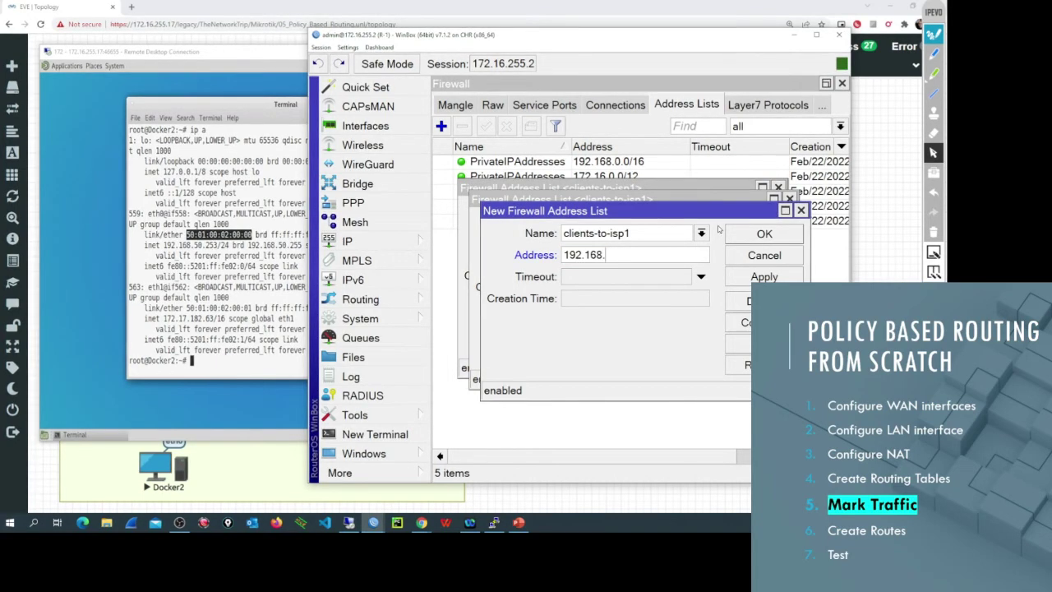
pyautogui.write('50.10')
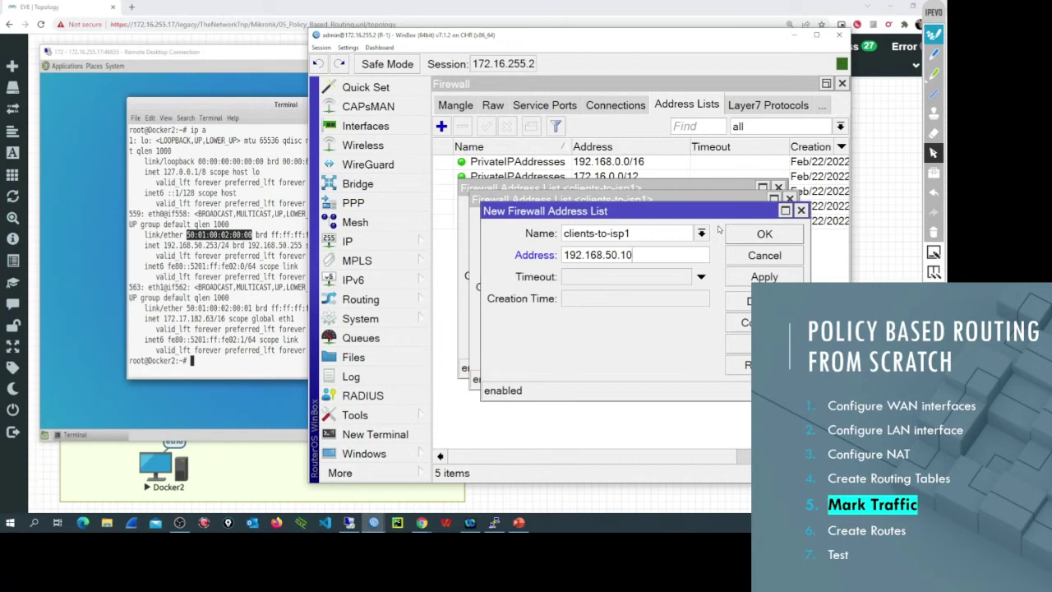
pyautogui.write('-192.168.50.')
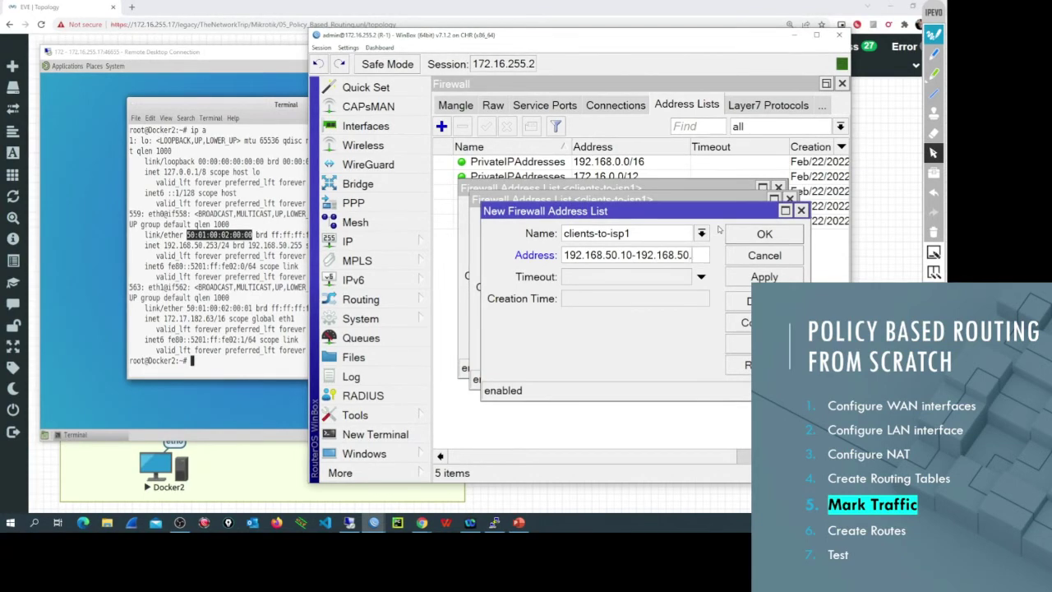
pyautogui.write('50')
pyautogui.press('Return')
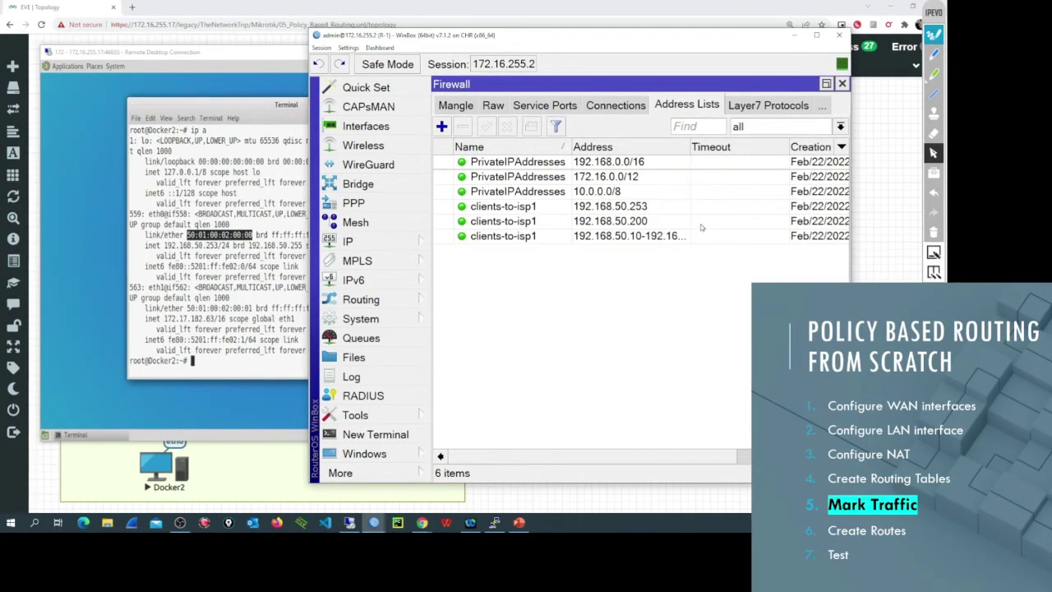
# Step: Review the three clients-to-isp1 address list entries and the source address list in the mangle rule that references them
pyautogui.click(564, 211)
pyautogui.hotkey('shift', 'Down')
pyautogui.hotkey('shift', 'Down')
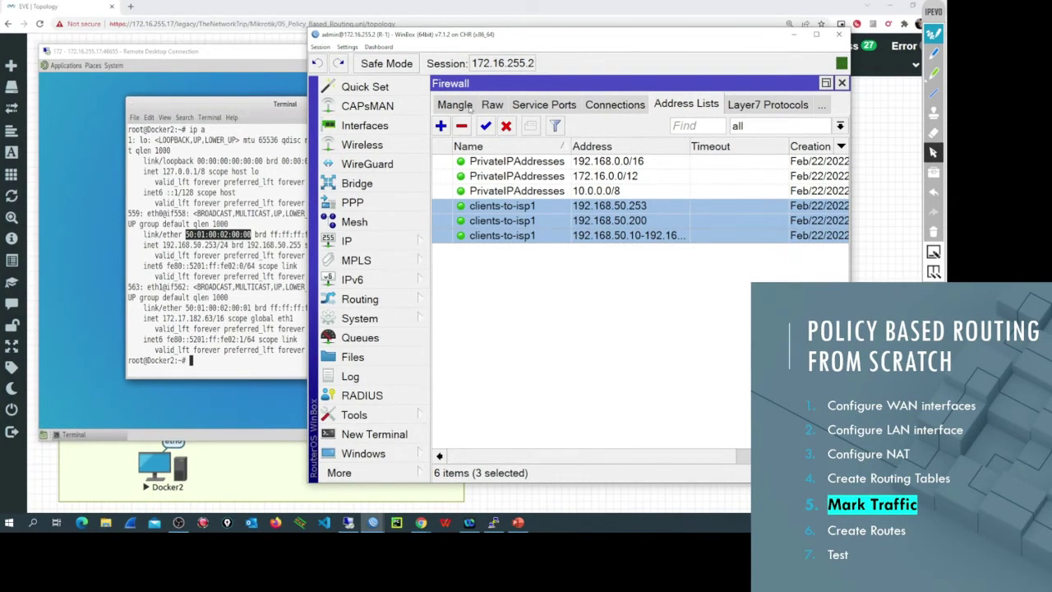
pyautogui.click(454, 104)
pyautogui.doubleClick(527, 164)
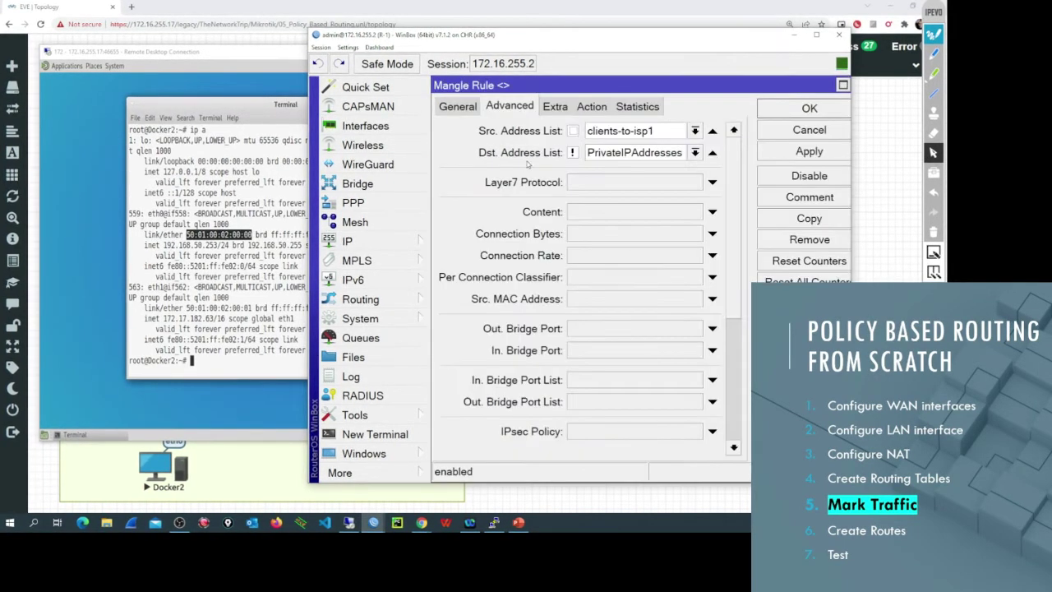
pyautogui.moveTo(657, 131); pyautogui.dragTo(568, 135)
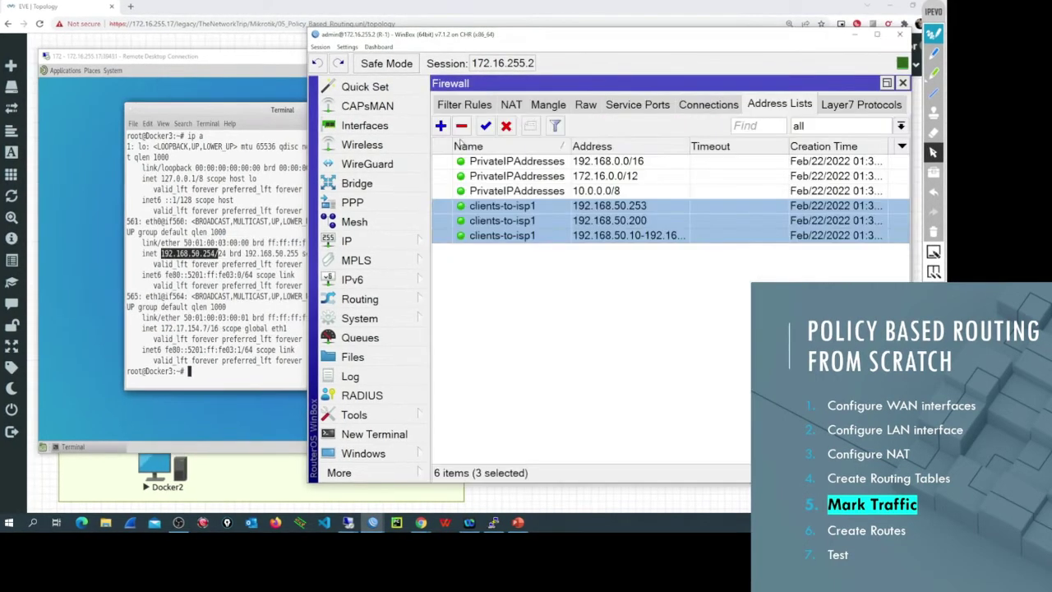
# Step: Add a firewall address list entry named clients-to-isp2 with the address 192.168.50.254
pyautogui.click(440, 126)
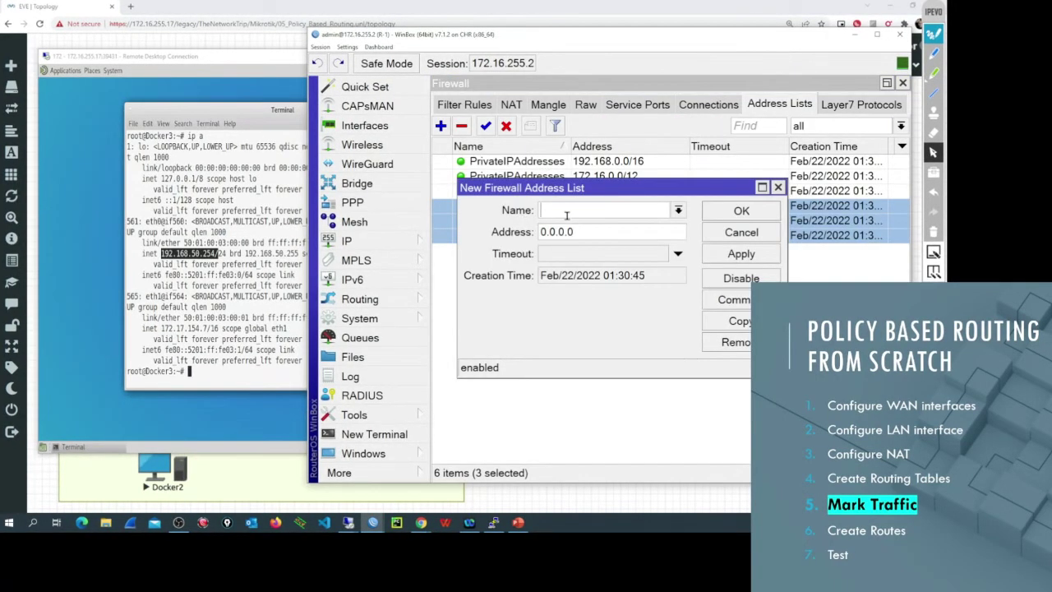
pyautogui.click(679, 211)
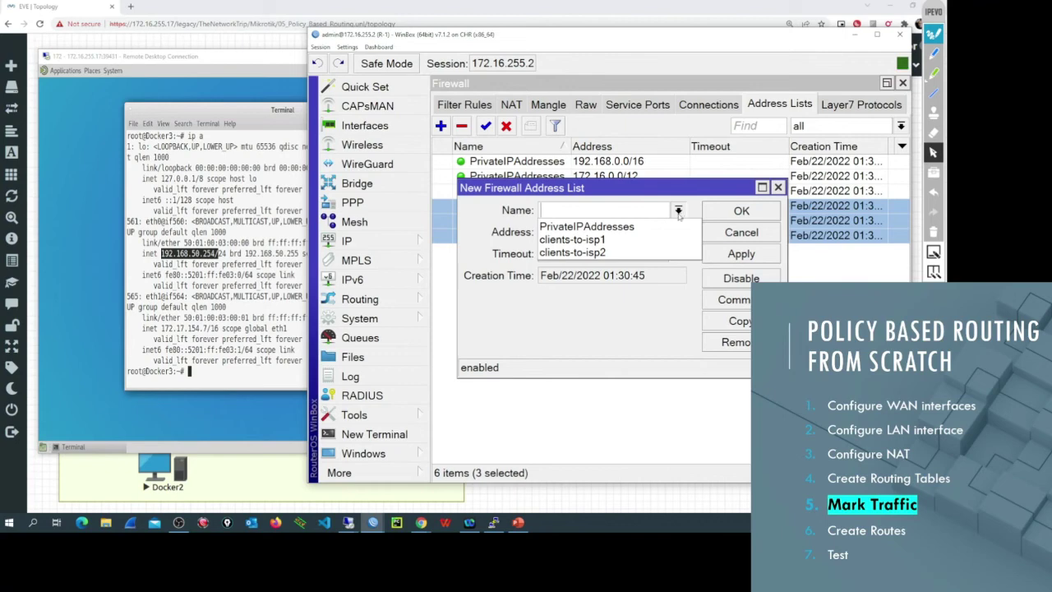
pyautogui.click(580, 253)
pyautogui.doubleClick(567, 232)
pyautogui.write('192')
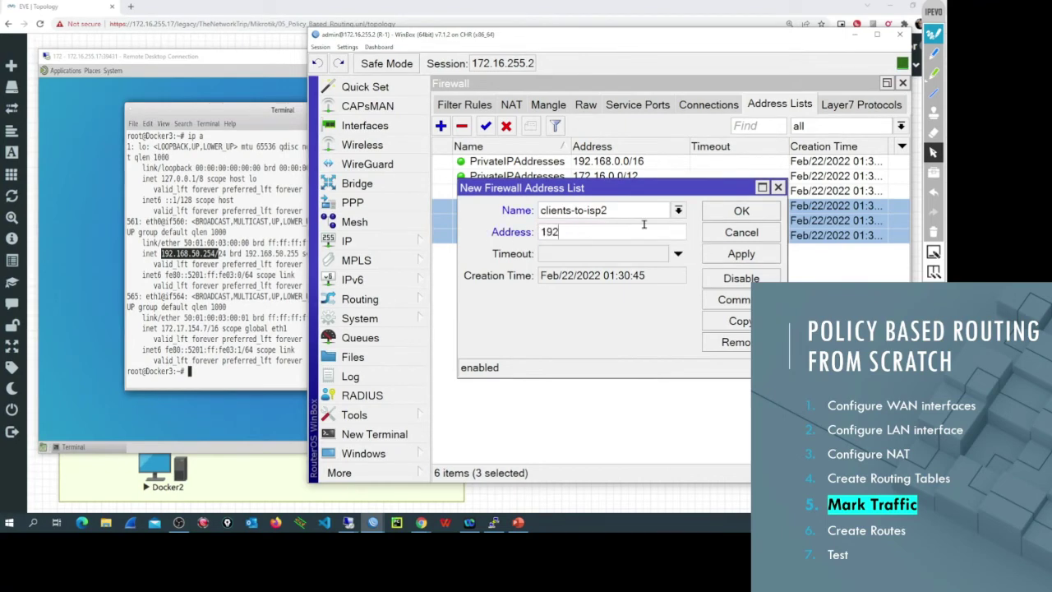
pyautogui.write('.168.50.254')
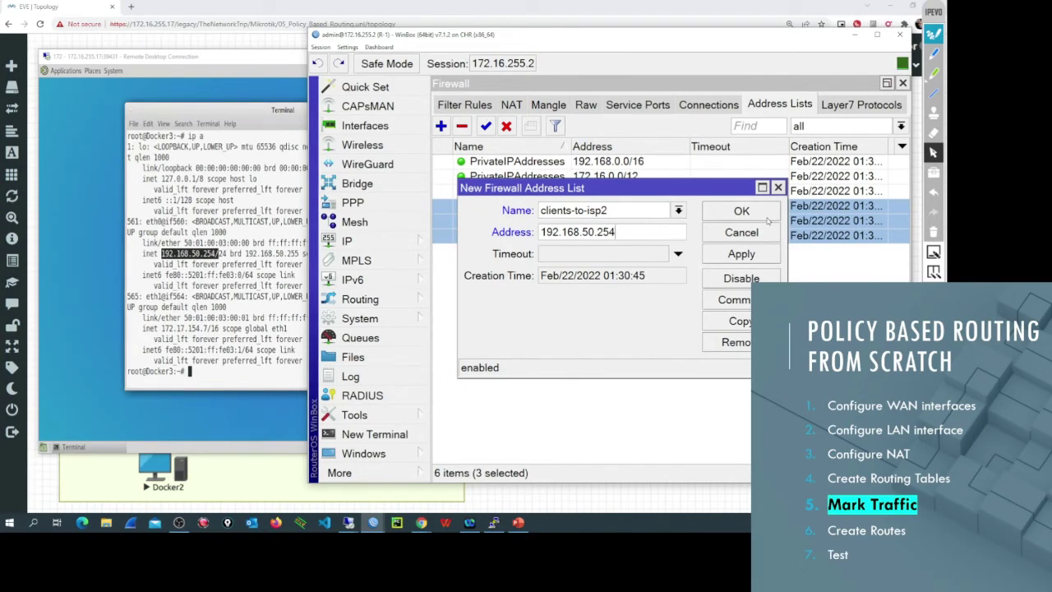
pyautogui.click(742, 212)
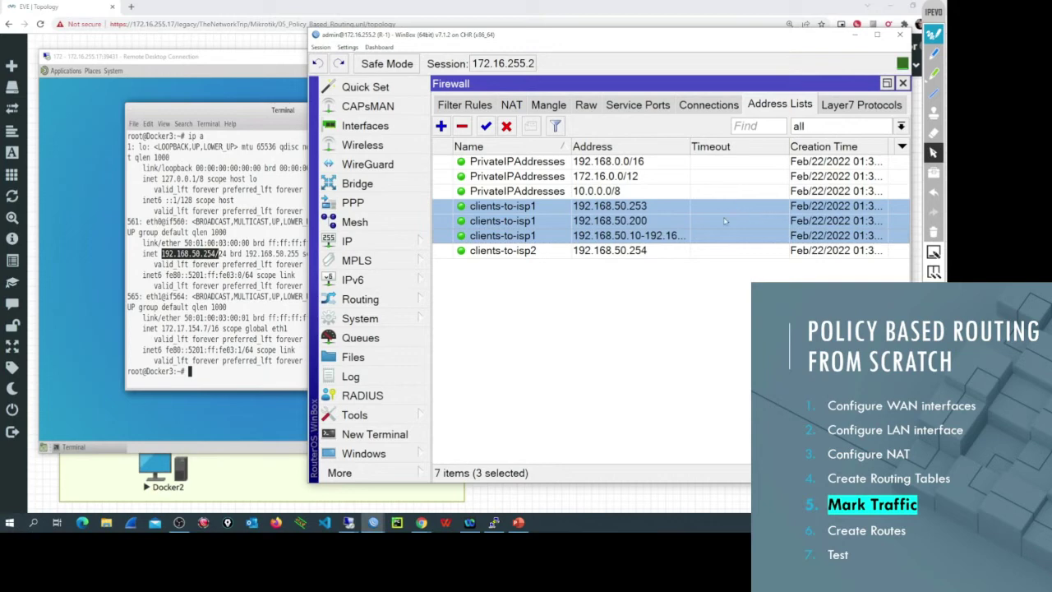
# Step: Review the clients-to-isp2 entry and the clients-to-isp1 entries in the firewall address lists
pyautogui.click(609, 253)
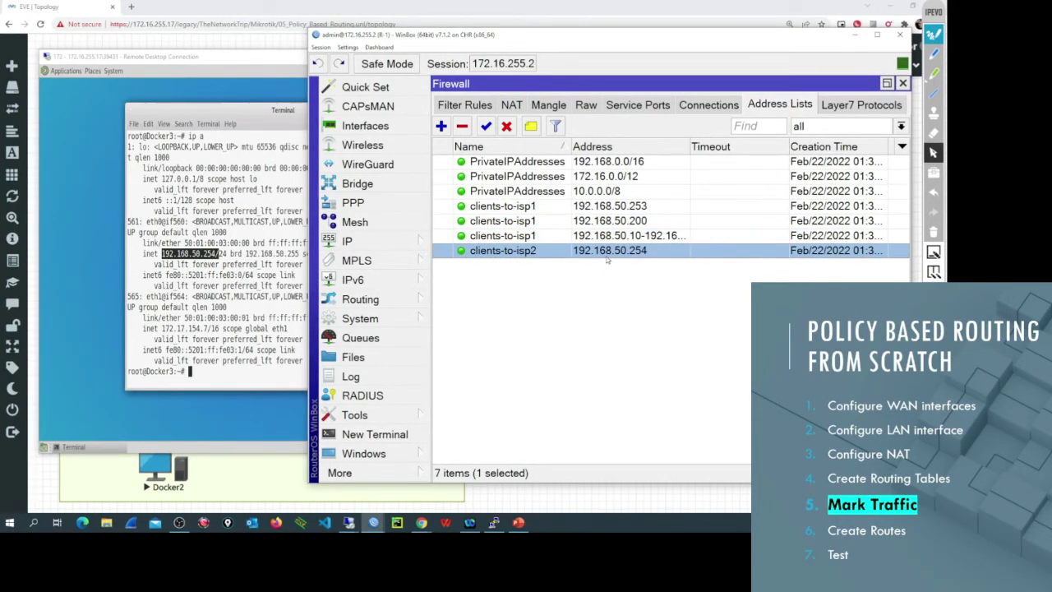
pyautogui.press('Up')
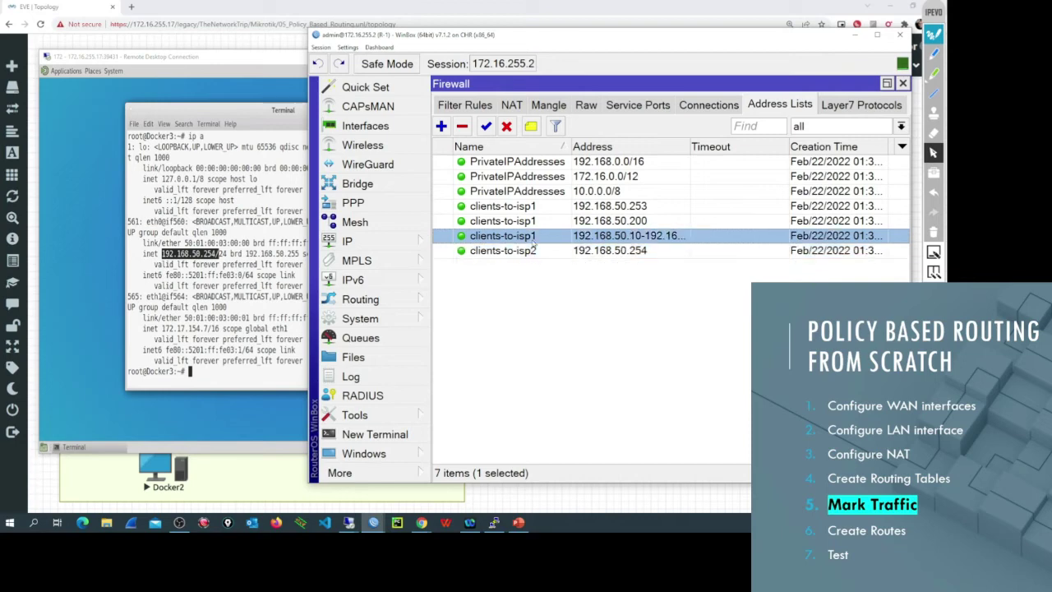
pyautogui.hotkey('shift', 'Up')
pyautogui.hotkey('shift', 'Up')
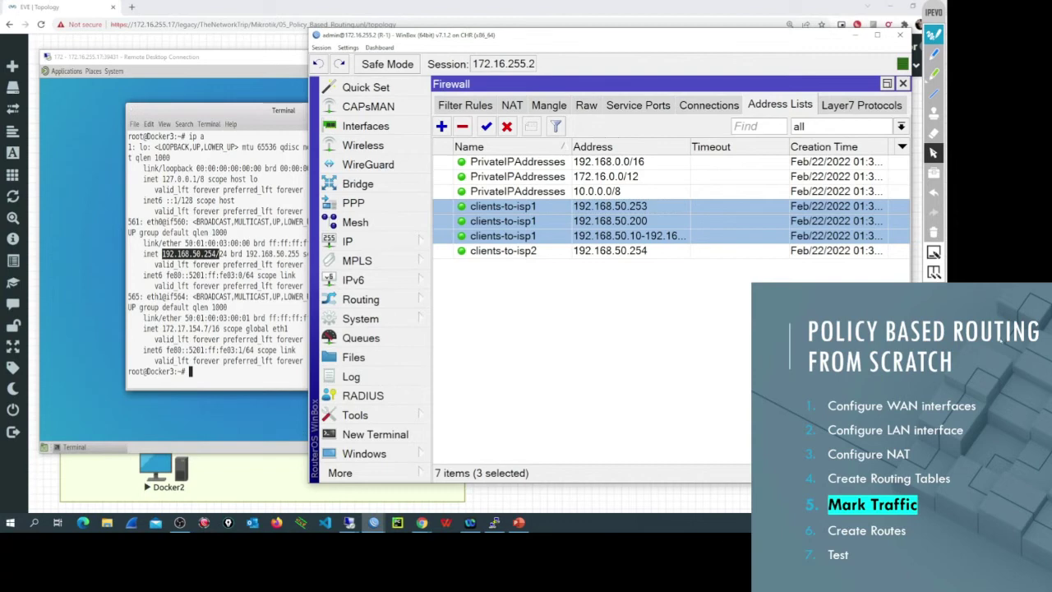
pyautogui.click(1000, 338)
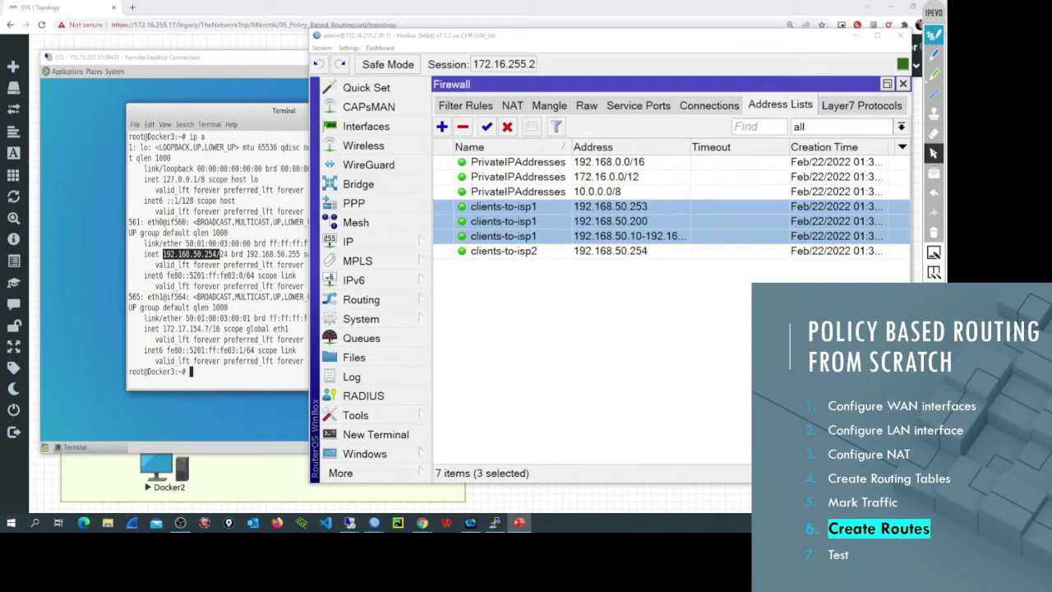
# Step: Open the IP route list and rearrange the windows to uncover the network topology diagram
pyautogui.click(398, 246)
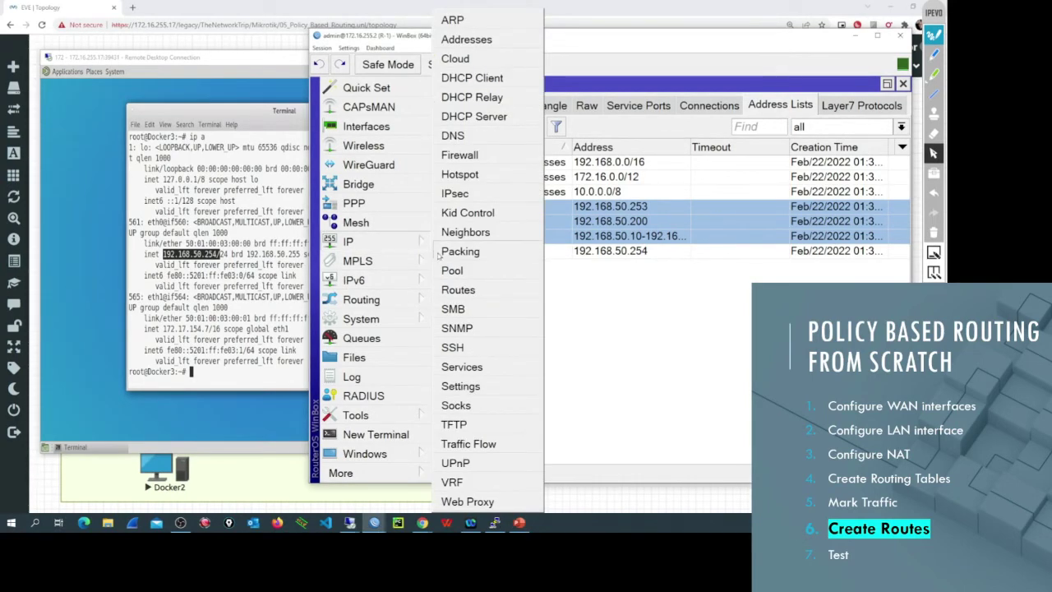
pyautogui.click(476, 290)
pyautogui.click(294, 60)
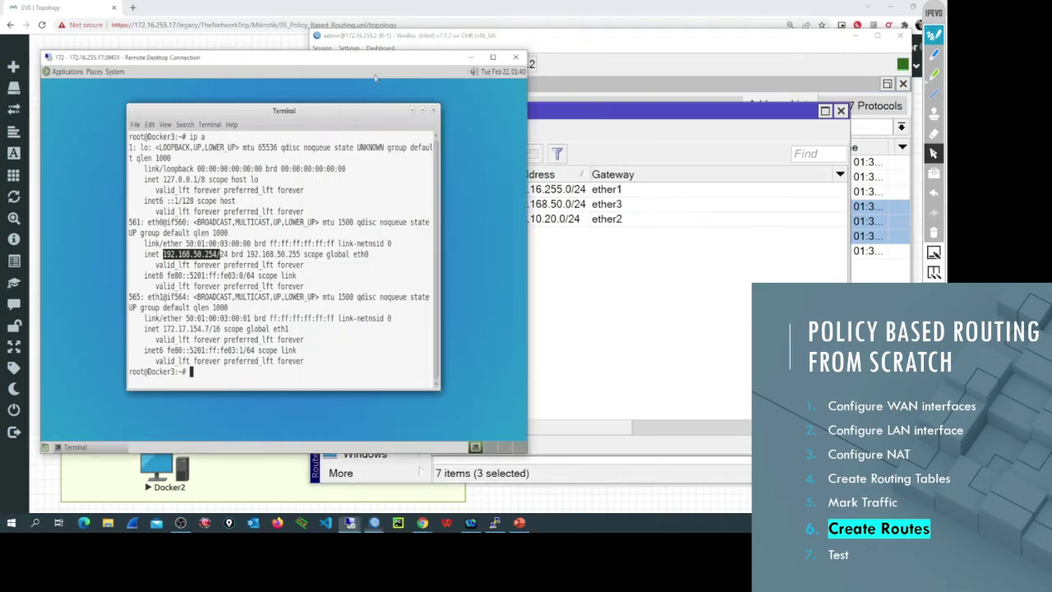
pyautogui.click(473, 57)
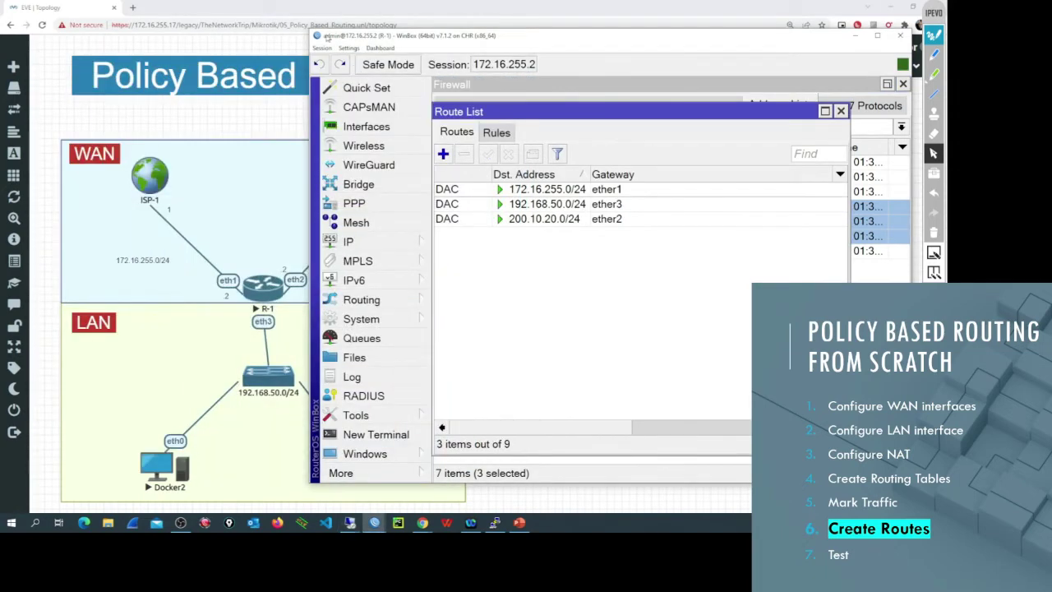
pyautogui.moveTo(332, 33); pyautogui.dragTo(447, 24)
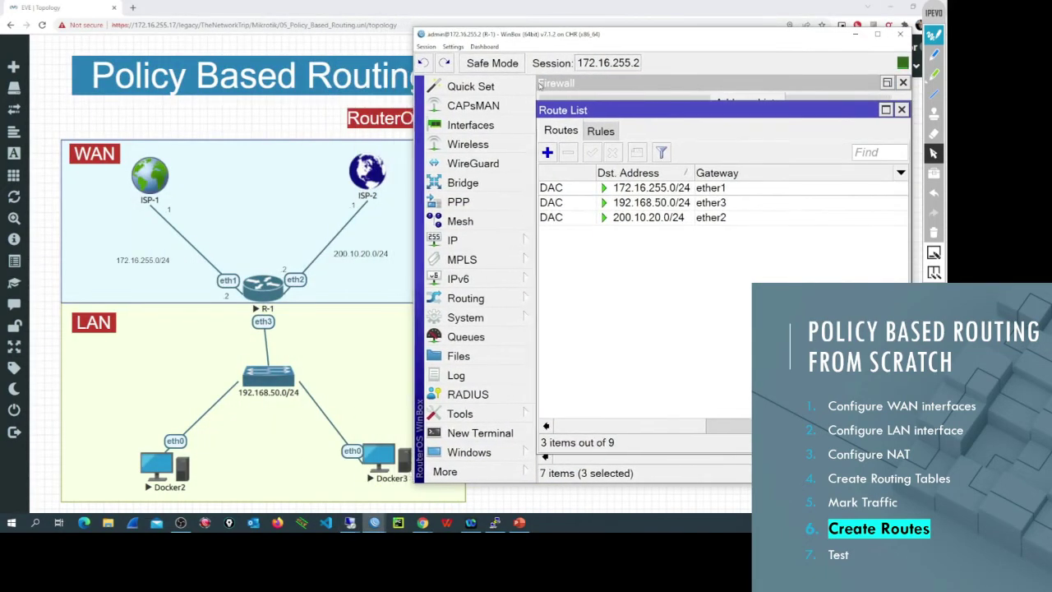
pyautogui.moveTo(576, 110); pyautogui.dragTo(573, 81)
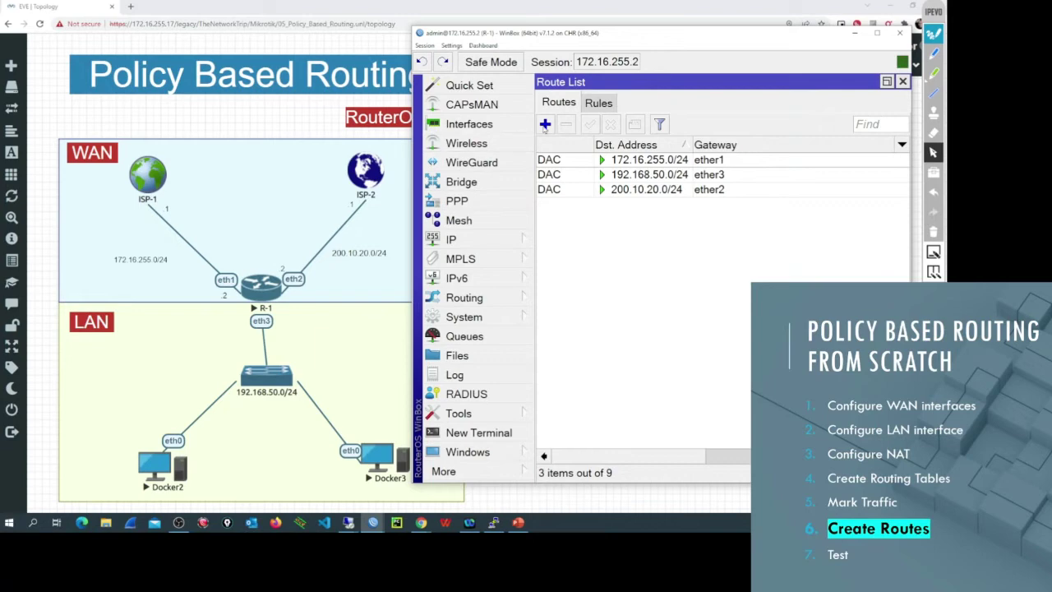
# Step: Create a new route for 0.0.0.0/0 with ISP-1's address 172.16.255.1 as the gateway
pyautogui.click(545, 124)
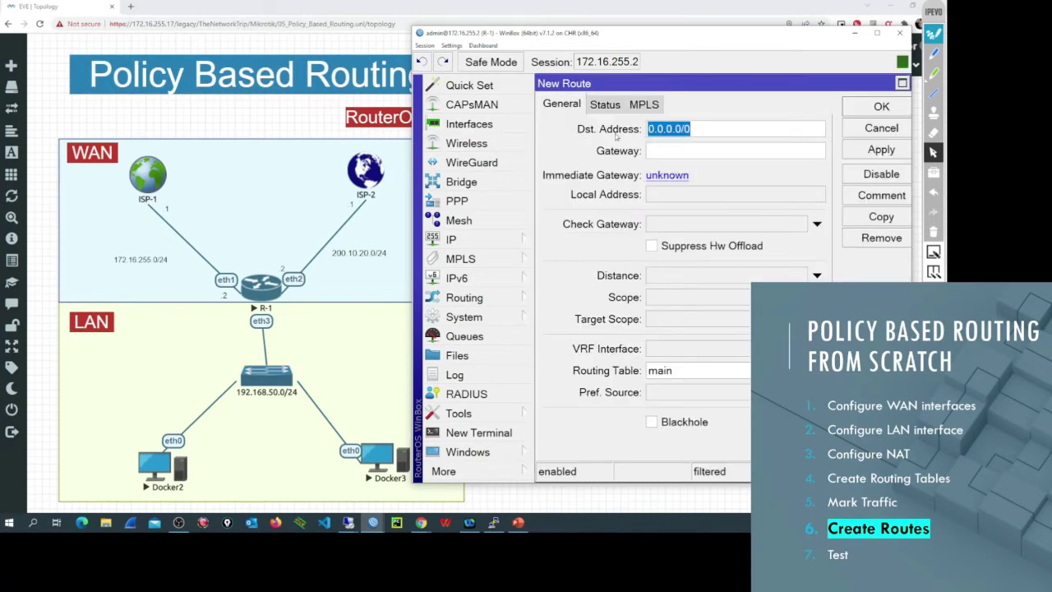
pyautogui.click(687, 151)
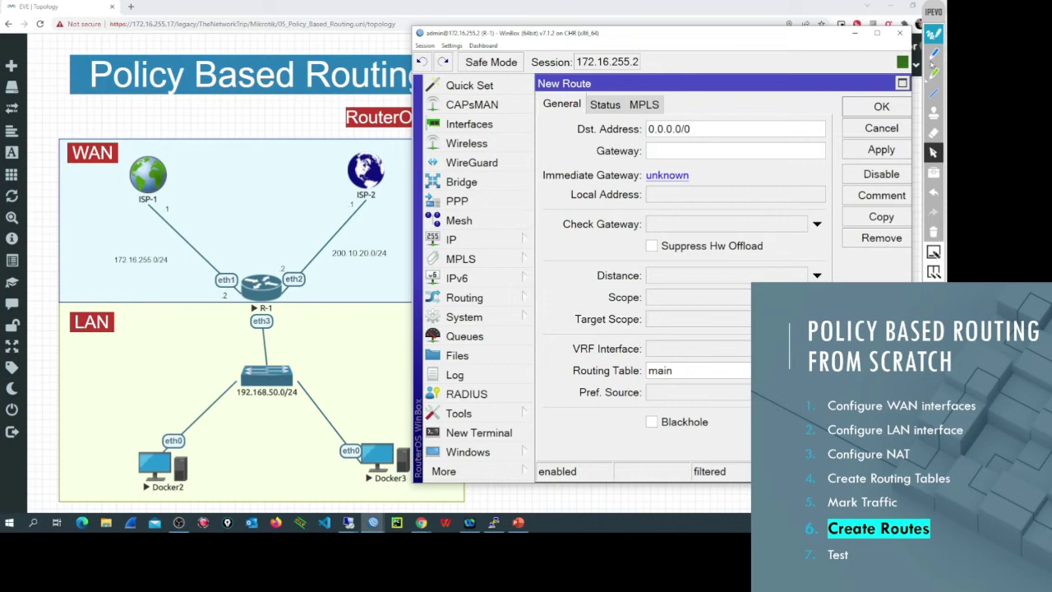
pyautogui.click(933, 53)
pyautogui.moveTo(172, 196)
pyautogui.mouseDown()
pyautogui.moveTo(128, 193)
pyautogui.moveTo(168, 196)
pyautogui.mouseUp()
pyautogui.moveTo(197, 277)
pyautogui.mouseDown()
pyautogui.moveTo(95, 282)
pyautogui.moveTo(197, 278)
pyautogui.mouseUp()
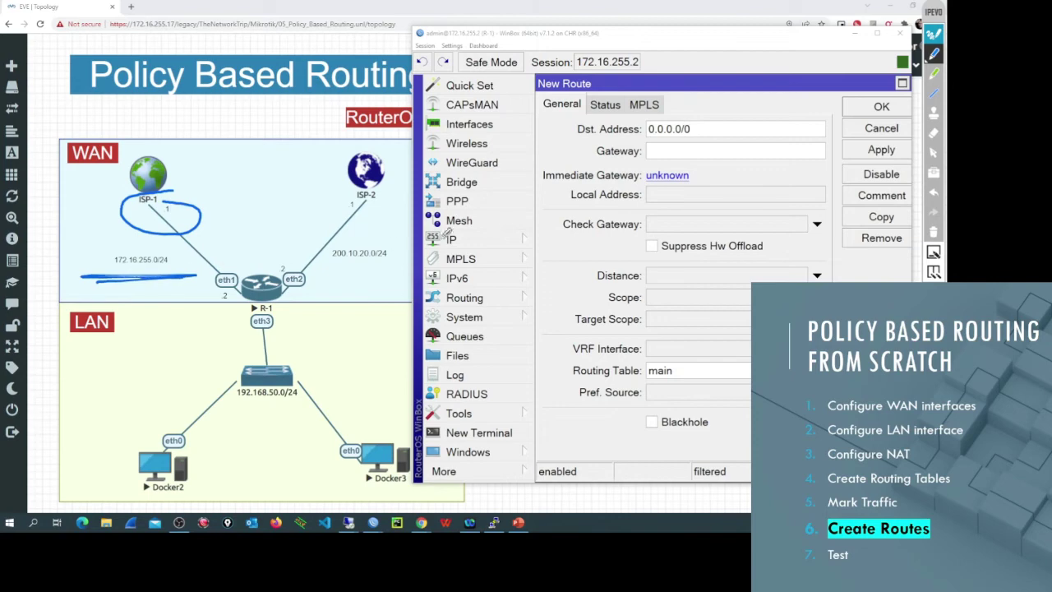
pyautogui.click(933, 153)
pyautogui.click(727, 151)
pyautogui.write('17')
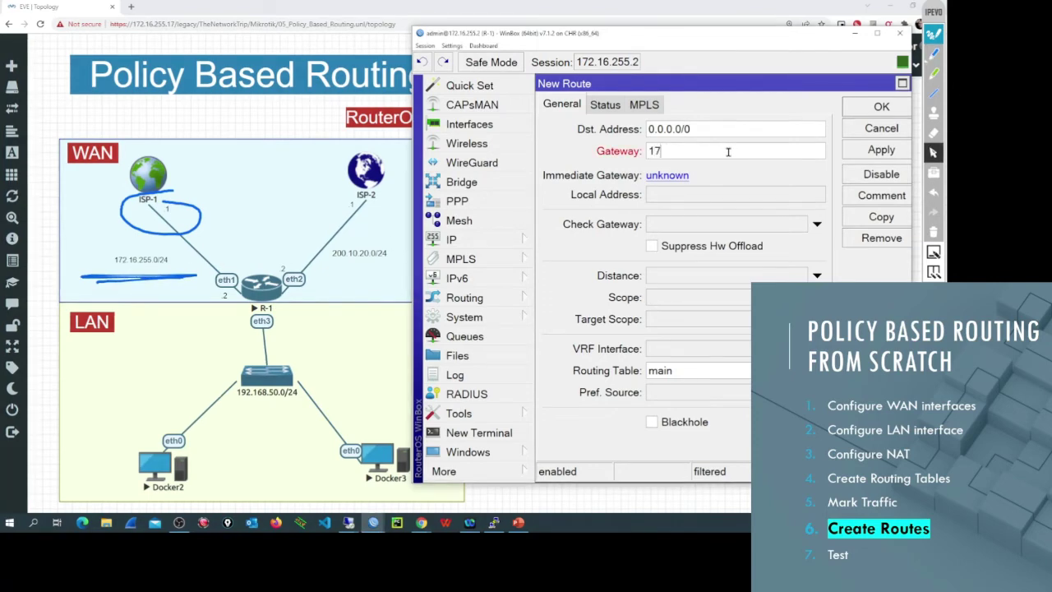
pyautogui.write('2.16.25')
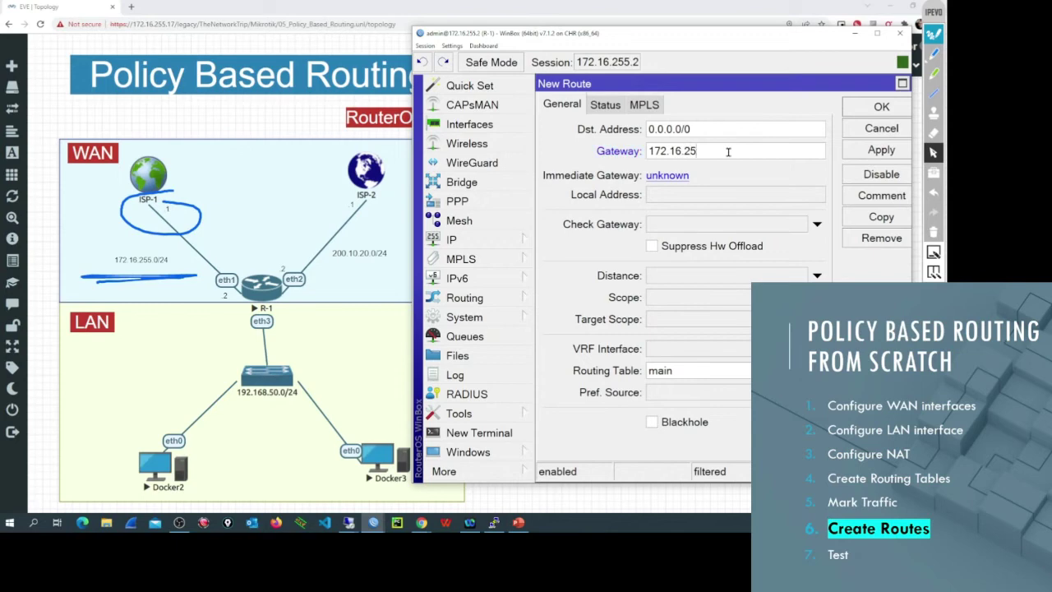
pyautogui.write('5.1')
# Step: Assign the new route to the to-isp1 routing table and save it
pyautogui.click(933, 53)
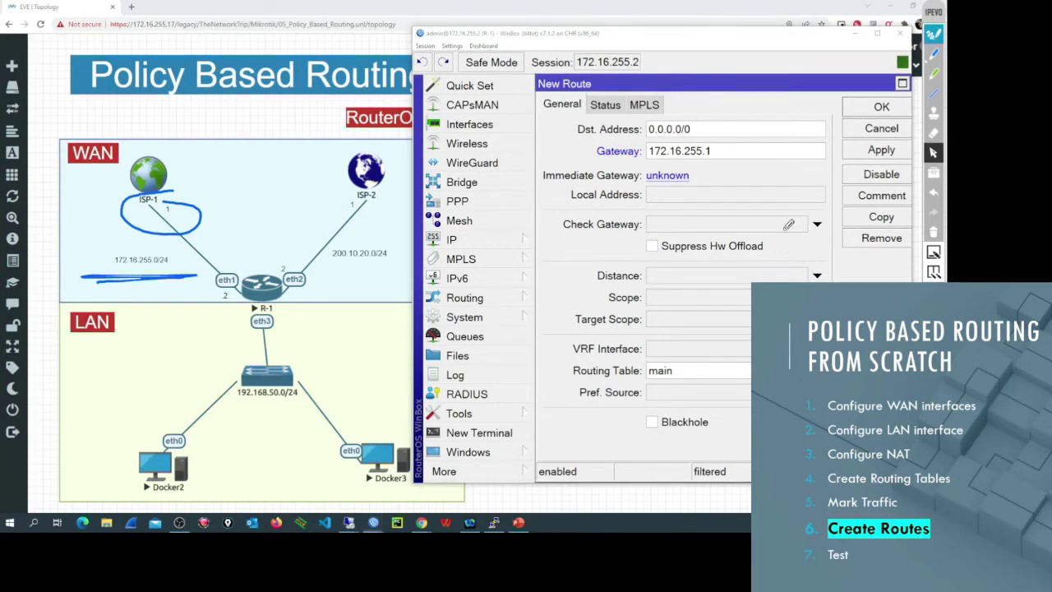
pyautogui.moveTo(548, 362)
pyautogui.mouseDown()
pyautogui.moveTo(657, 341)
pyautogui.moveTo(780, 353)
pyautogui.moveTo(651, 396)
pyautogui.moveTo(571, 355)
pyautogui.mouseUp()
pyautogui.moveTo(725, 376)
pyautogui.mouseDown()
pyautogui.moveTo(697, 376)
pyautogui.moveTo(709, 381)
pyautogui.mouseUp()
pyautogui.click(941, 176)
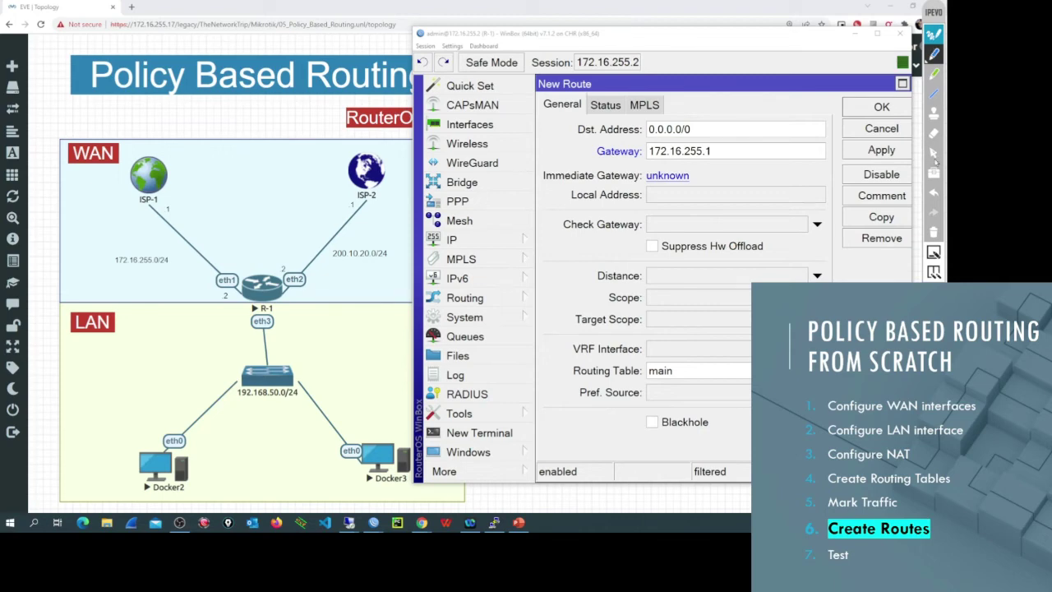
pyautogui.click(933, 155)
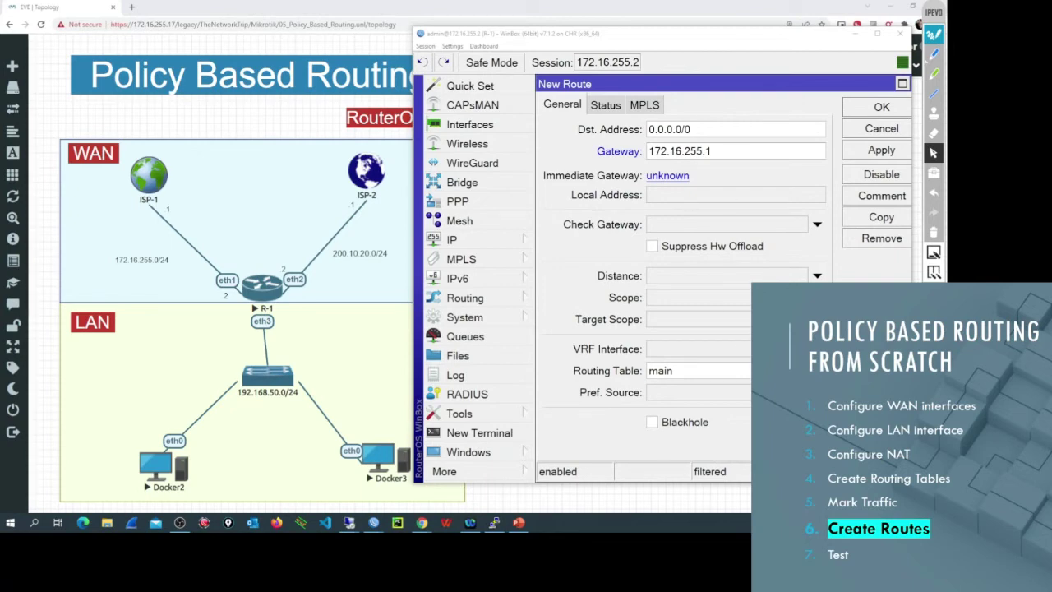
pyautogui.click(699, 370)
pyautogui.click(680, 396)
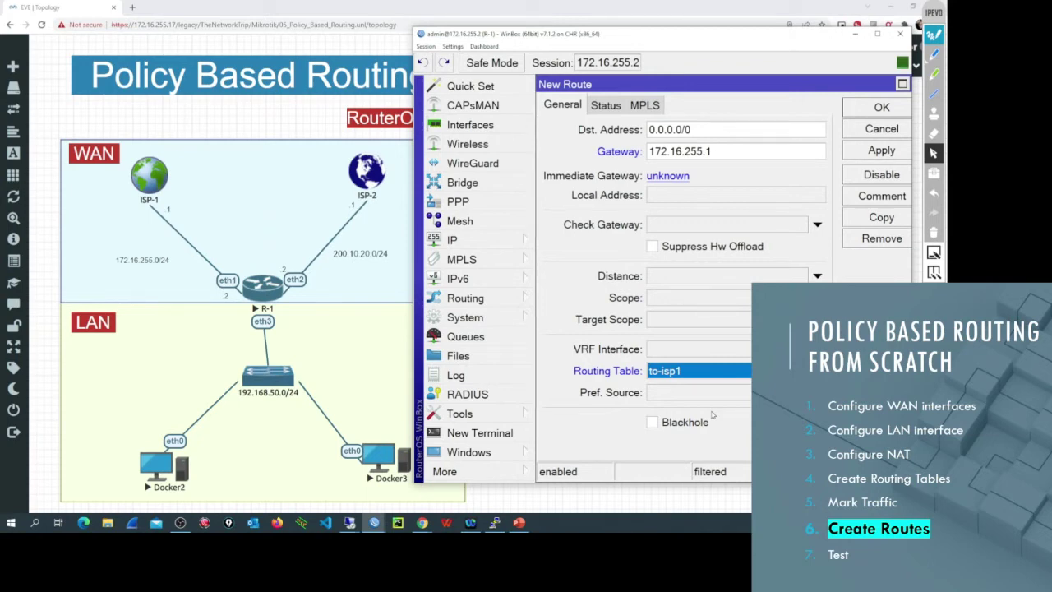
pyautogui.click(869, 152)
pyautogui.click(879, 110)
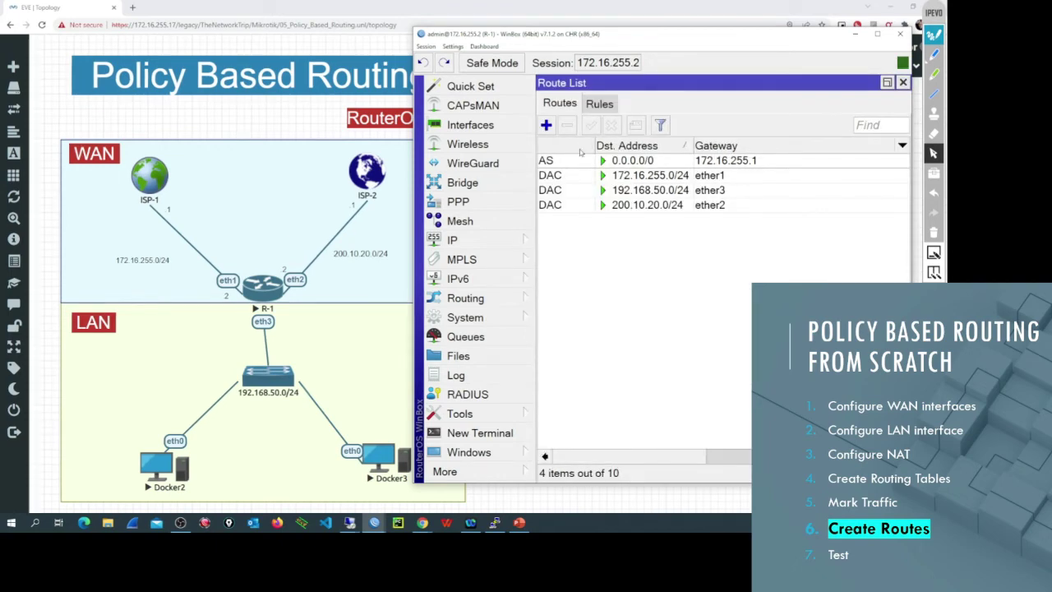
# Step: Add the comment PBR ISP1 to the route via 172.16.255.1 and open a new route
pyautogui.click(584, 160)
pyautogui.click(635, 125)
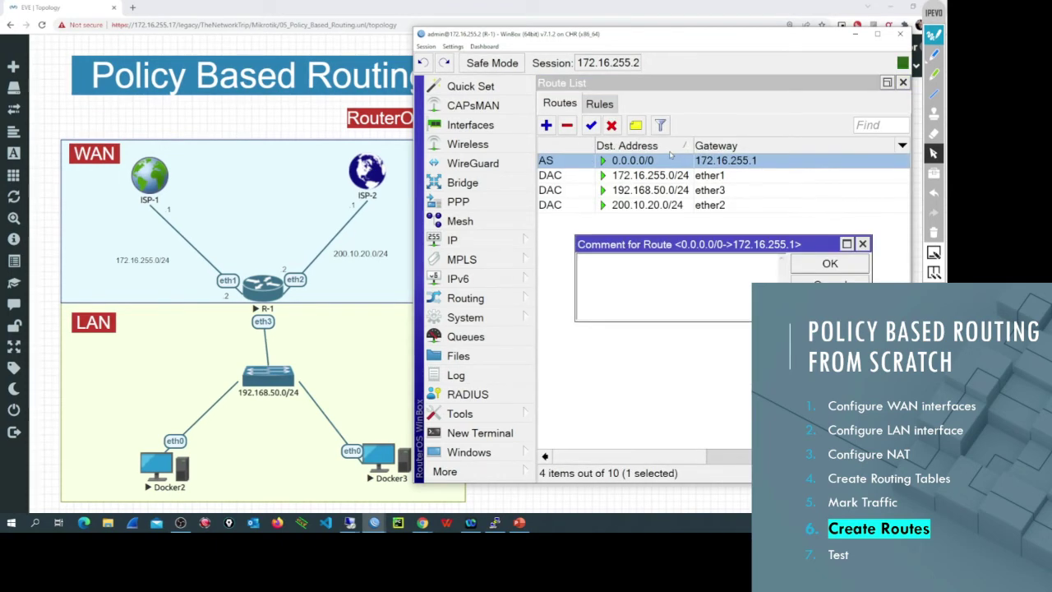
pyautogui.write('PBR')
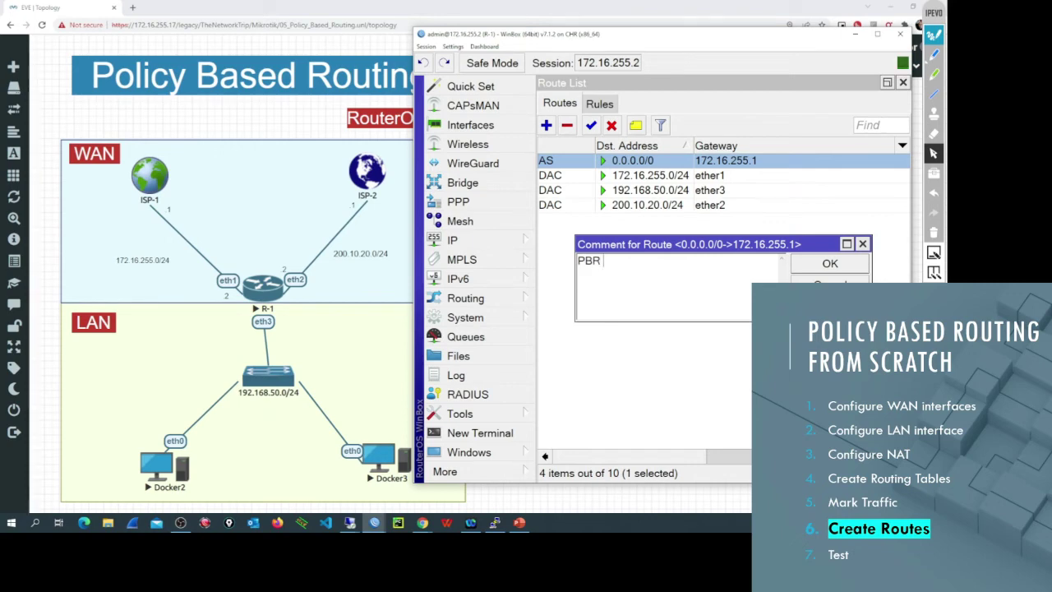
pyautogui.write(' ISP1')
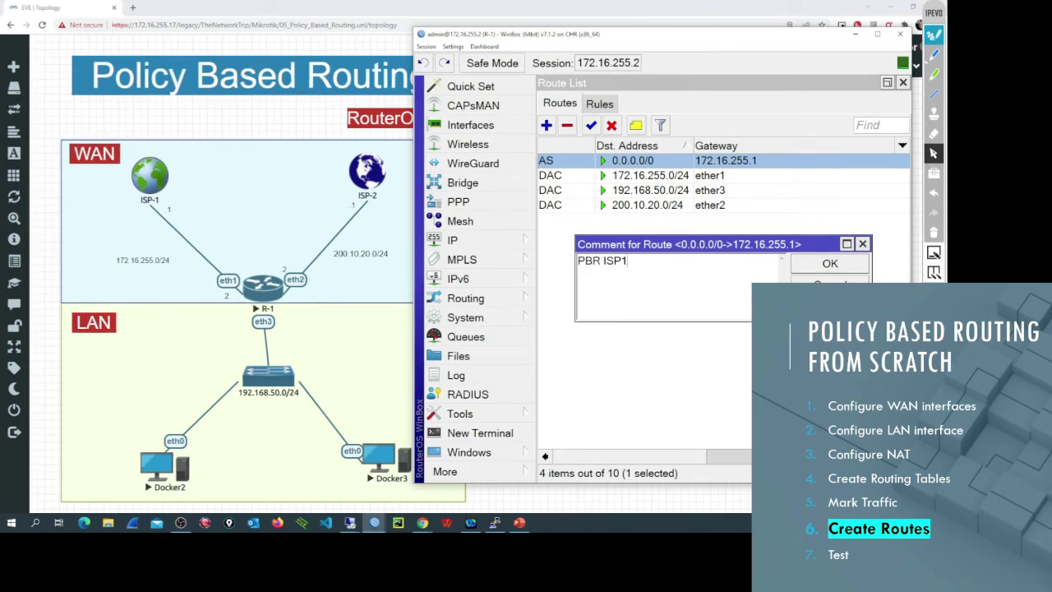
pyautogui.press('Return')
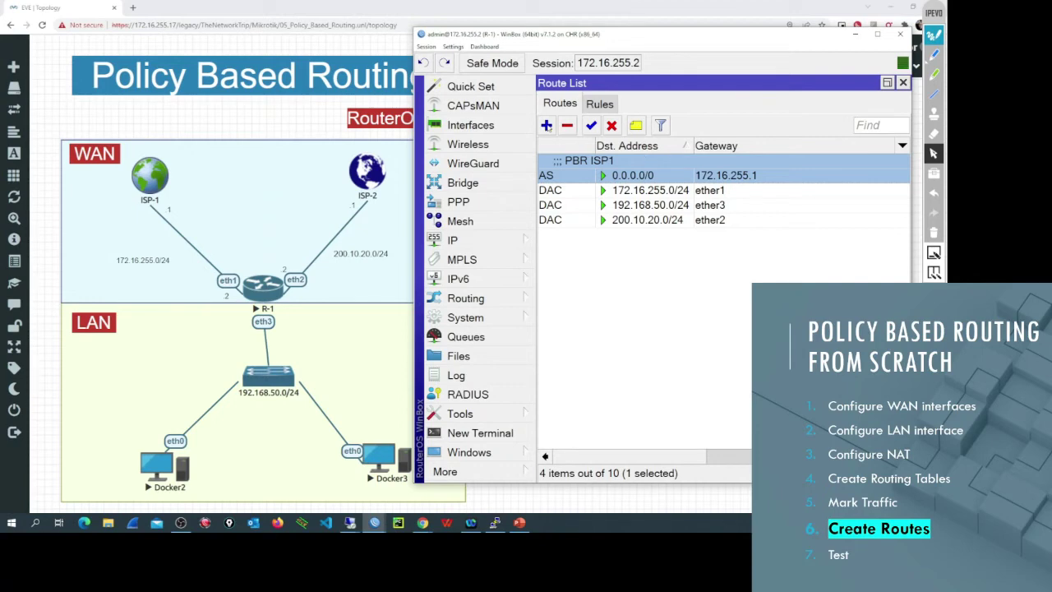
pyautogui.click(547, 126)
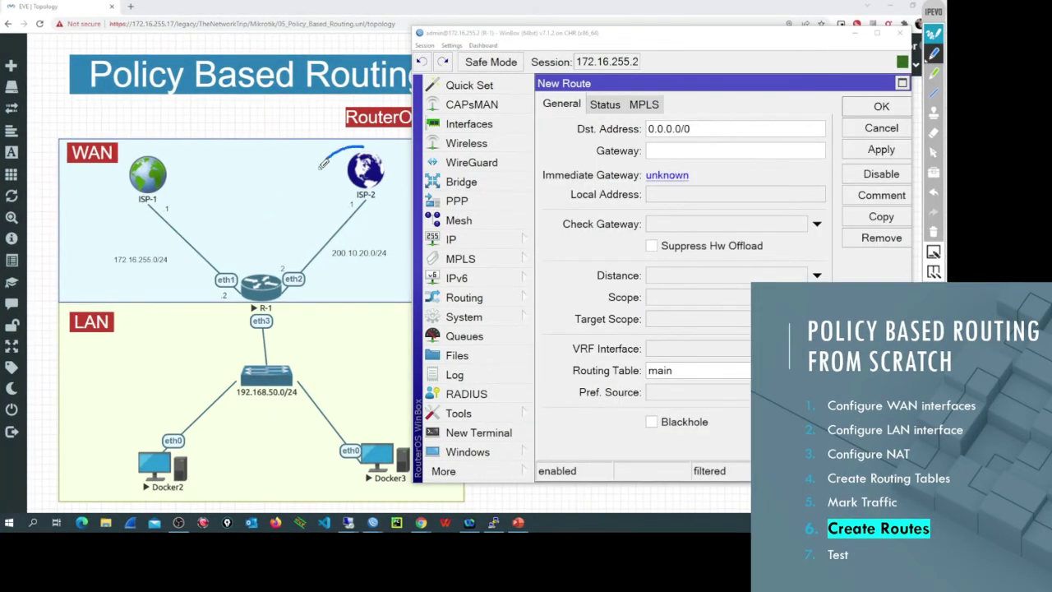
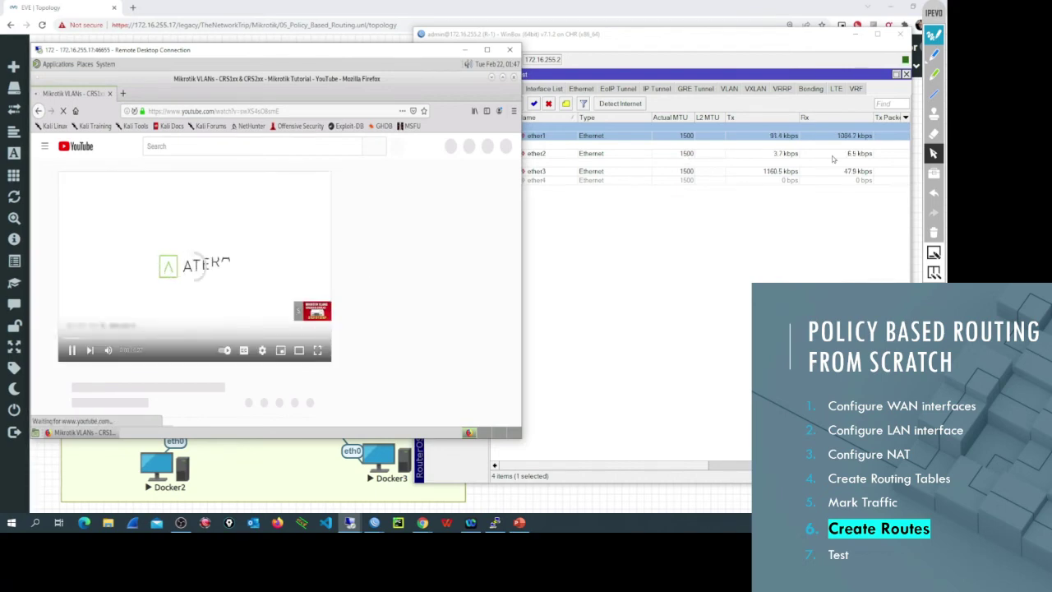
# Step: Check the traffic on ether1 in the interface list and minimize the client's remote desktop window
pyautogui.click(563, 137)
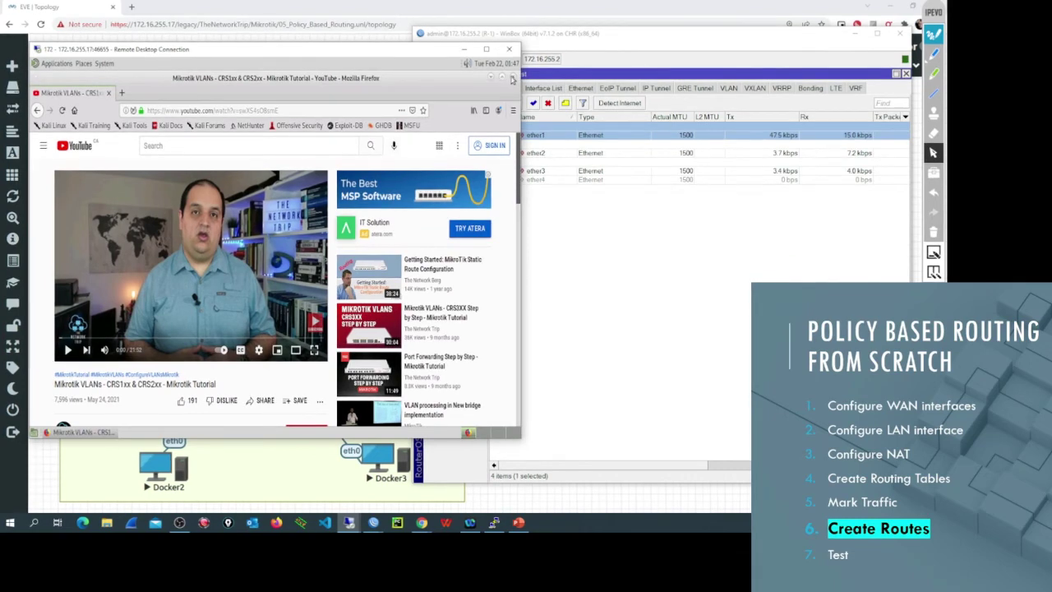
pyautogui.click(464, 49)
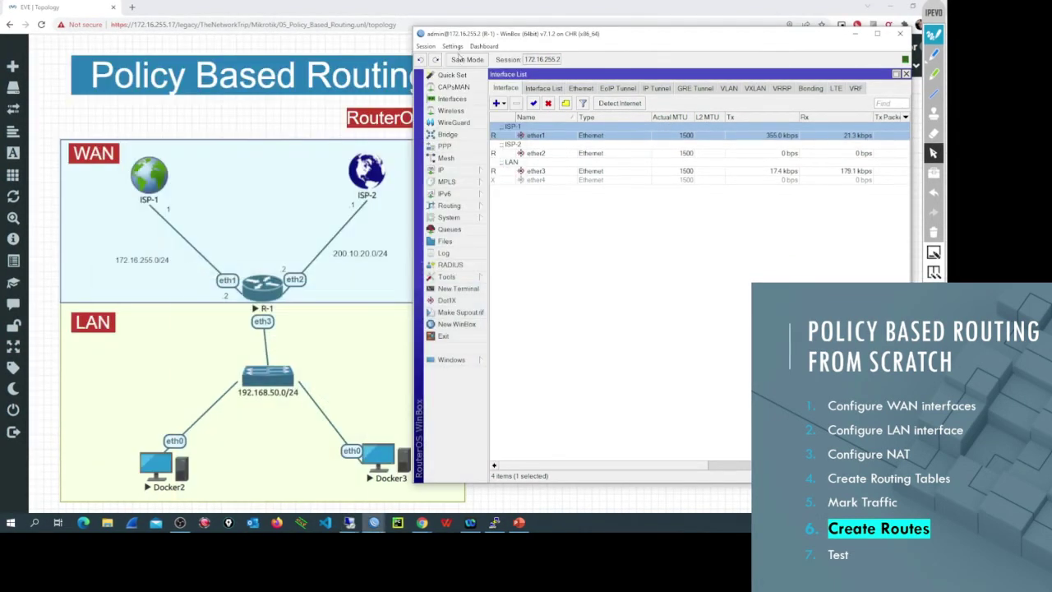
# Step: Switch to the other client's remote desktop with mikrotik.com loading and inspect ether2's traffic details on the router
pyautogui.moveTo(354, 520)
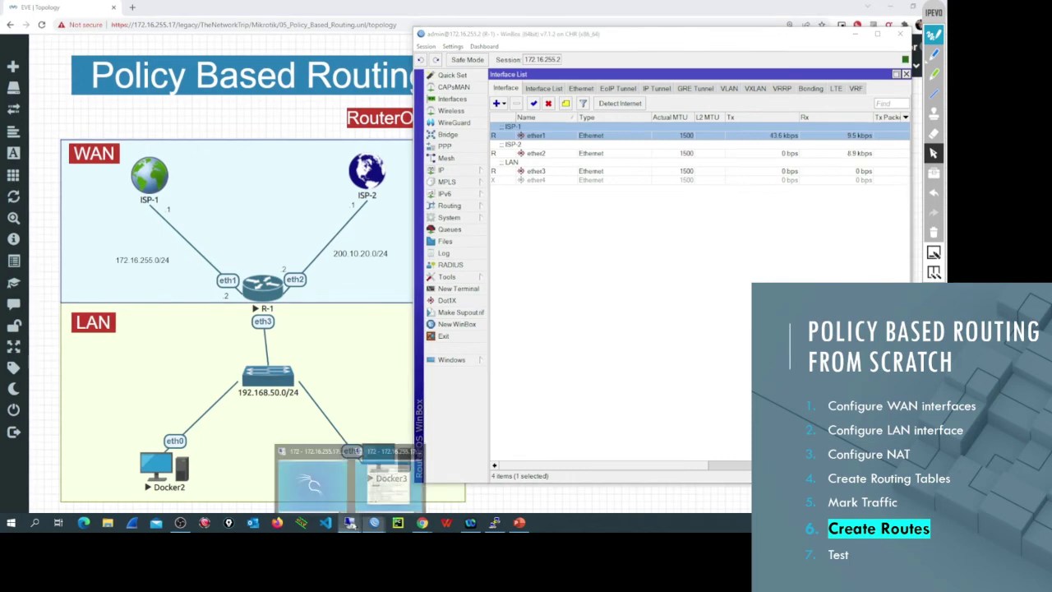
pyautogui.click(379, 498)
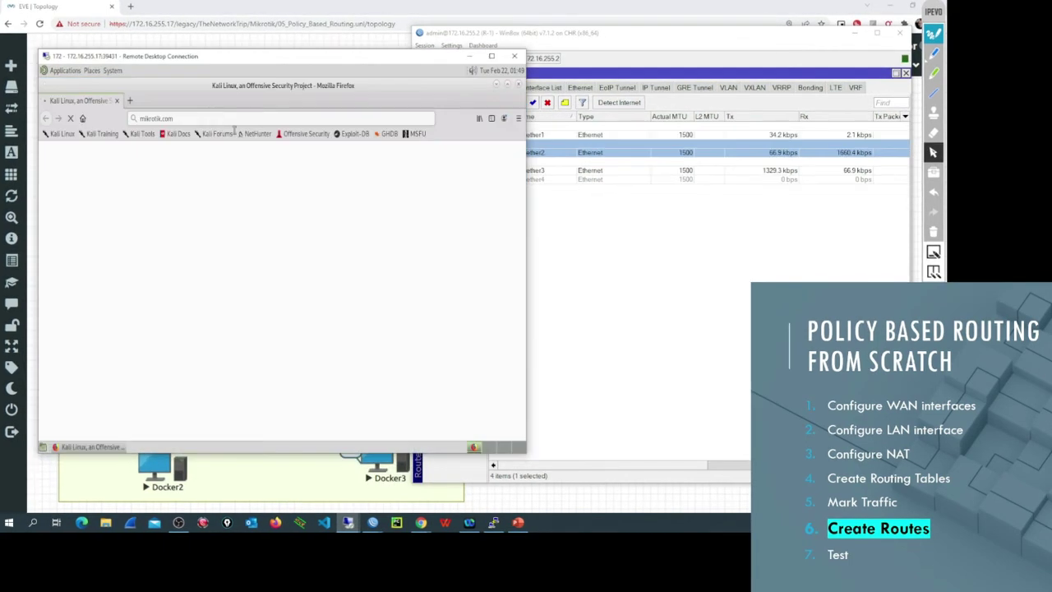
pyautogui.click(847, 158)
pyautogui.doubleClick(846, 158)
pyautogui.moveTo(666, 92); pyautogui.dragTo(655, 222)
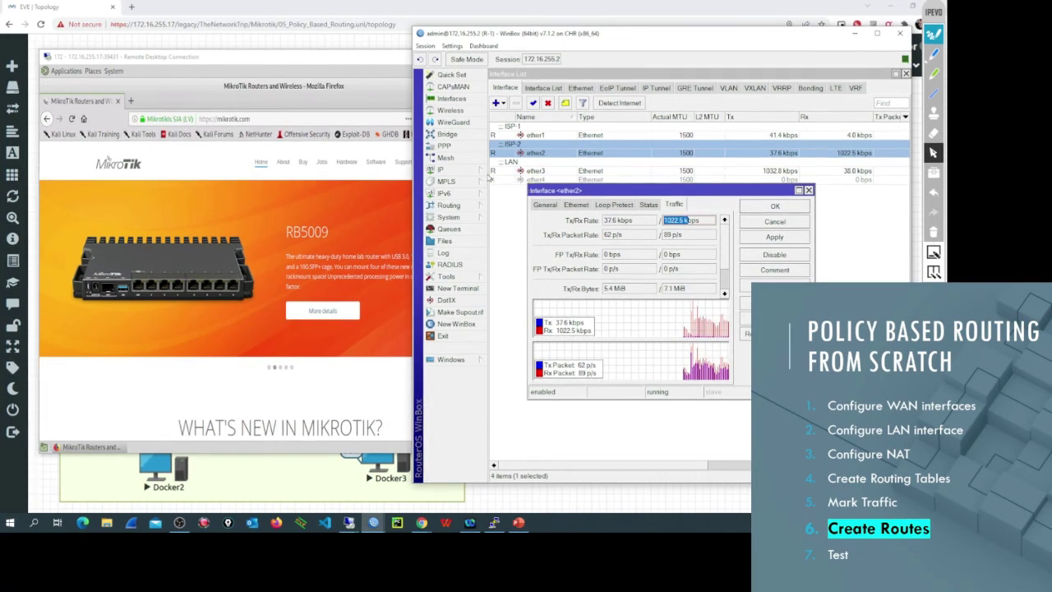
# Step: In the IP route list, copy the PBR ISP1 route into a new route with distance 2 and gateway 200.10.20.1, and apply it
pyautogui.click(440, 169)
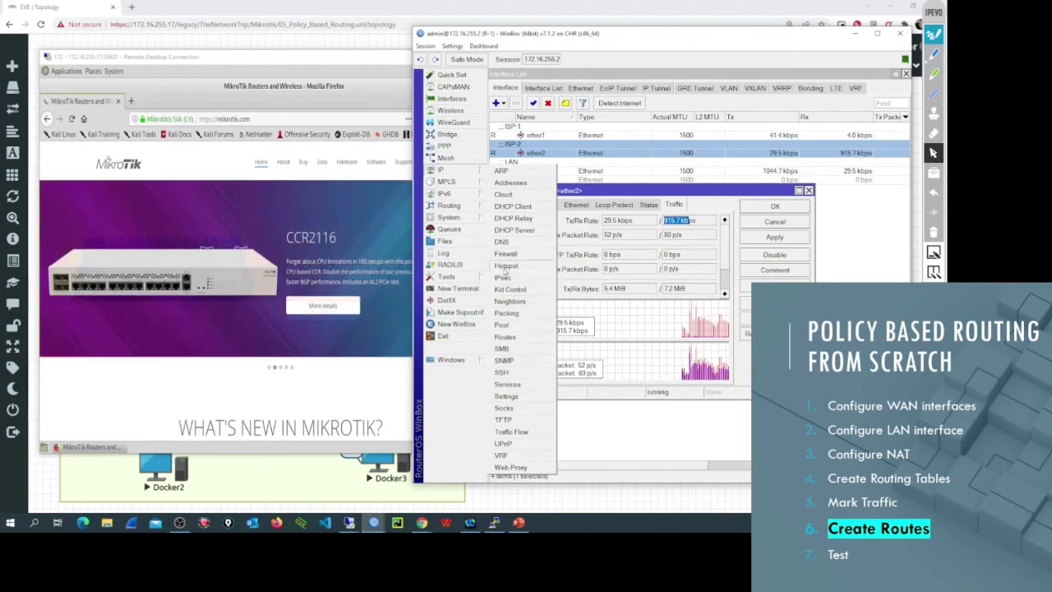
pyautogui.click(521, 338)
pyautogui.click(544, 136)
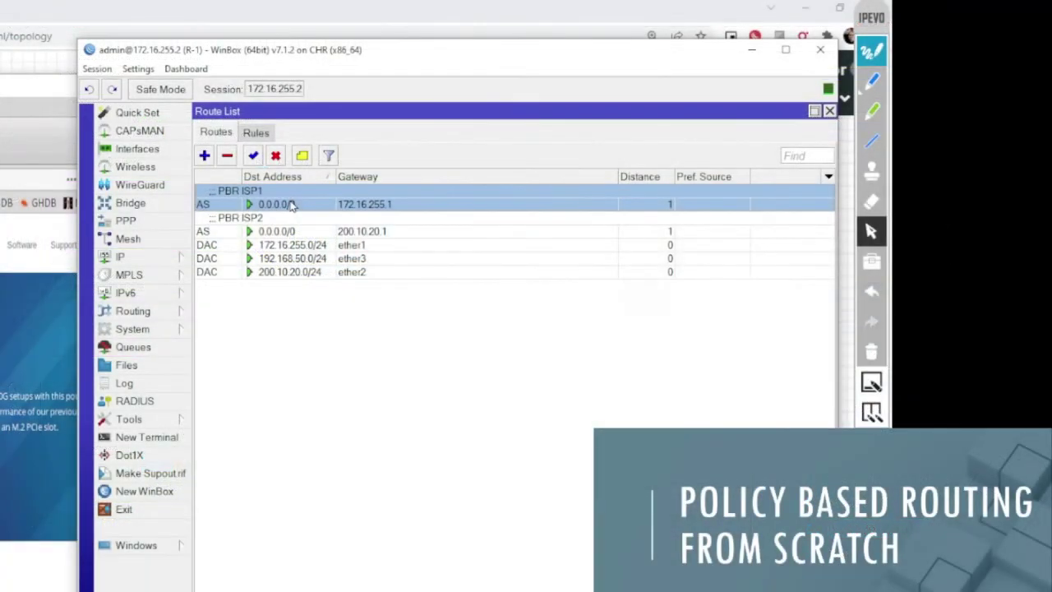
pyautogui.doubleClick(280, 203)
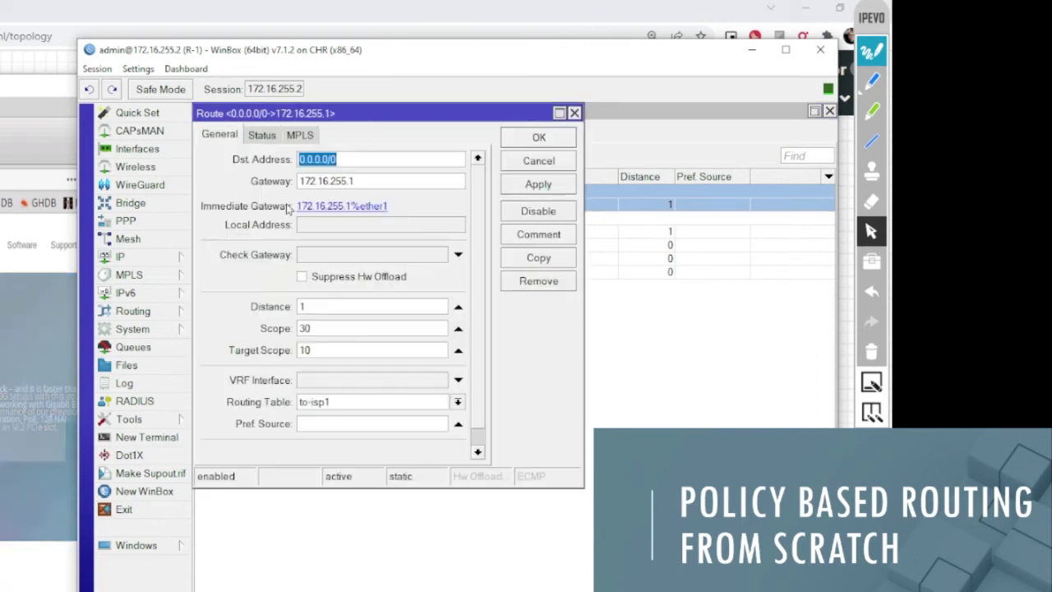
pyautogui.click(539, 258)
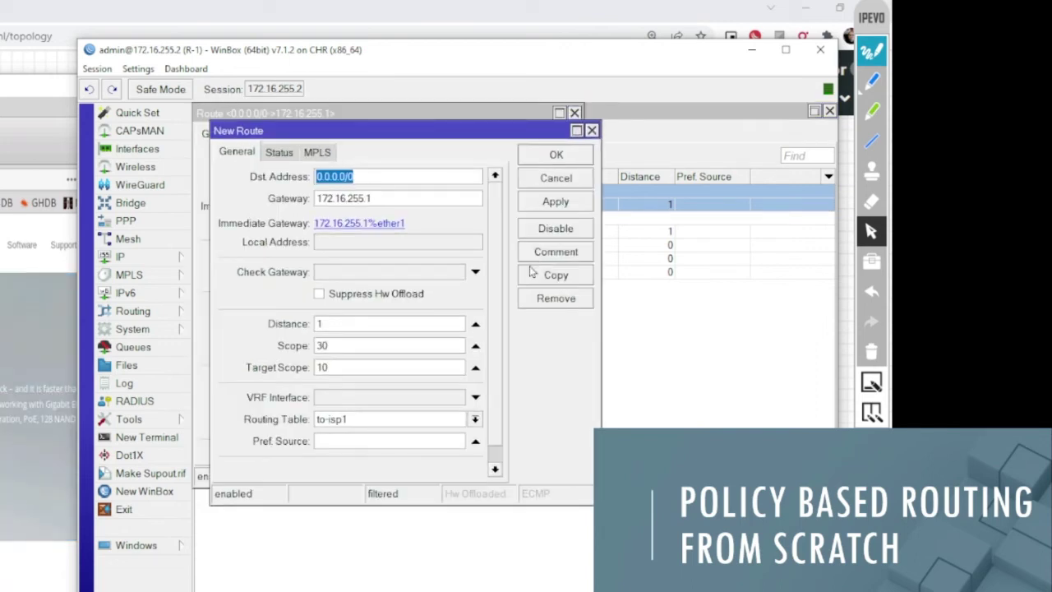
pyautogui.doubleClick(345, 325)
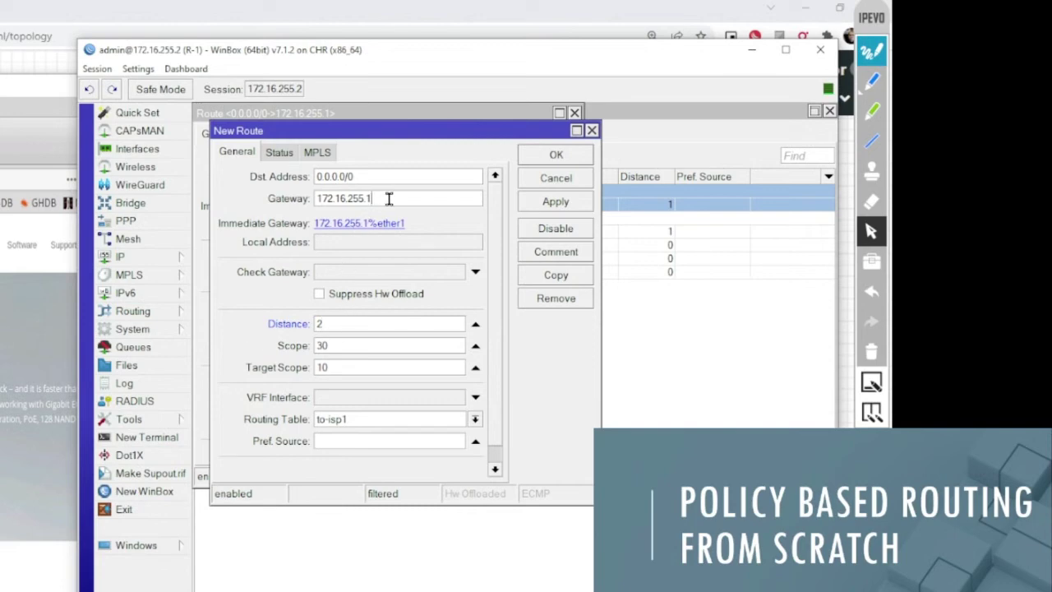
pyautogui.moveTo(387, 199); pyautogui.dragTo(283, 199)
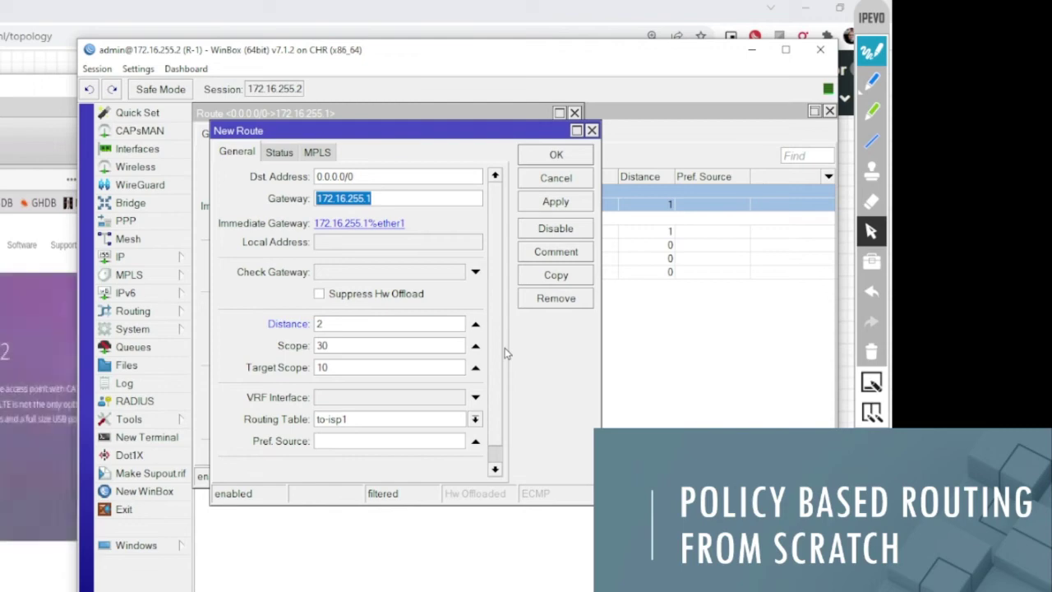
pyautogui.write('200')
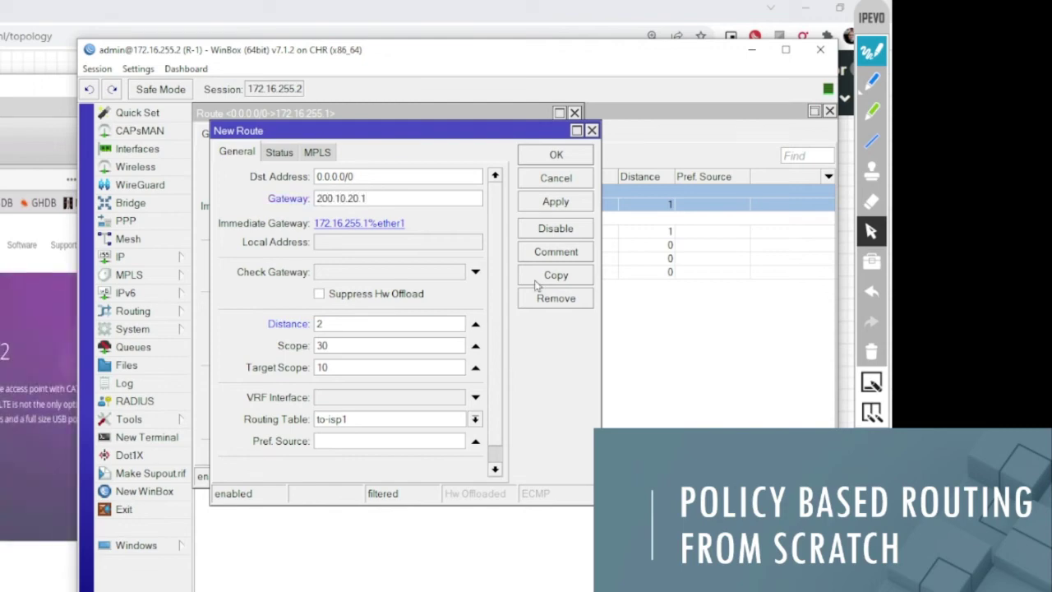
pyautogui.click(555, 203)
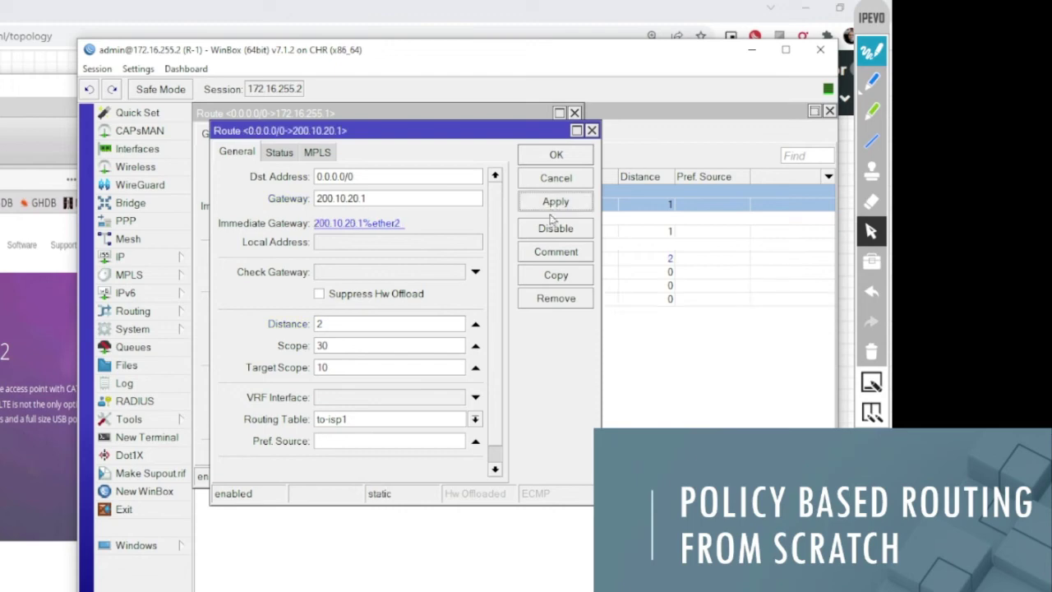
# Step: Change the copied route's comment to Backup PBR ISP1 and save the open route windows
pyautogui.click(570, 255)
pyautogui.press('Home')
pyautogui.write('Backup')
pyautogui.press('Return')
pyautogui.press('Return')
pyautogui.press('Return')
pyautogui.click(313, 261)
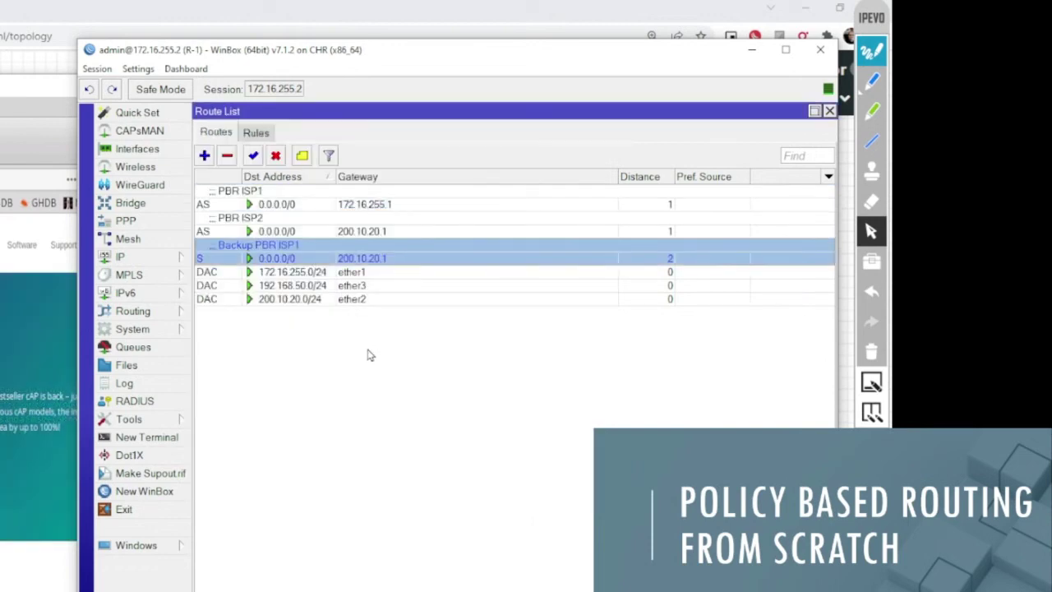
# Step: Set gateway checking to ping on the PBR ISP1 route via 172.16.255.1 and save it
pyautogui.click(293, 206)
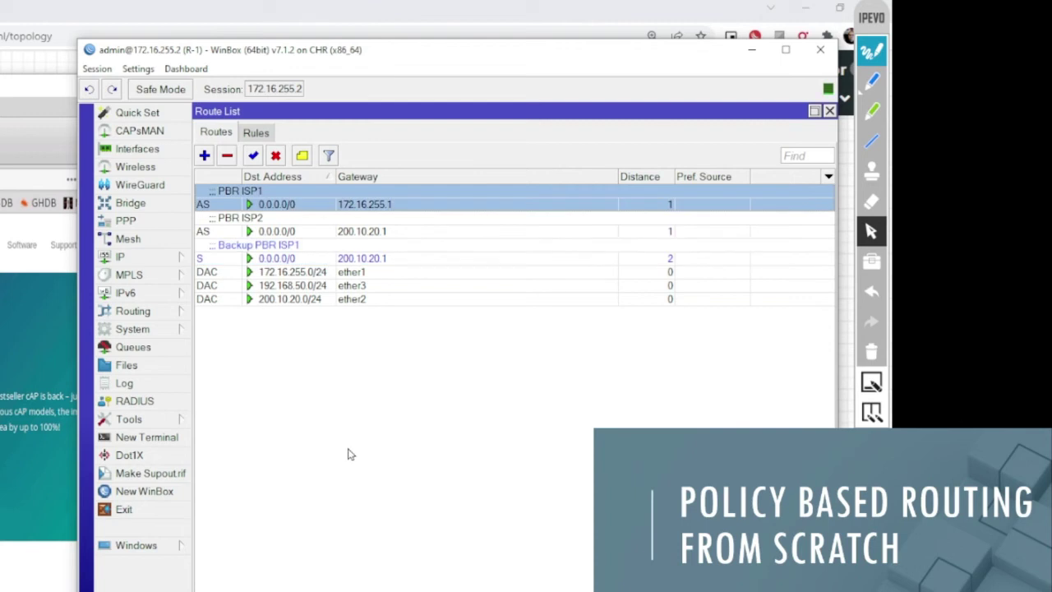
pyautogui.click(301, 260)
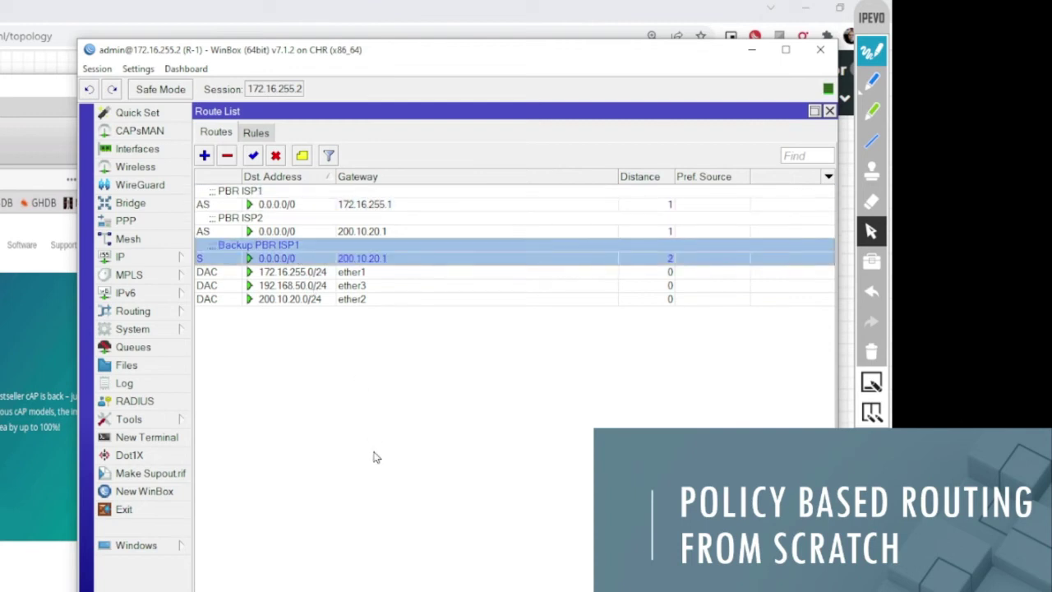
pyautogui.click(358, 205)
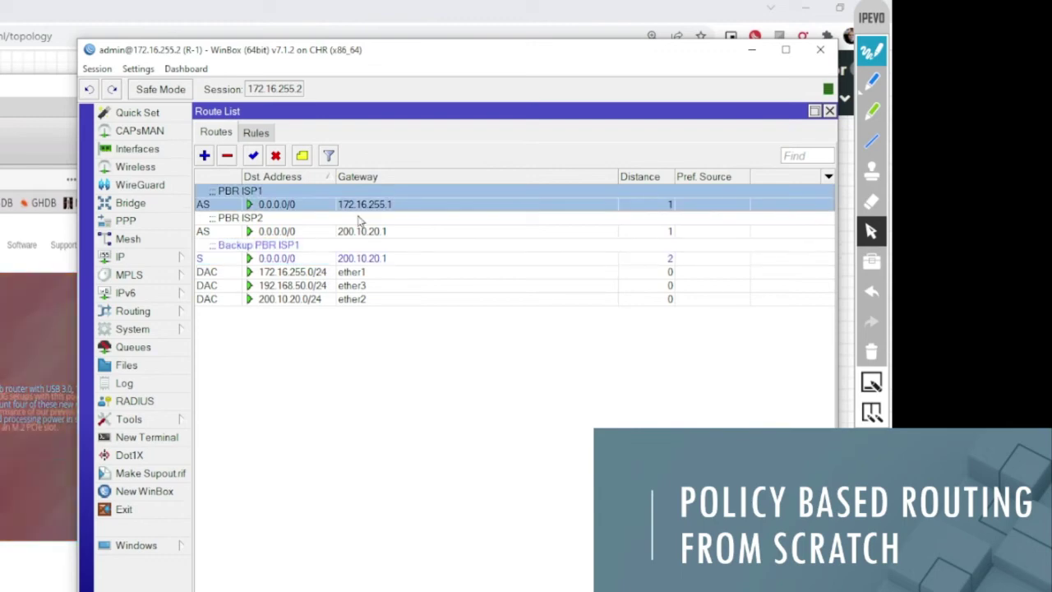
pyautogui.doubleClick(339, 205)
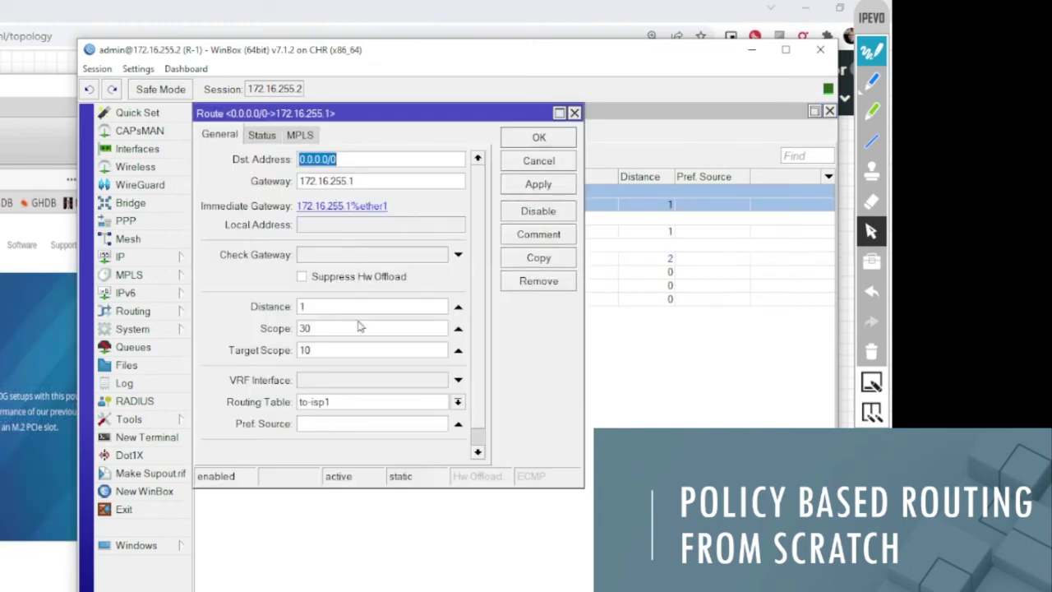
pyautogui.click(337, 260)
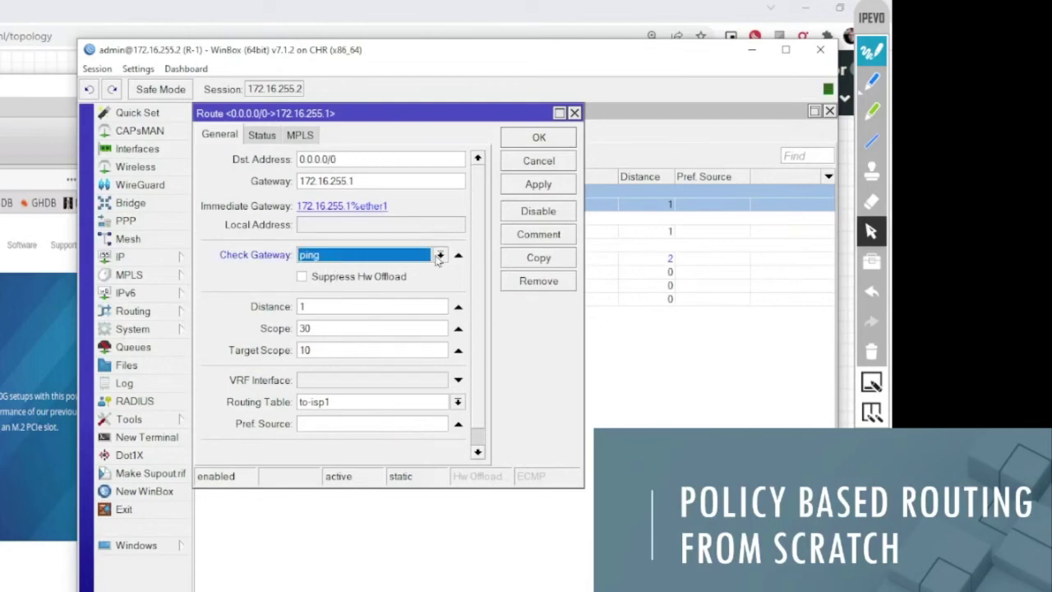
pyautogui.click(529, 141)
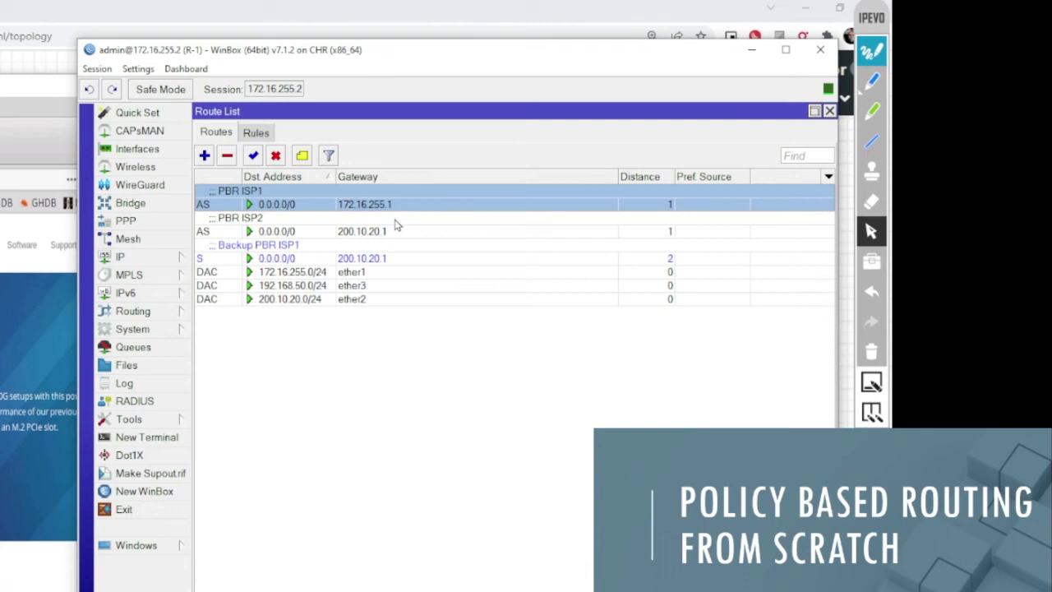
# Step: Copy the PBR ISP2 route into a new route with distance 2 and gateway 172.16.255.1, and apply it
pyautogui.click(360, 256)
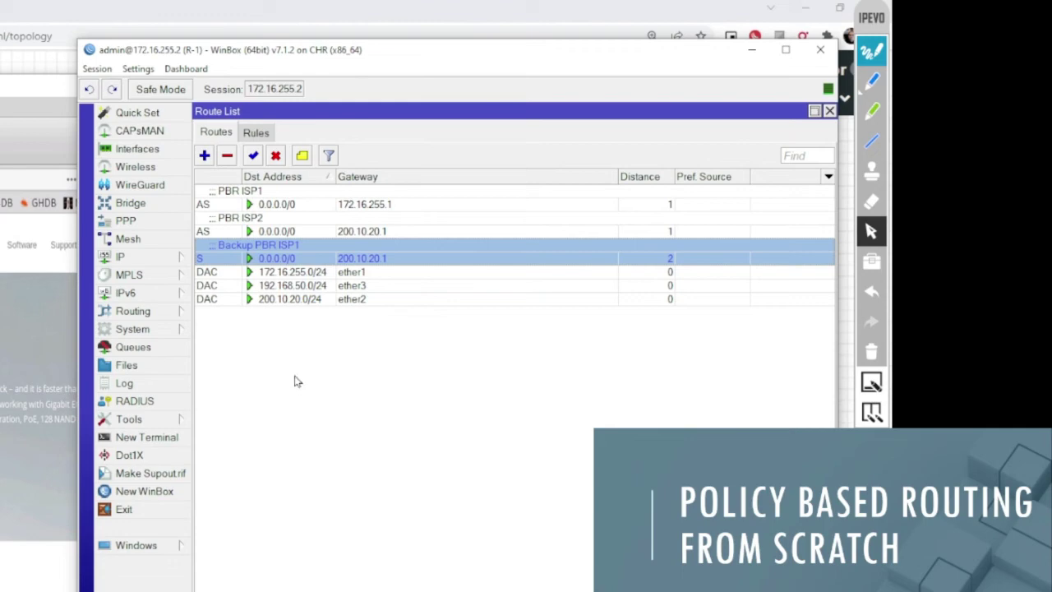
pyautogui.click(264, 232)
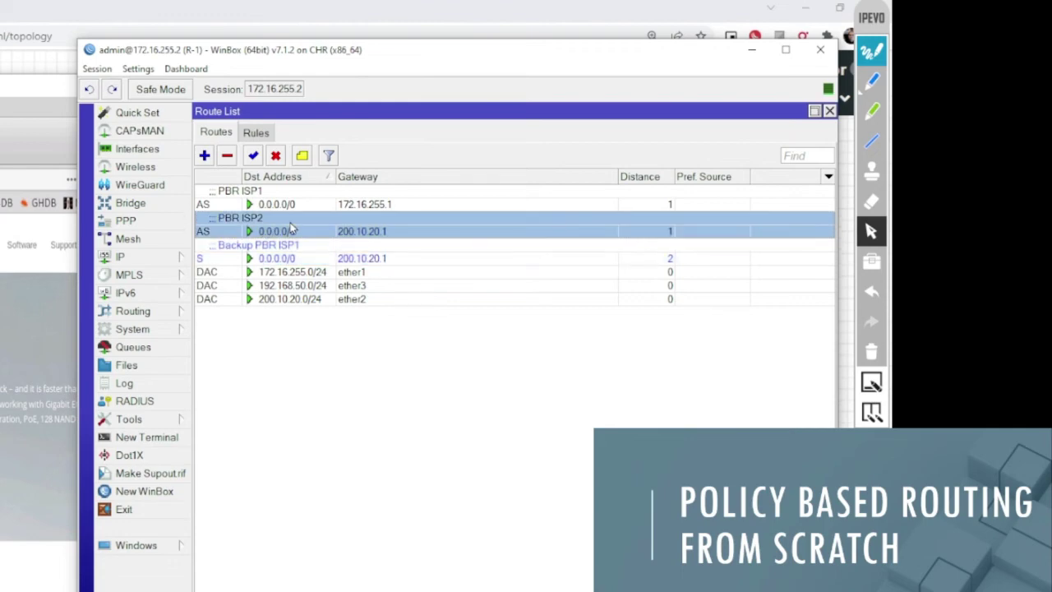
pyautogui.doubleClick(289, 230)
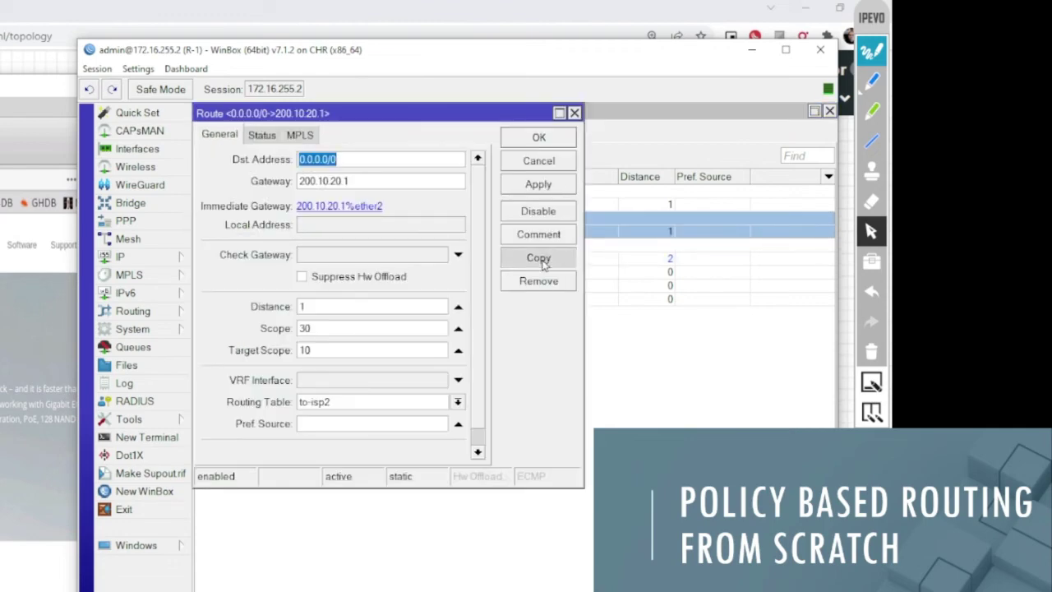
pyautogui.click(543, 262)
pyautogui.moveTo(352, 324); pyautogui.dragTo(253, 323)
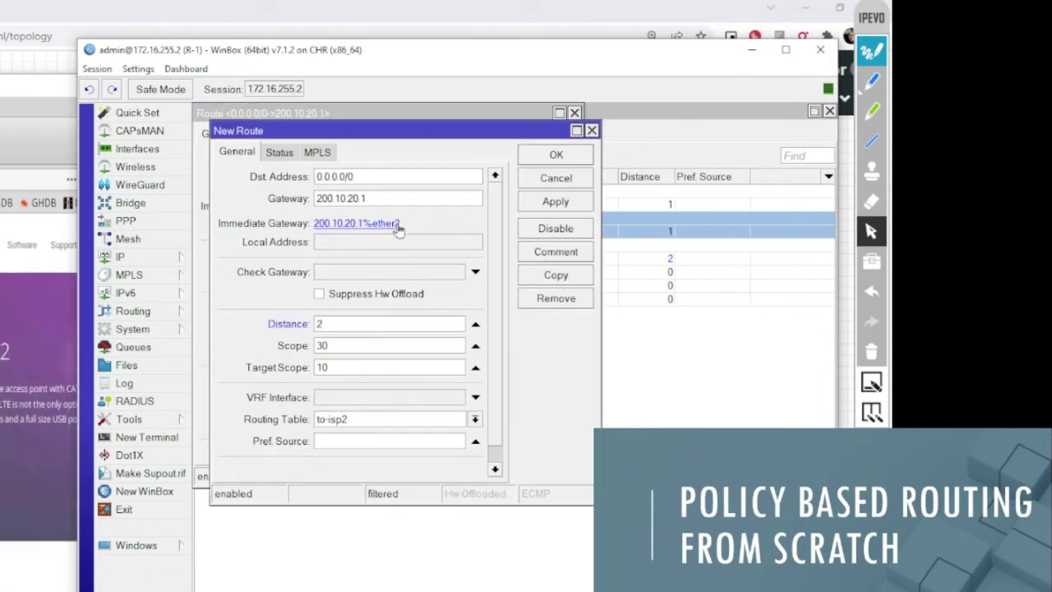
pyautogui.doubleClick(402, 198)
pyautogui.write('17')
pyautogui.click(544, 201)
# Step: Change the copied route's comment to Backup PBR ISP2, save the route windows, and review the primary and backup routes
pyautogui.click(556, 253)
pyautogui.press('Home')
pyautogui.write('Backup')
pyautogui.click(476, 285)
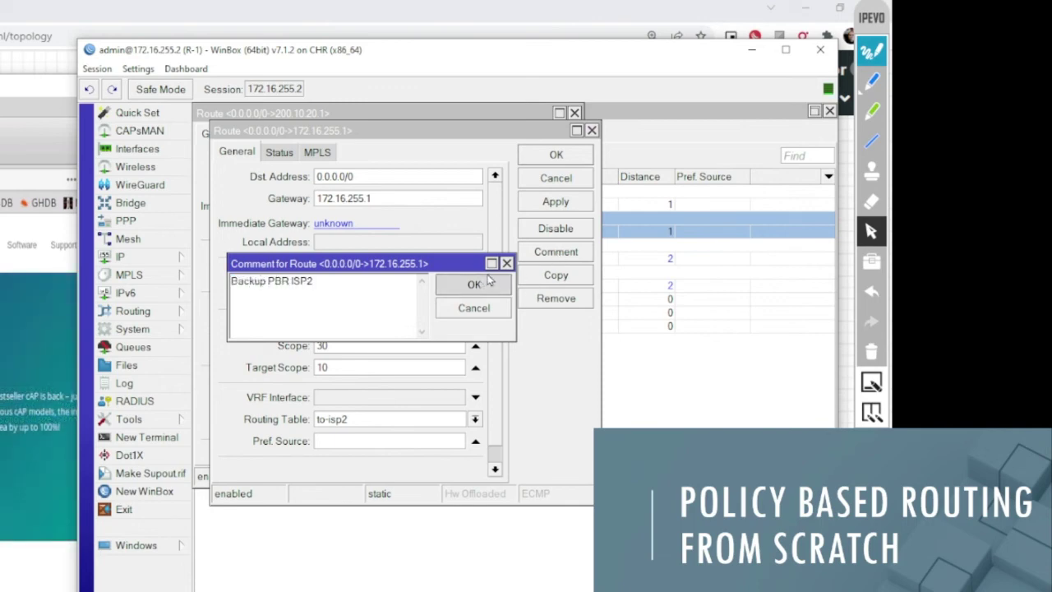
pyautogui.click(556, 156)
pyautogui.click(558, 141)
pyautogui.click(320, 256)
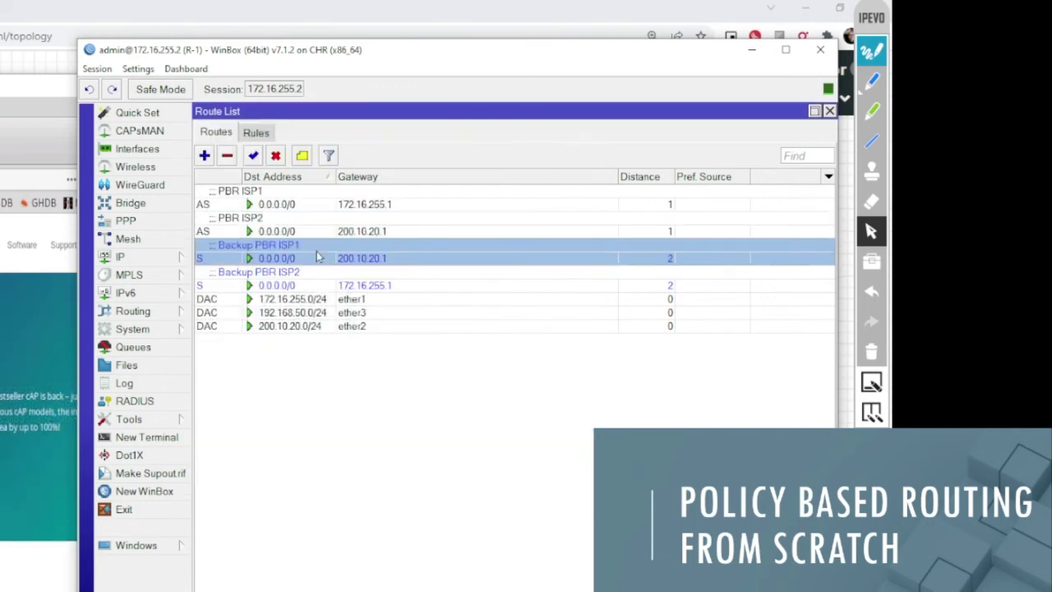
pyautogui.click(329, 281)
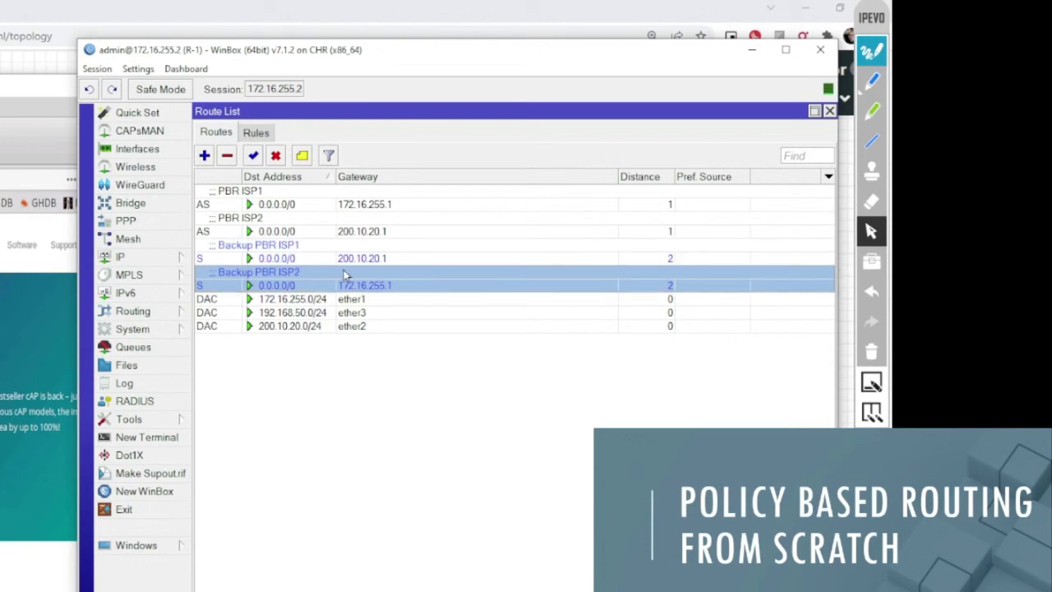
pyautogui.click(321, 233)
pyautogui.hotkey('shift', 'Up')
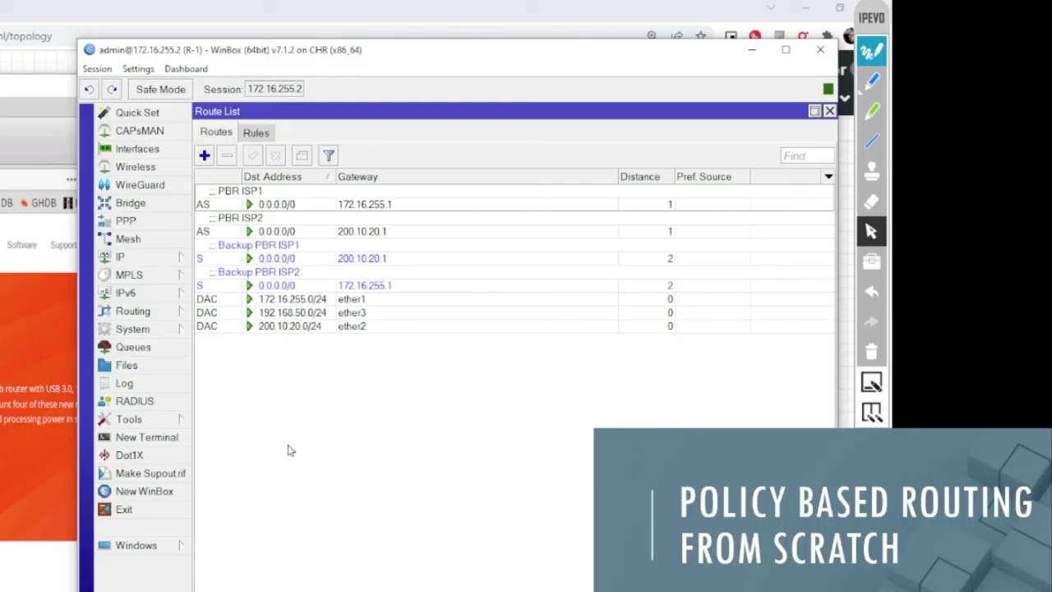
# Step: Open the routing tables list beside the route list and compare its tables with the directly connected routes
pyautogui.click(174, 327)
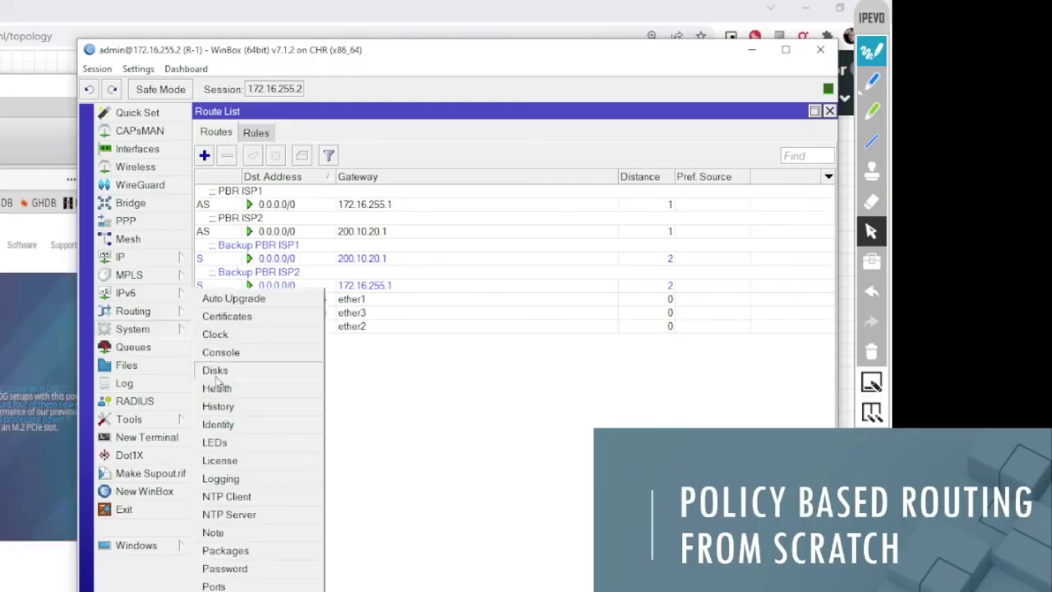
pyautogui.click(165, 312)
pyautogui.click(241, 477)
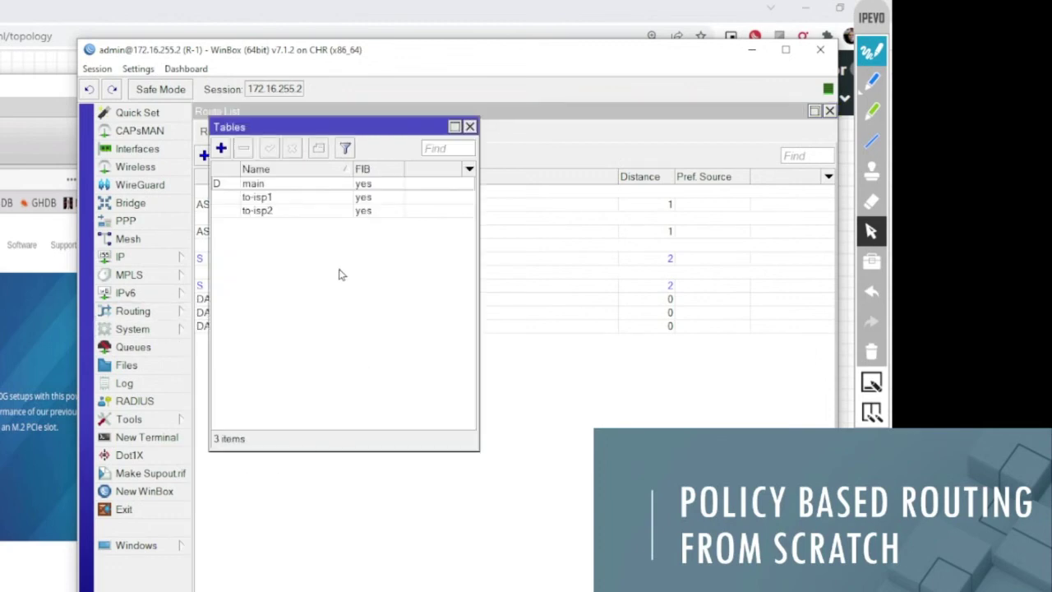
pyautogui.click(276, 199)
pyautogui.click(276, 211)
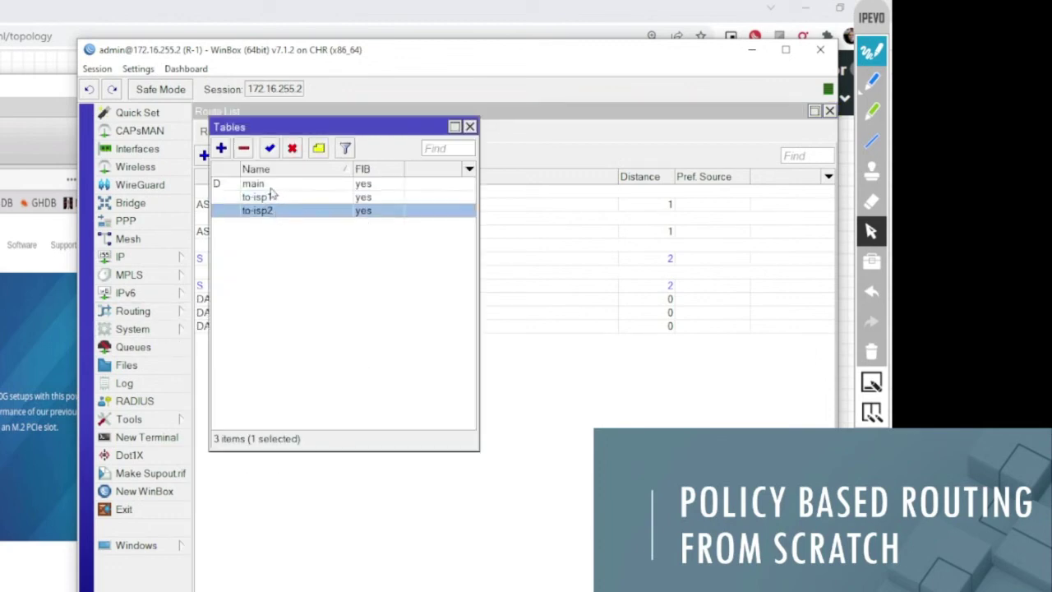
pyautogui.click(271, 184)
pyautogui.moveTo(287, 124); pyautogui.dragTo(529, 276)
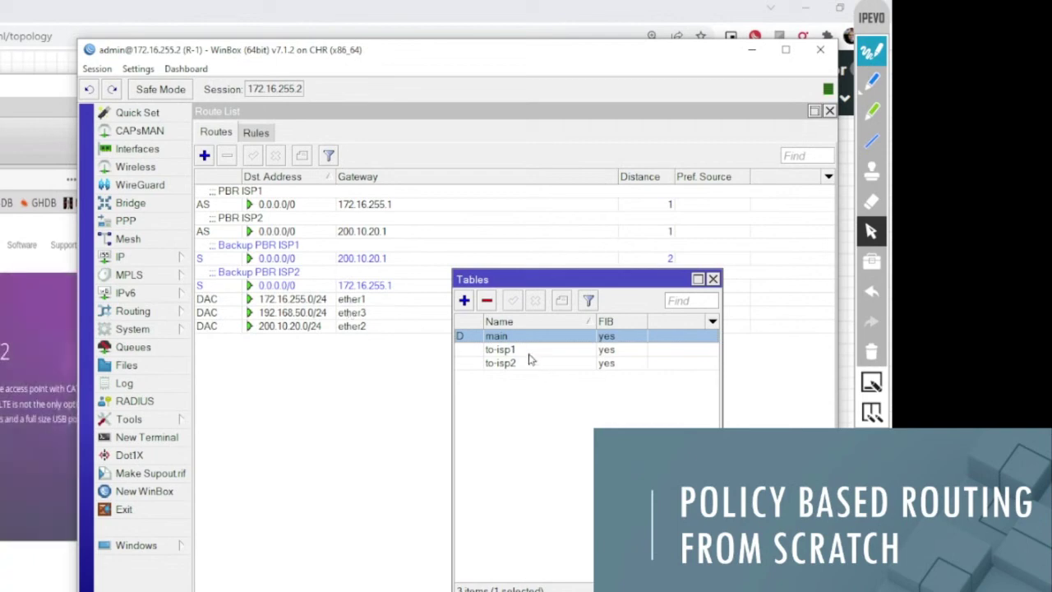
pyautogui.click(320, 302)
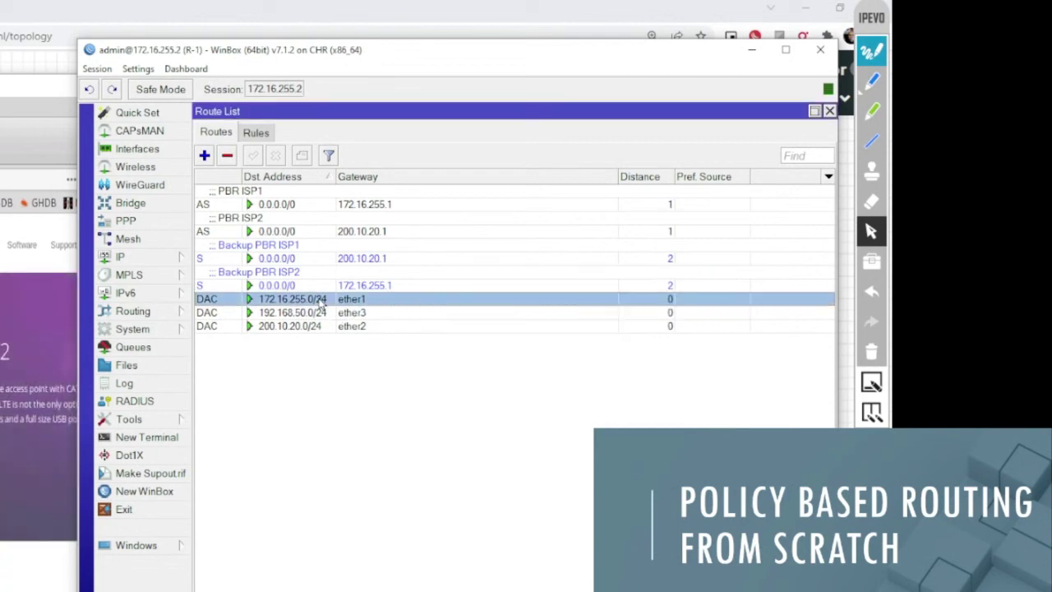
pyautogui.hotkey('shift', 'Down')
pyautogui.hotkey('shift', 'Down')
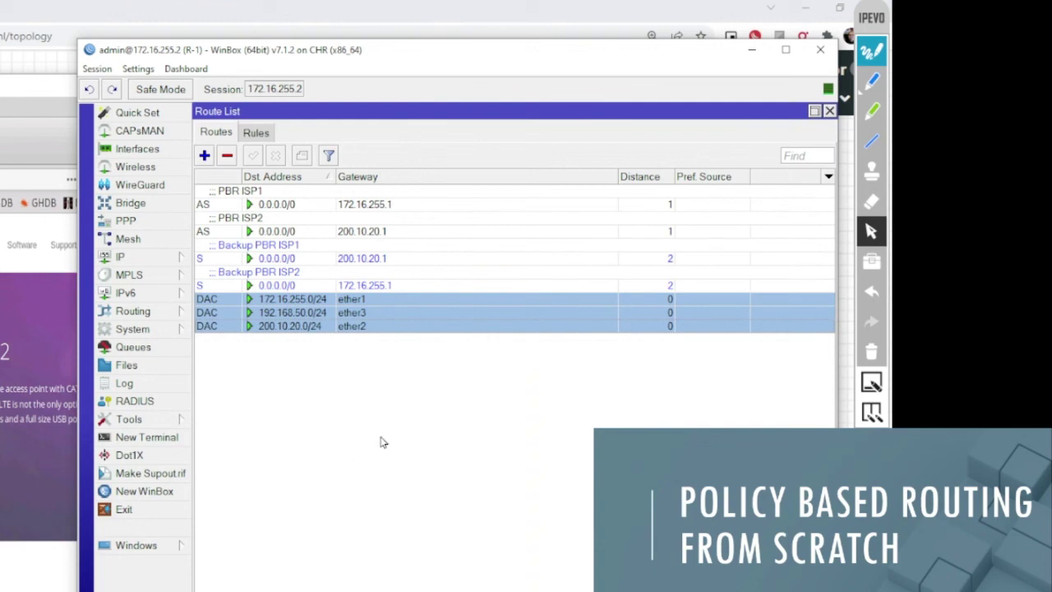
# Step: Add a 0.0.0.0/0 route with gateway 172.16.255.1 in the main routing table and apply it
pyautogui.click(204, 156)
pyautogui.moveTo(283, 113); pyautogui.dragTo(427, 164)
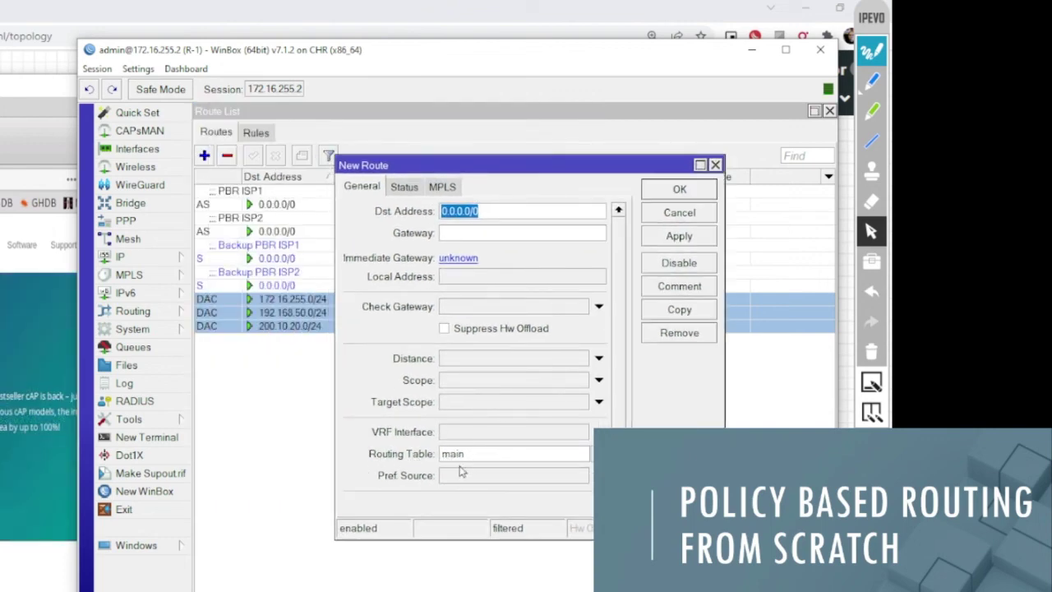
pyautogui.click(462, 232)
pyautogui.write('172.16.255.')
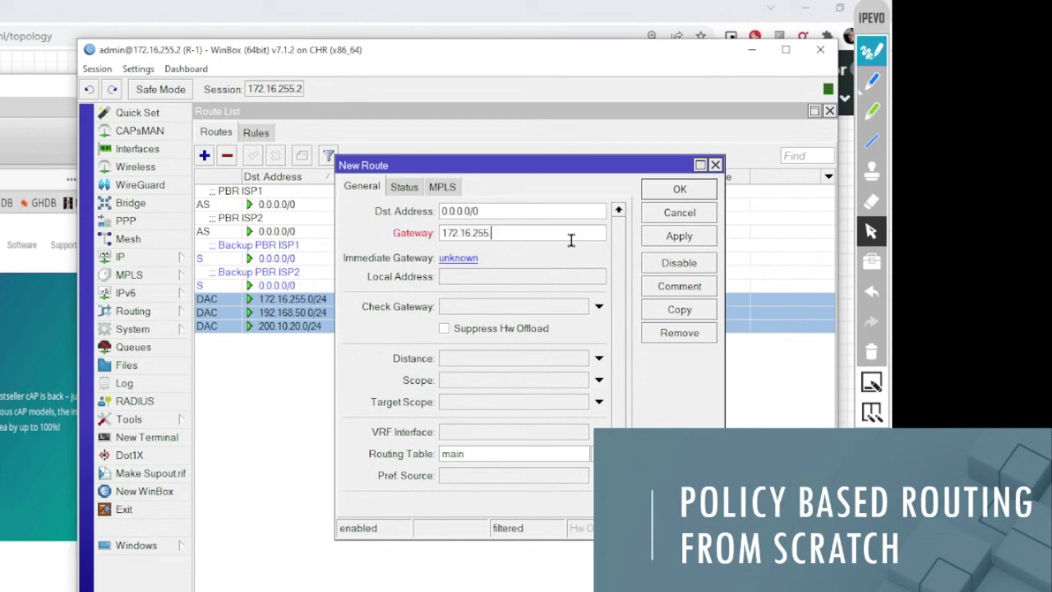
pyautogui.write('1')
pyautogui.click(687, 244)
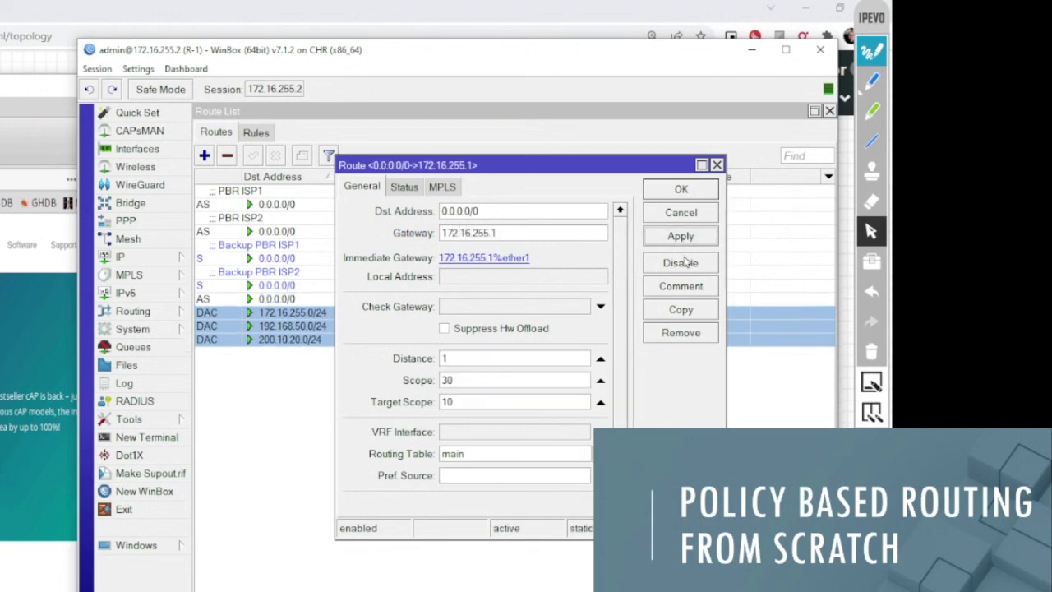
# Step: Copy the main-table default route into a new route with gateway 200.10.20.1 and distance 2, and save it
pyautogui.click(680, 309)
pyautogui.press('Tab')
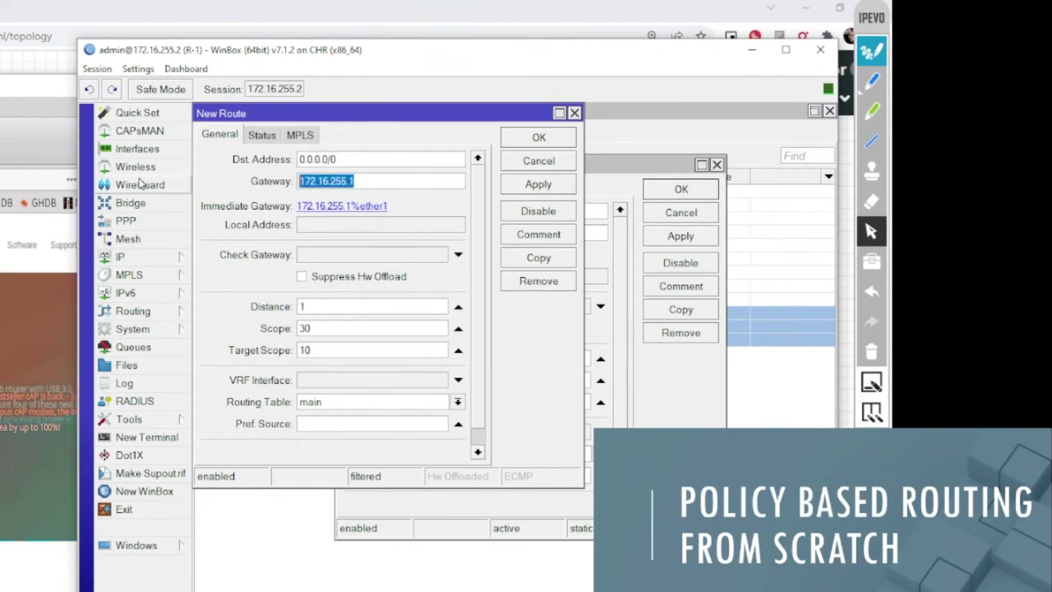
pyautogui.write('200.')
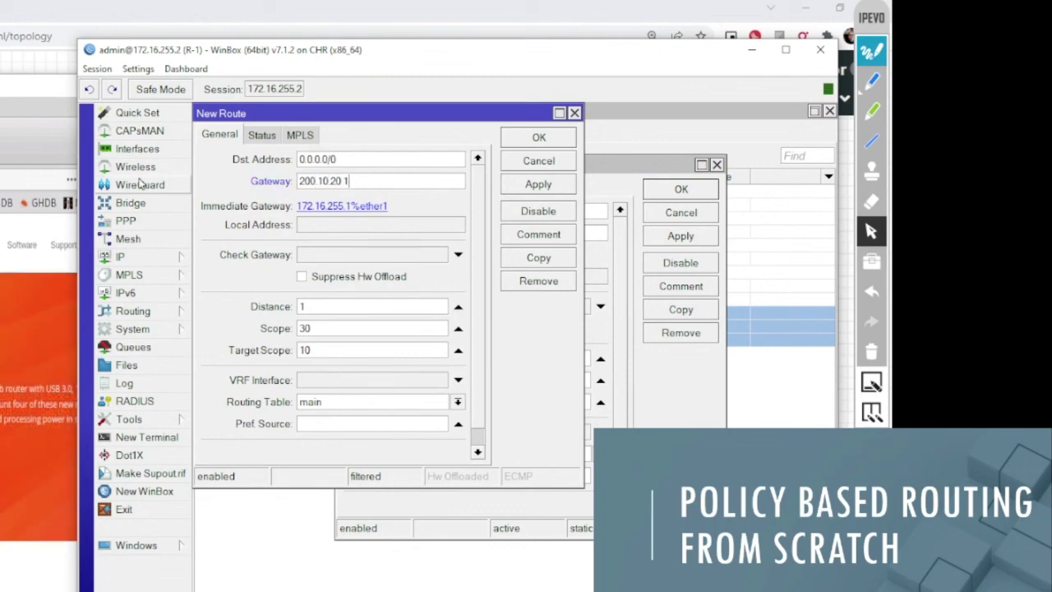
pyautogui.moveTo(316, 305); pyautogui.dragTo(233, 293)
pyautogui.click(529, 142)
# Step: Set Check Gateway to ping on the main-table route via 172.16.255.1, save it, and review both main-table default routes
pyautogui.click(477, 309)
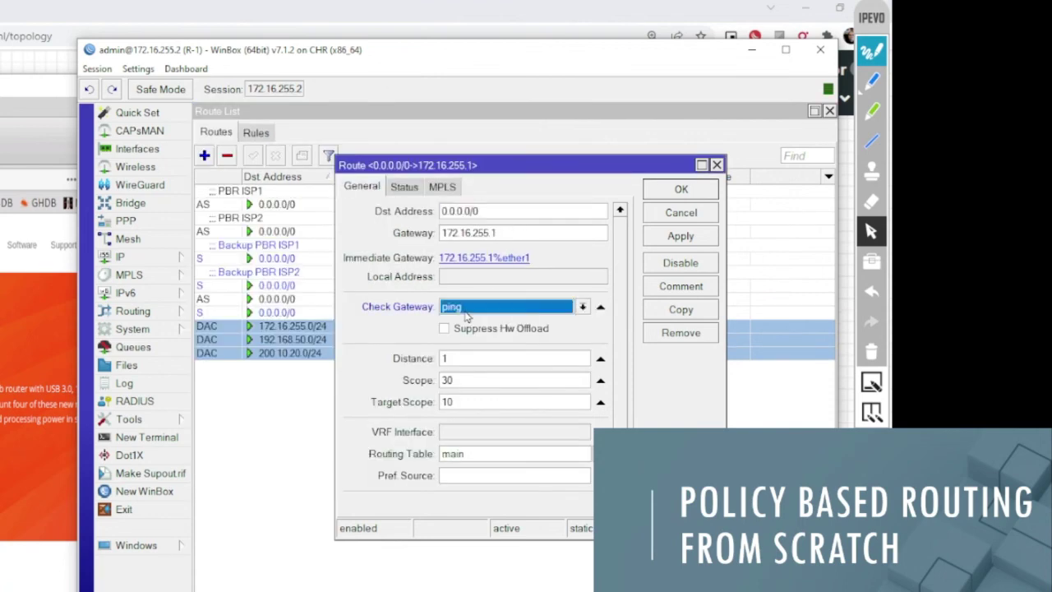
pyautogui.click(681, 191)
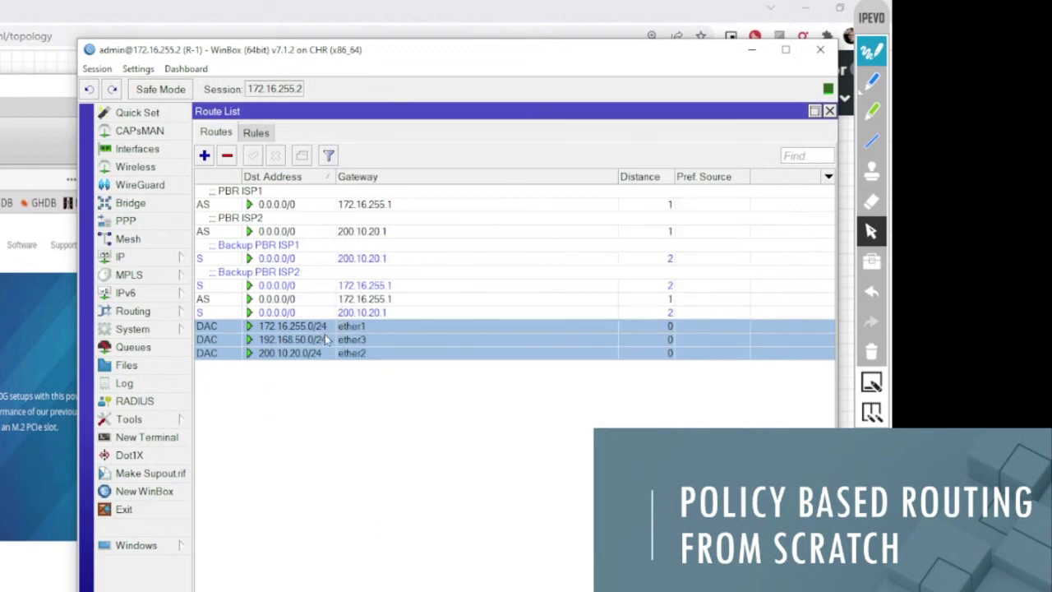
pyautogui.click(324, 299)
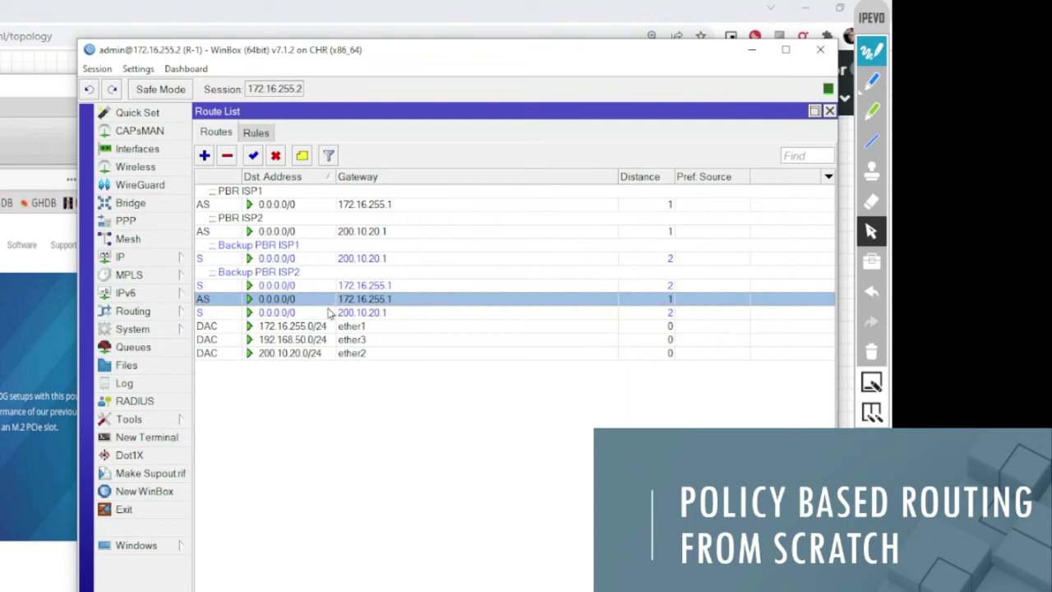
pyautogui.click(325, 312)
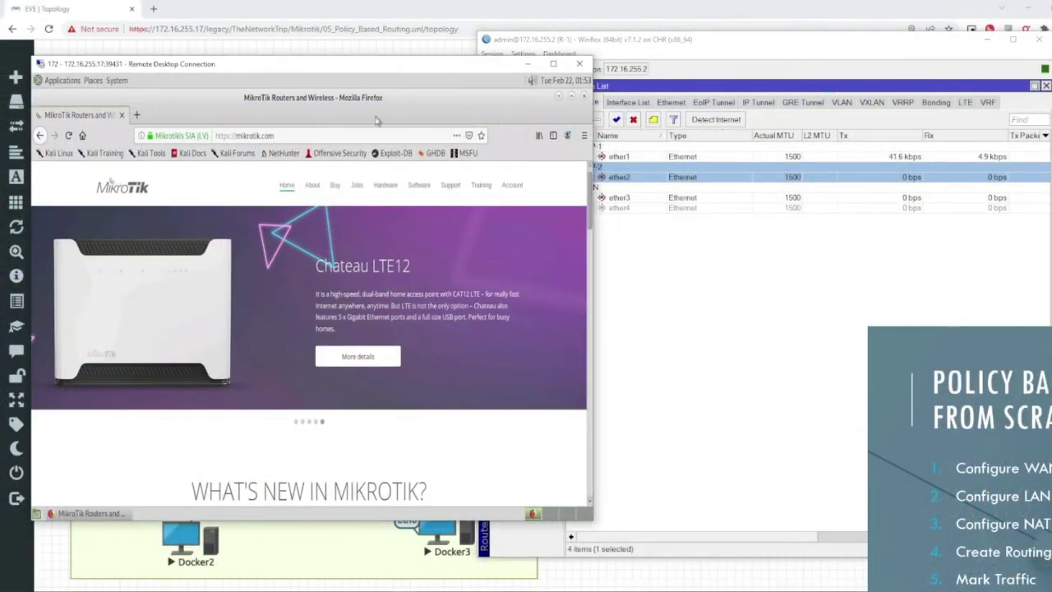
# Step: Load the MikroTik site's About and Hardware pages on the remote client while checking the router's interface traffic
pyautogui.click(313, 184)
pyautogui.click(968, 175)
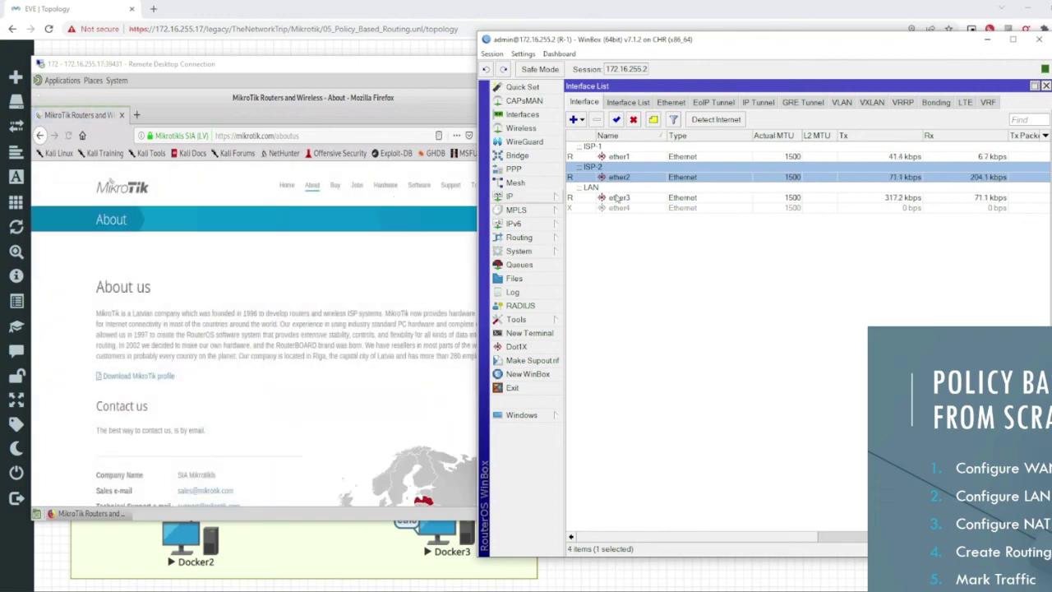
pyautogui.click(387, 186)
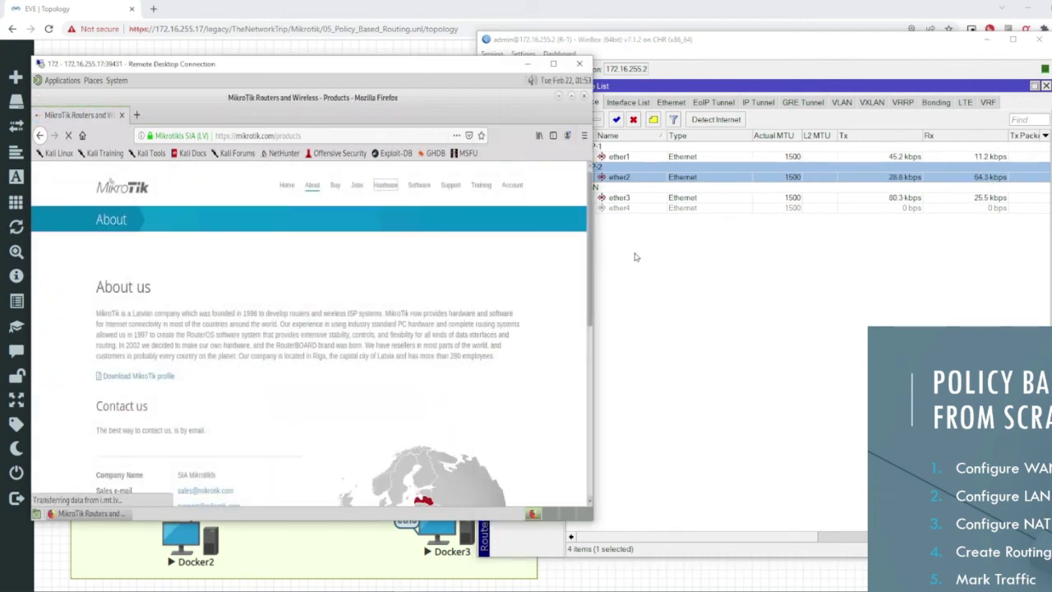
pyautogui.click(635, 248)
# Step: Disable the ether2 ISP-2 interface, reload the Hardware page on the remote client, and check the traffic on ether1
pyautogui.click(626, 177)
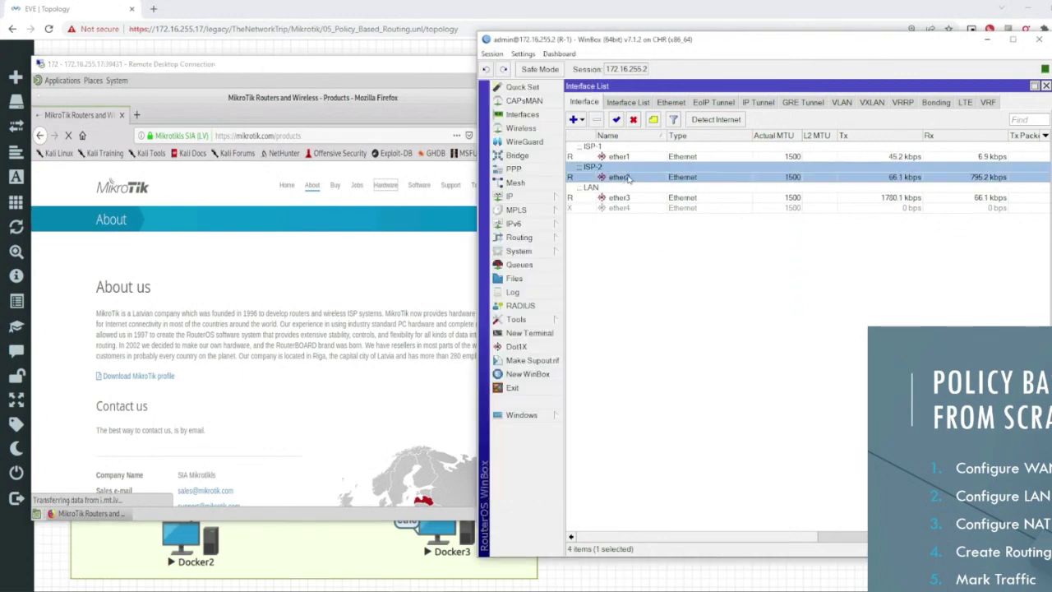
pyautogui.click(634, 120)
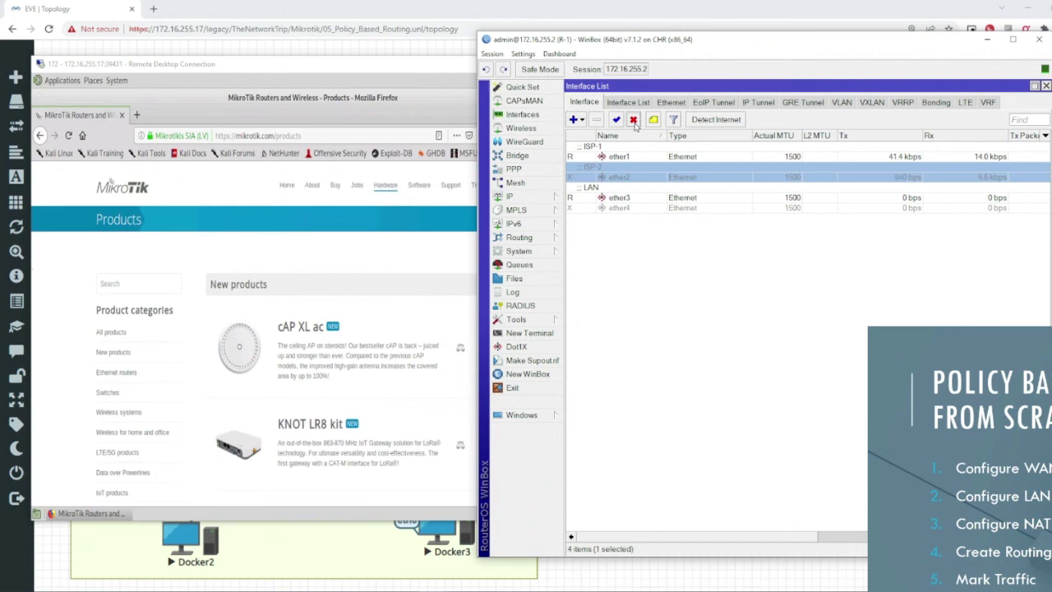
pyautogui.click(419, 185)
pyautogui.click(387, 188)
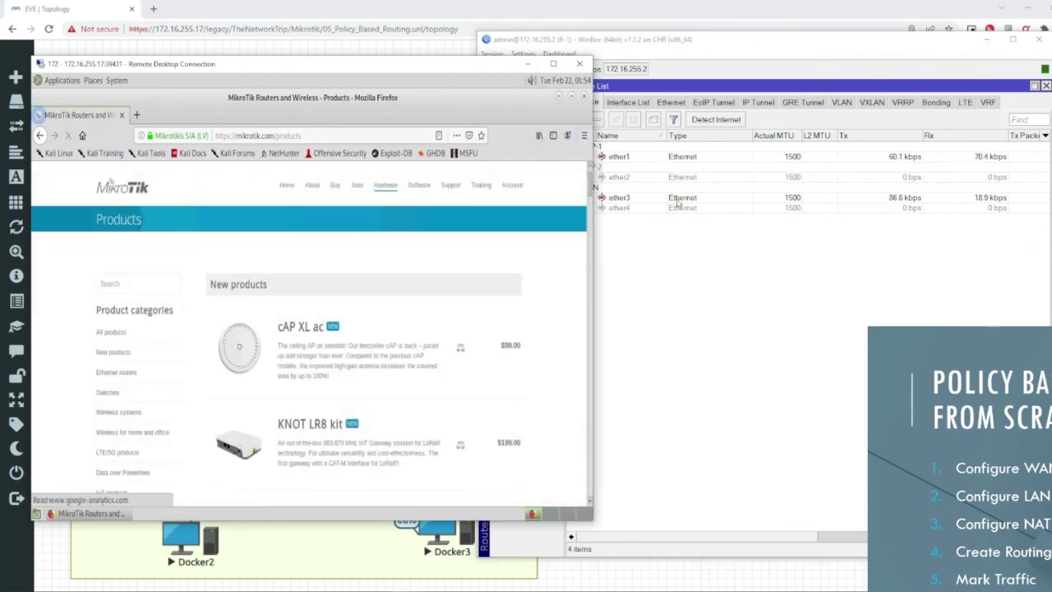
pyautogui.click(876, 156)
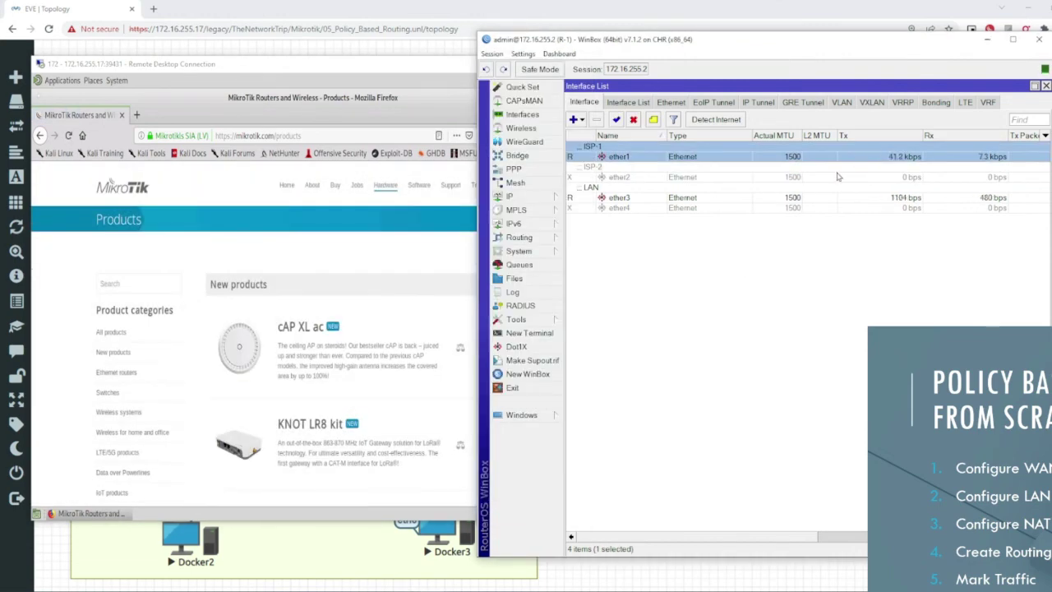
# Step: Open the IP route list and examine the Backup PBR ISP2 route while ether2 is disabled
pyautogui.click(534, 198)
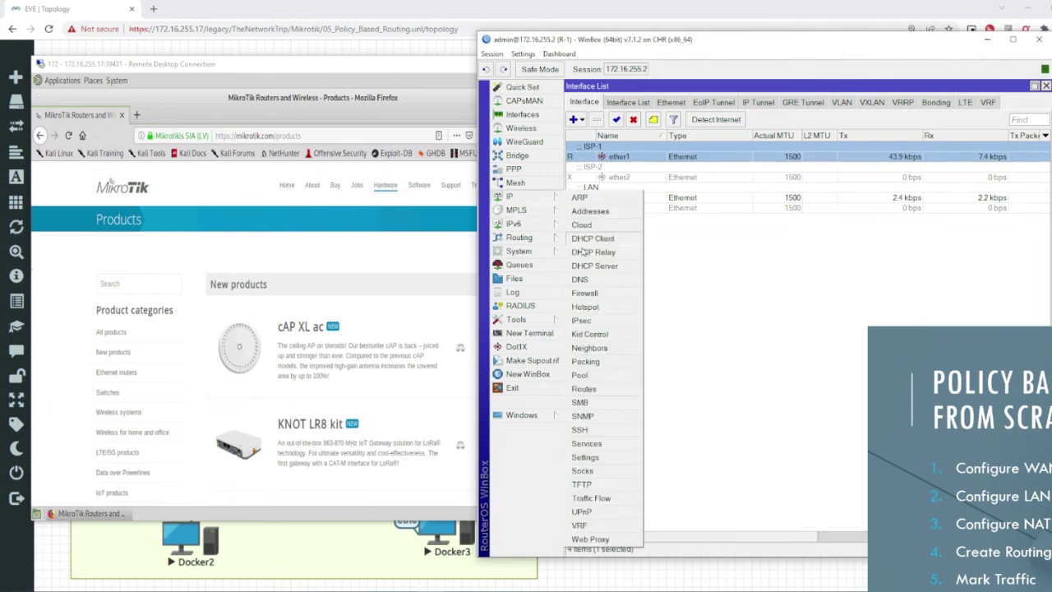
pyautogui.click(597, 393)
pyautogui.click(623, 213)
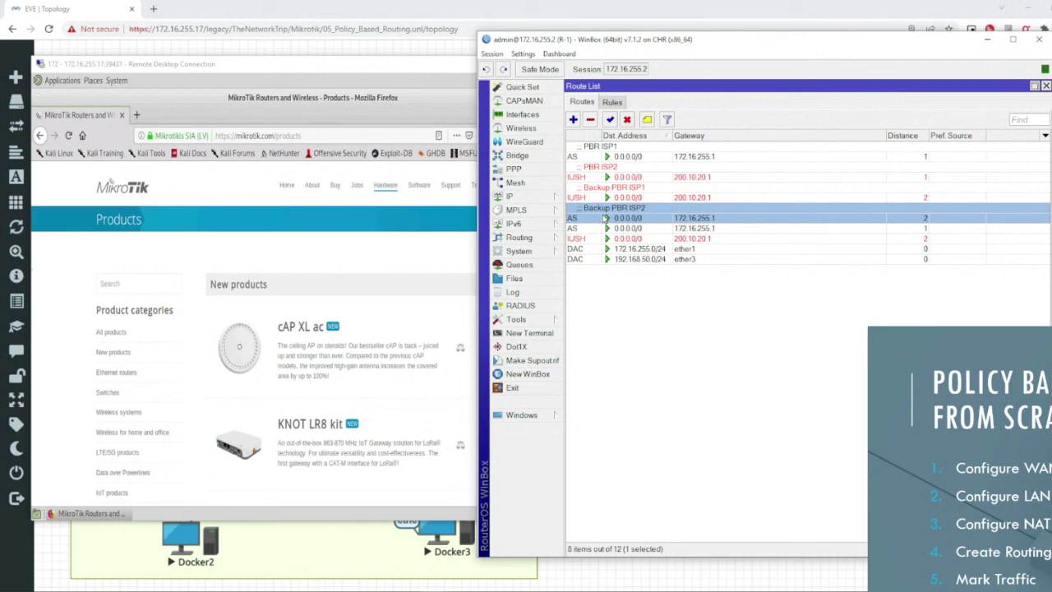
# Step: Re-enable the ether2 ISP-2 interface and check the PBR ISP2 route in the route list
pyautogui.click(522, 115)
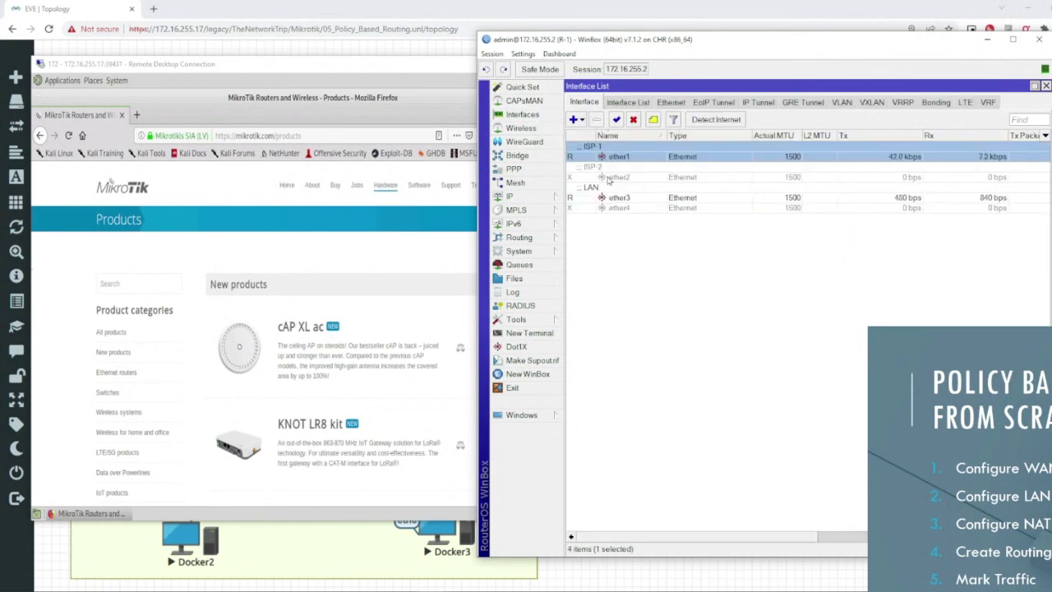
pyautogui.click(612, 177)
pyautogui.click(616, 119)
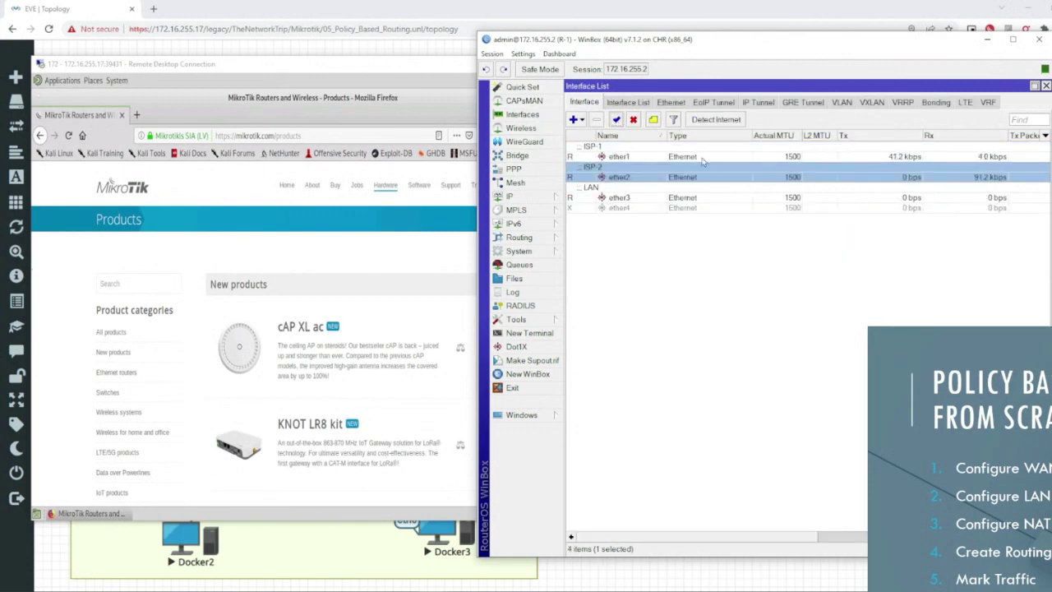
pyautogui.click(1046, 87)
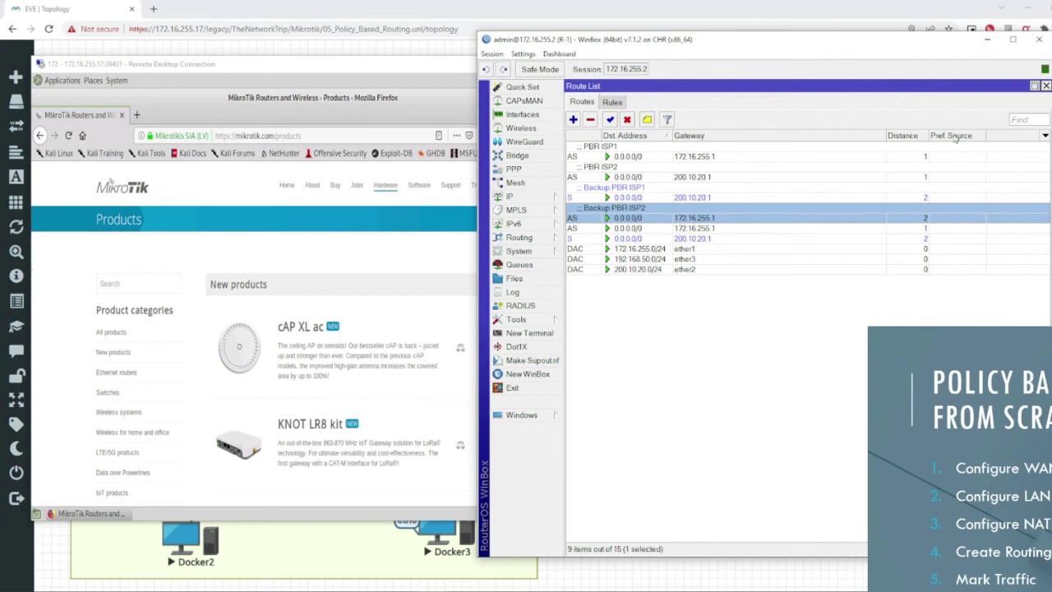
pyautogui.click(629, 177)
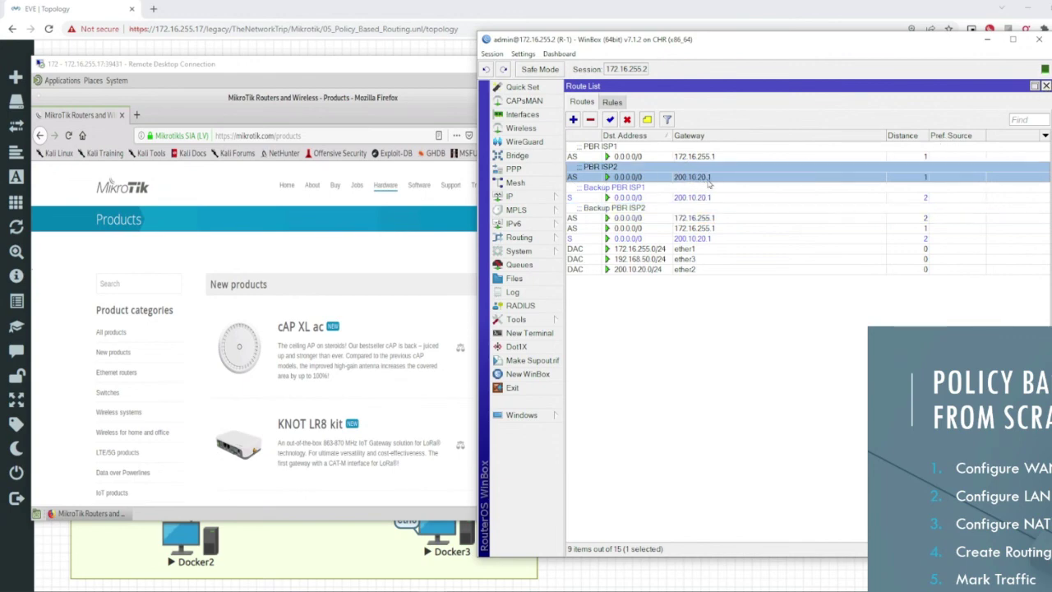
# Step: Load the MikroTik home page on the remote client and check the ether2 traffic in the interface list
pyautogui.click(290, 189)
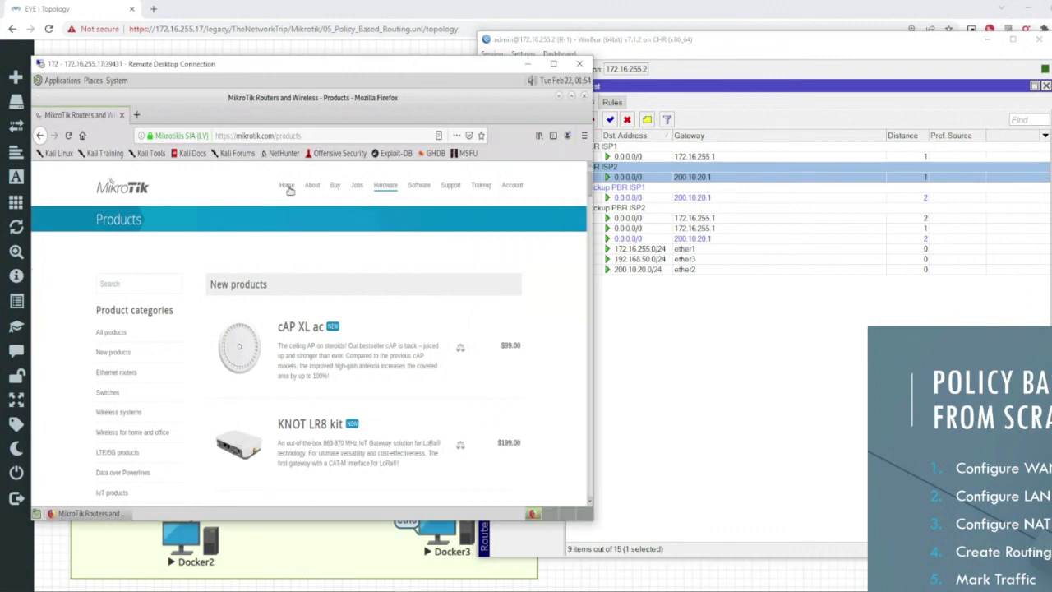
pyautogui.click(848, 88)
pyautogui.click(521, 115)
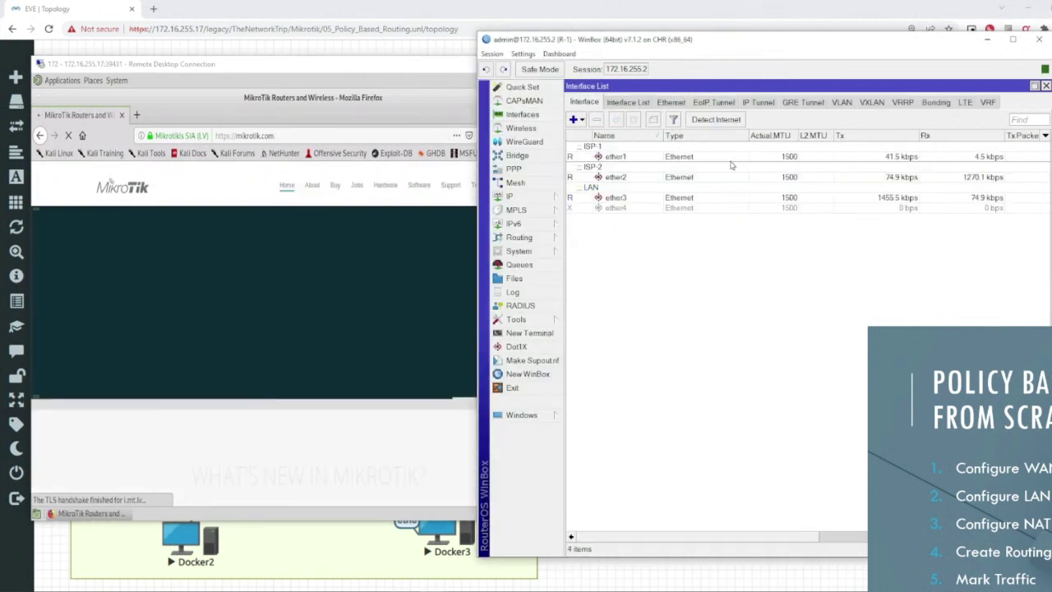
pyautogui.click(727, 177)
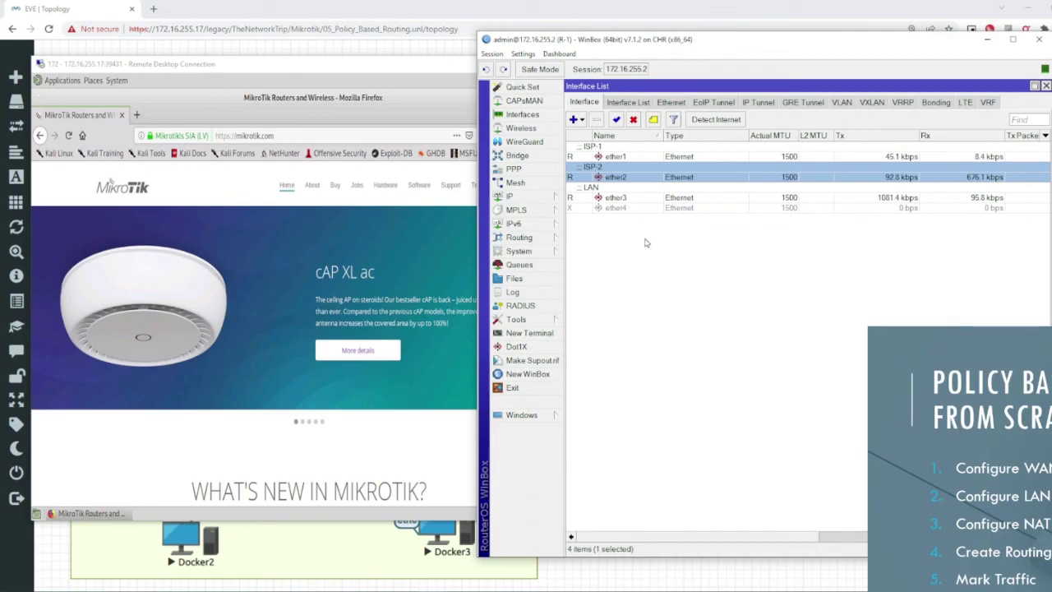